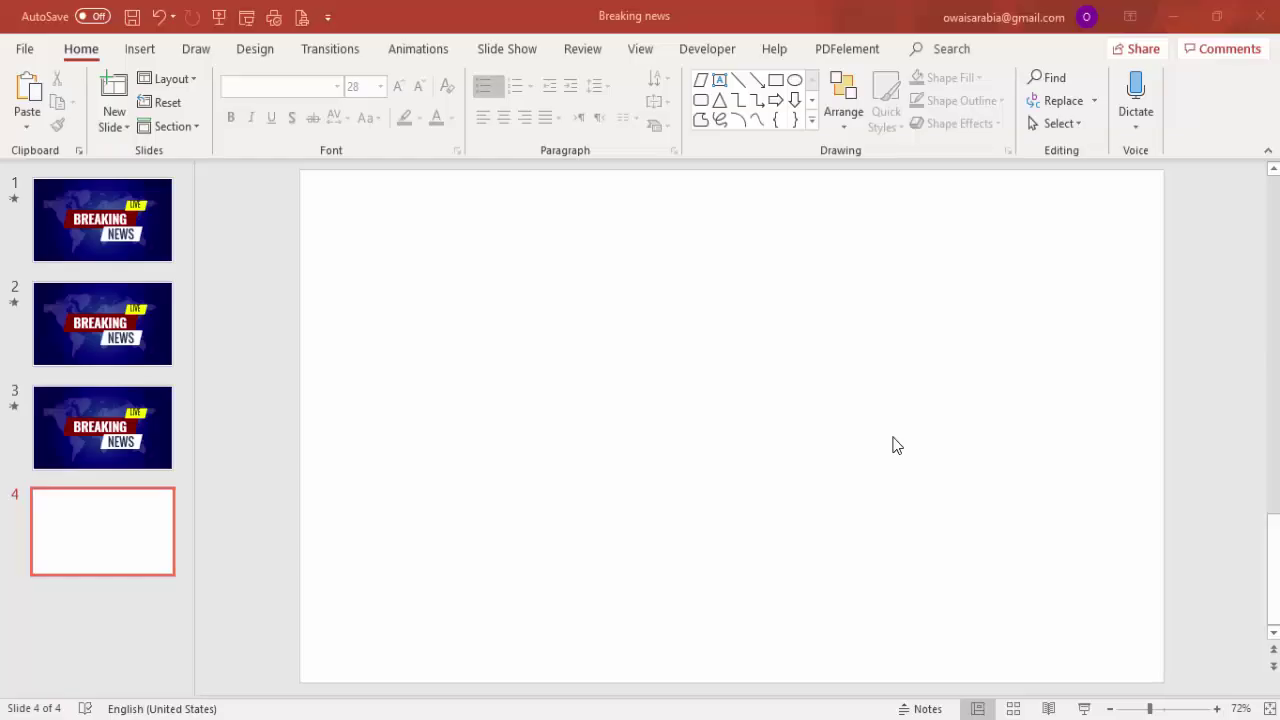
Format the blank slide 4's background with a radial gradient fill going from medium blue to dark navy
right_click(490, 328)
left_click(568, 490)
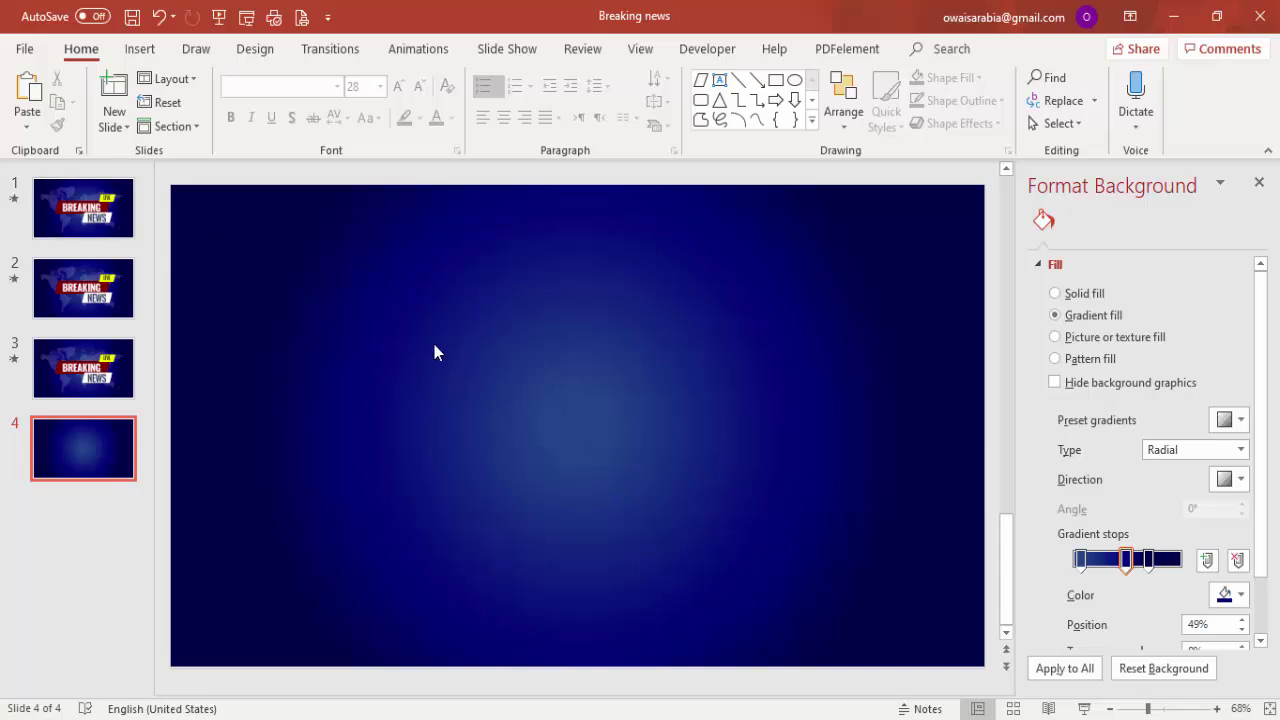
Insert a text box across the middle of the slide containing the word BREAKING
left_click(143, 52)
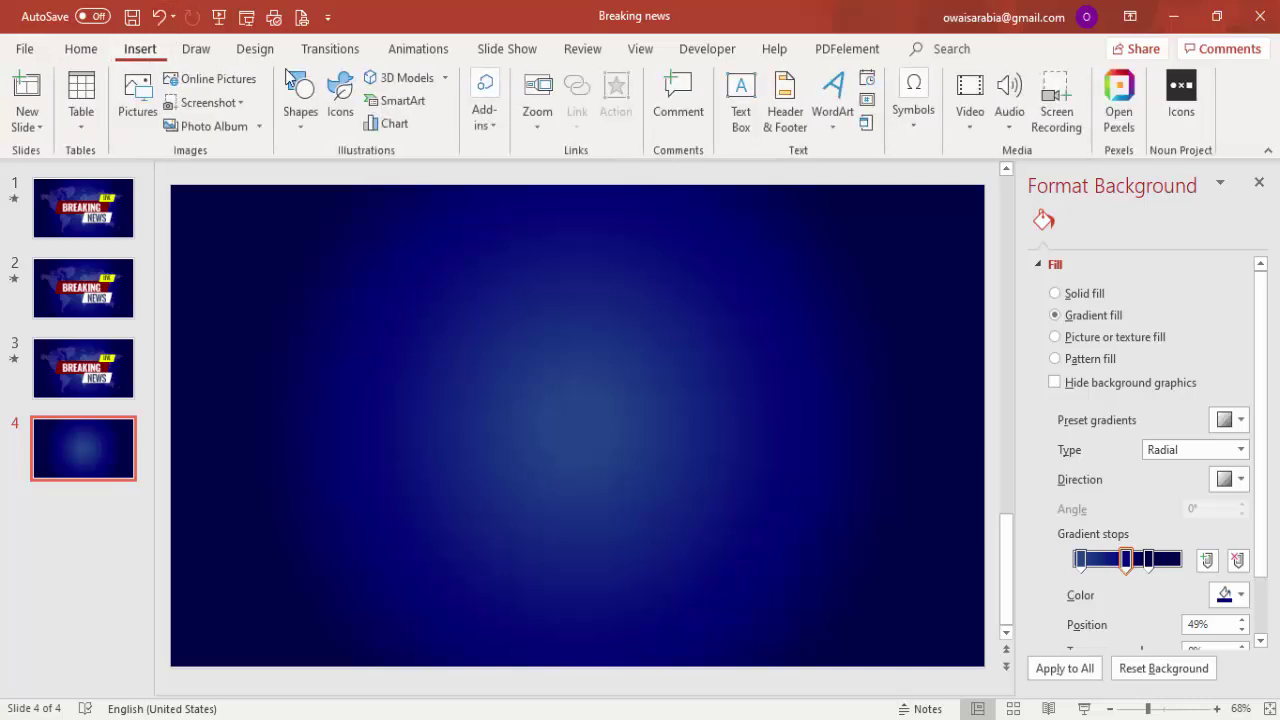
left_click(740, 100)
left_click_drag(401, 382, 798, 456)
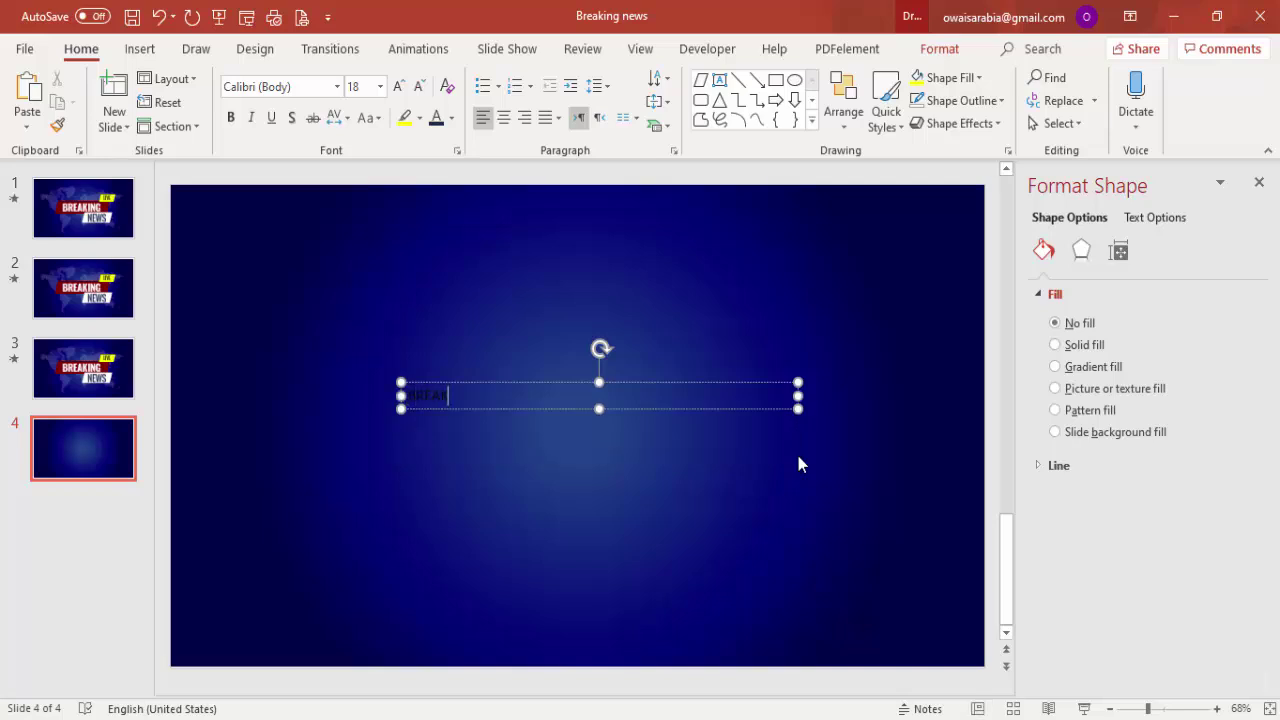
Set the BREAKING text's colour to white and its font to Oswald
left_click(571, 382)
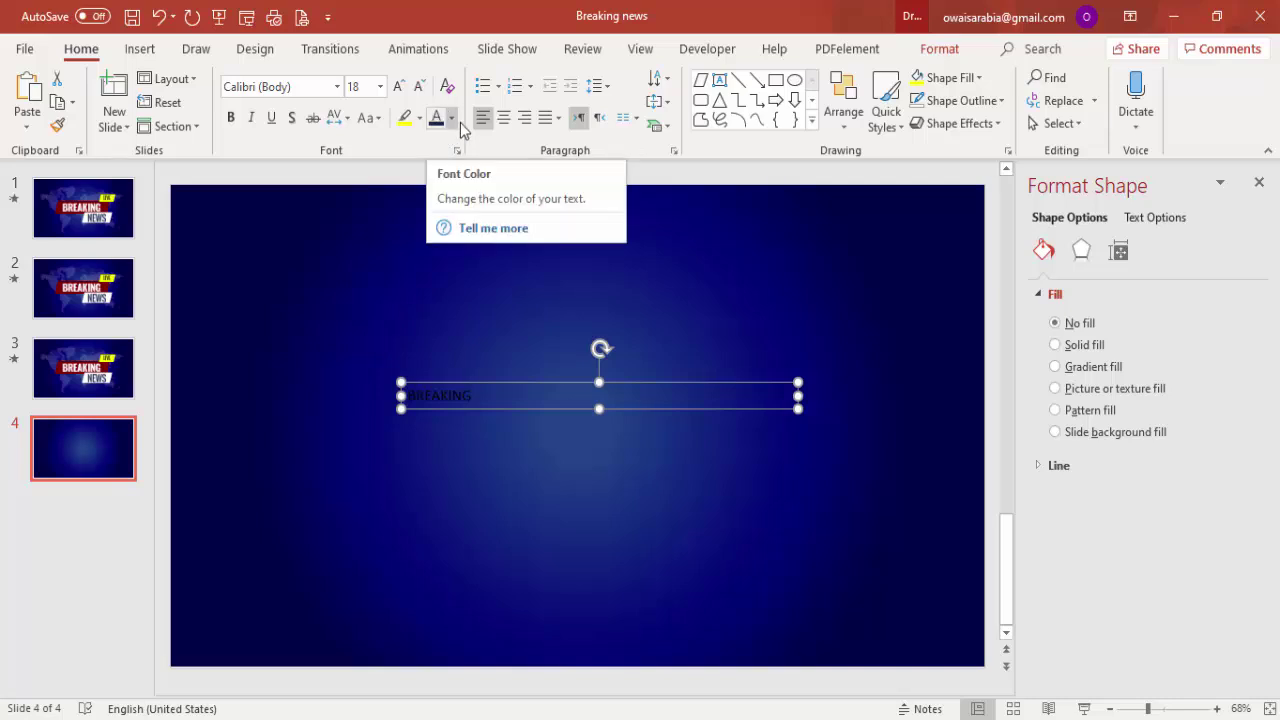
left_click(451, 120)
left_click(437, 163)
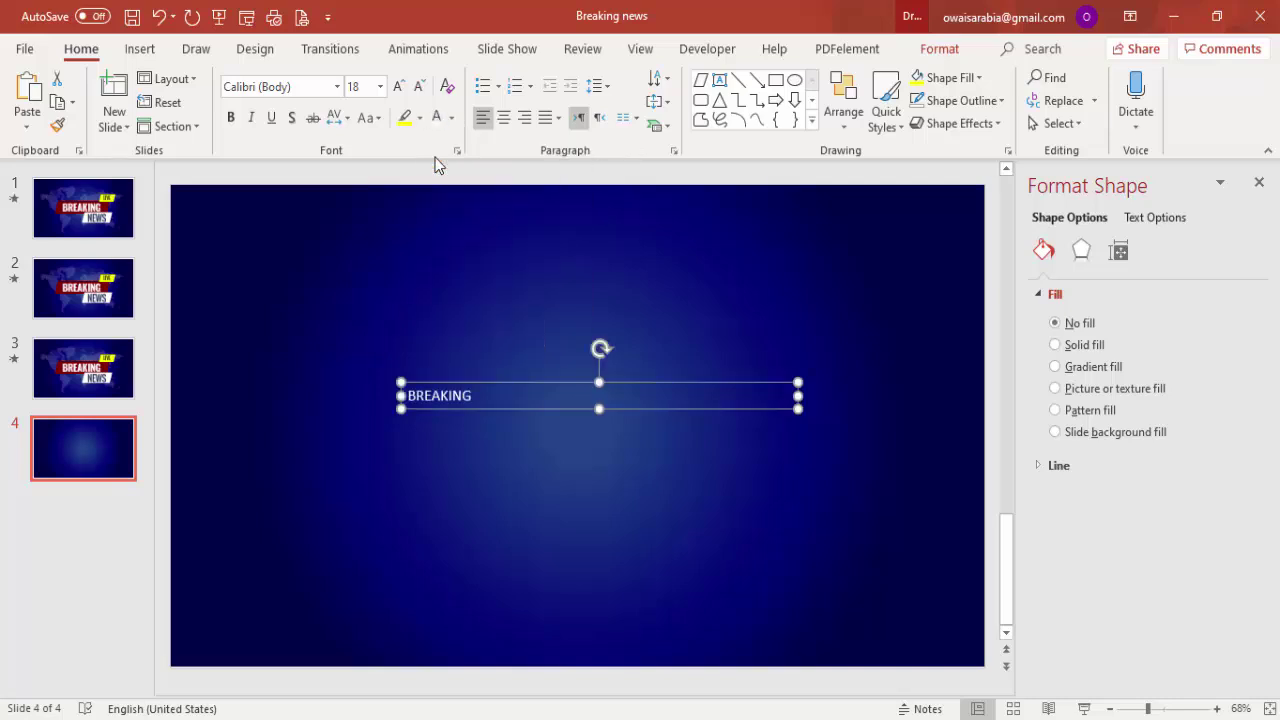
left_click(310, 86)
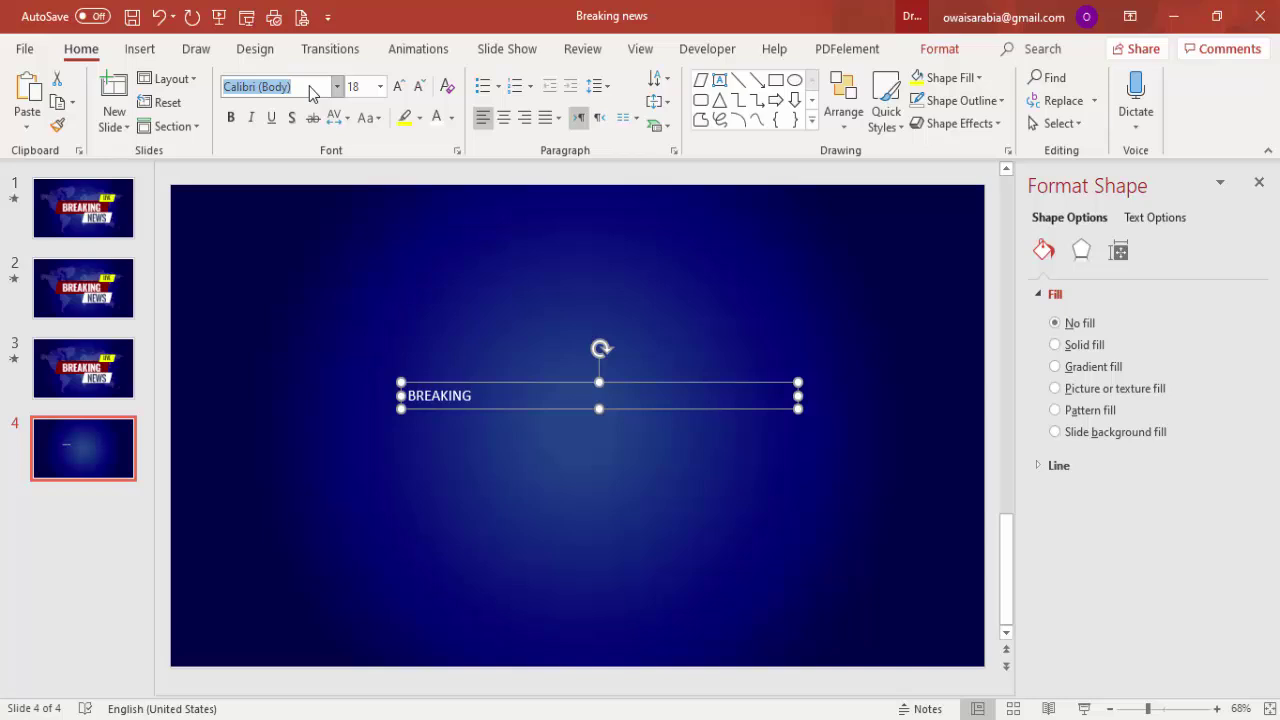
type("Oswald")
key("Return")
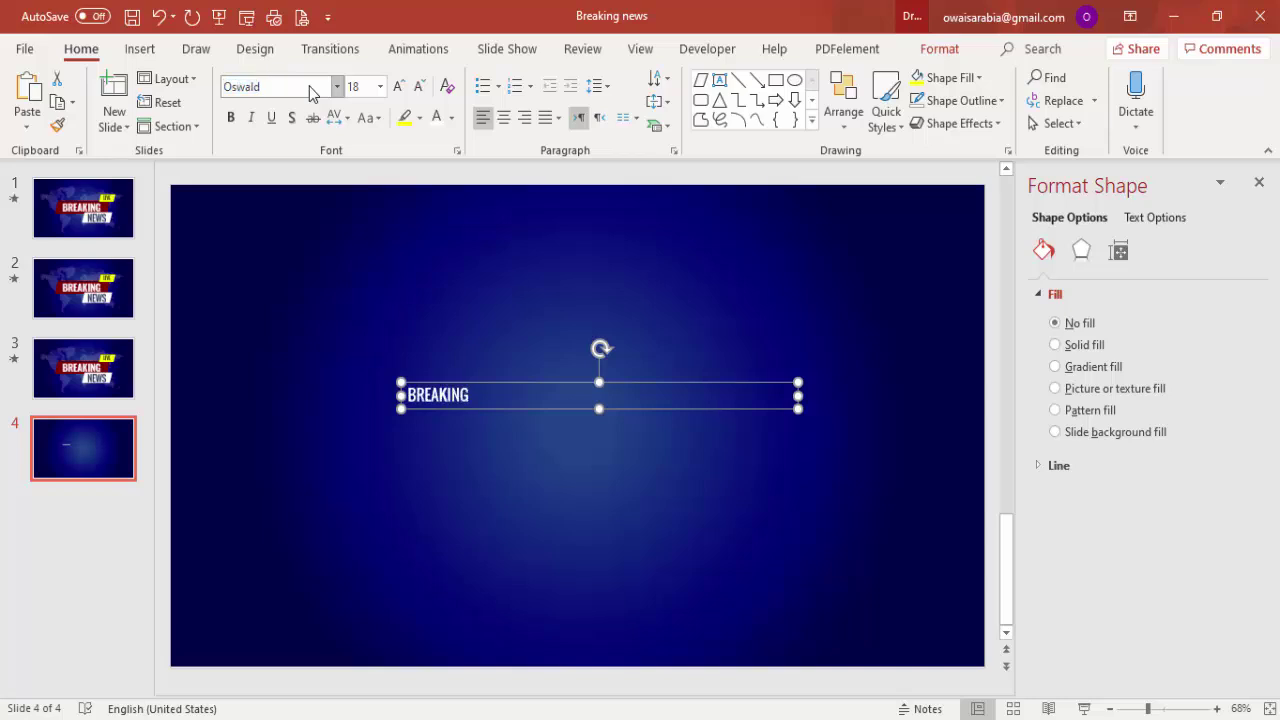
Enlarge the BREAKING text to 88 pt and make it bold
left_click(399, 87)
left_click(399, 87)
left_click(399, 87)
left_click(399, 87)
left_click(399, 87)
left_click(399, 87)
left_click(399, 87)
left_click(399, 87)
left_click(399, 87)
left_click(399, 87)
left_click(399, 87)
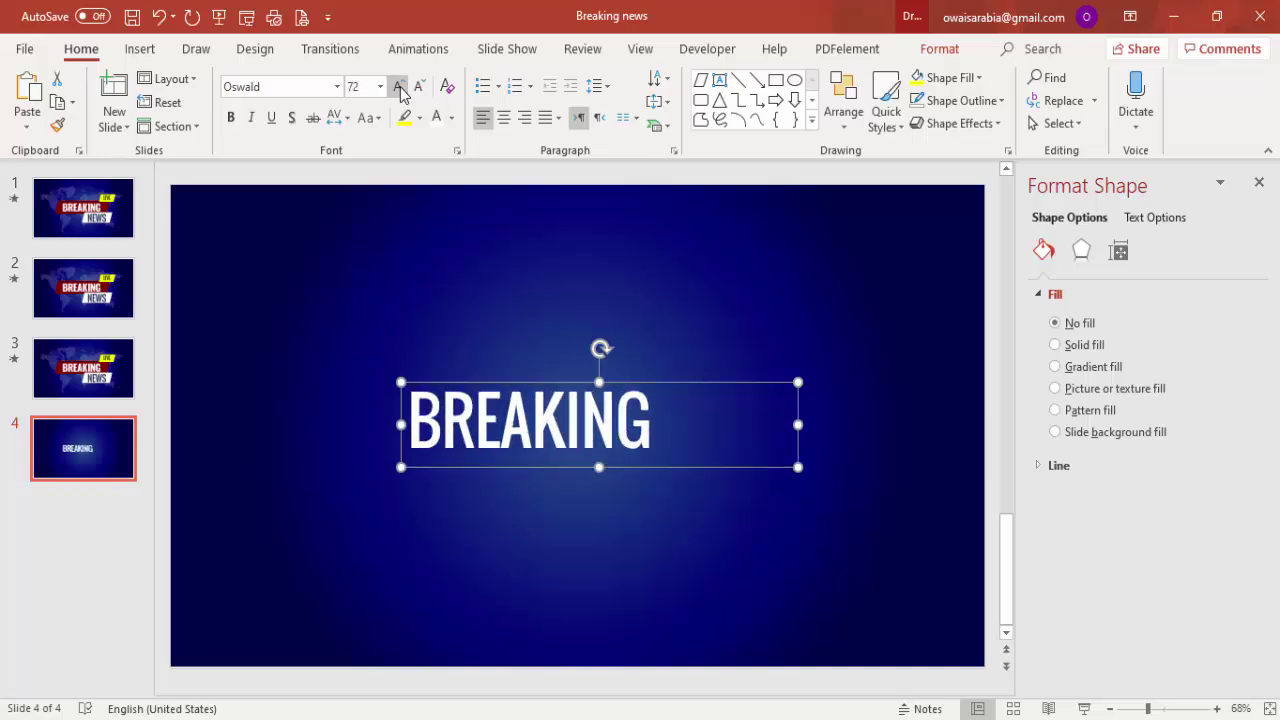
left_click(399, 87)
left_click(399, 87)
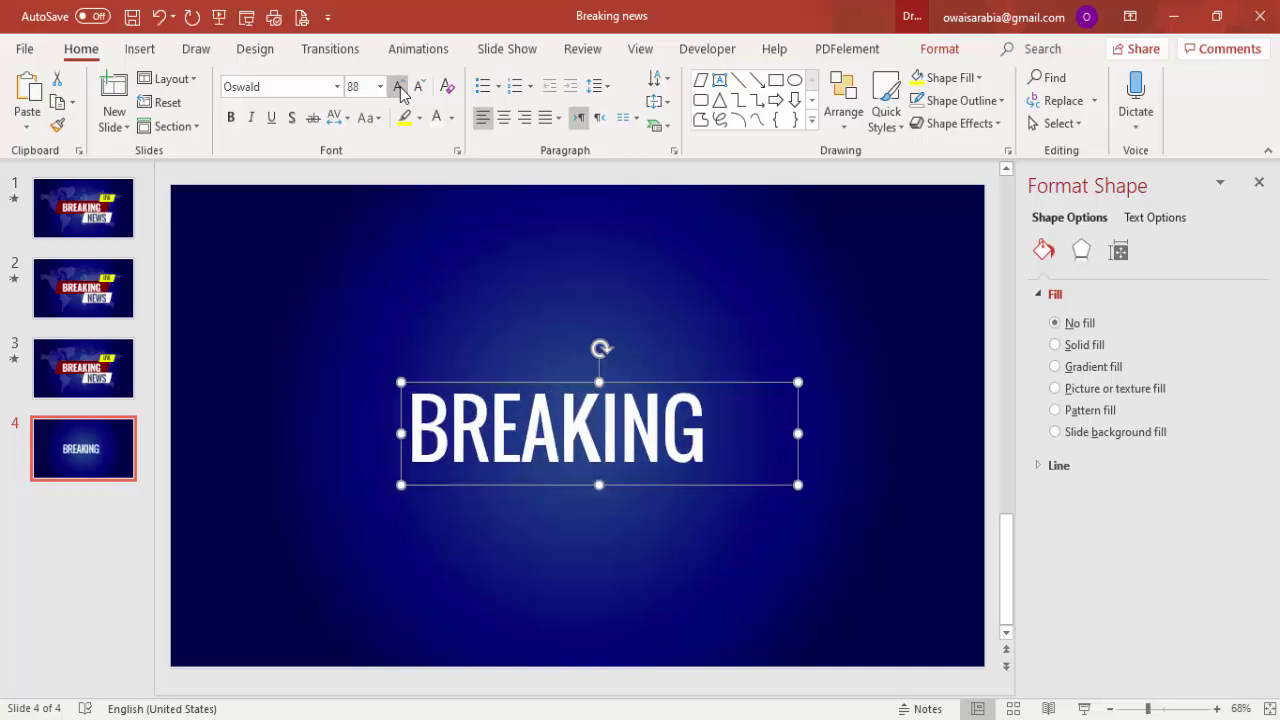
left_click(229, 121)
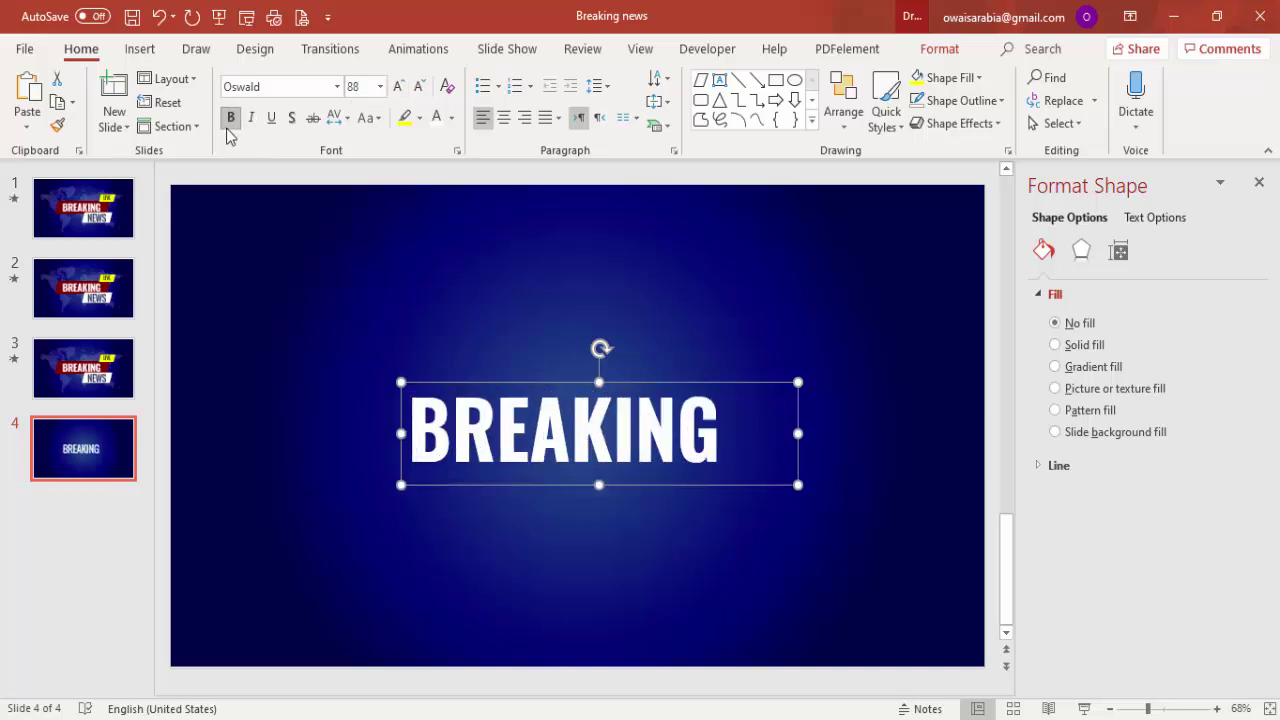
Centre the BREAKING text within its box and shift the box slightly up and to the left
left_click(506, 120)
left_click_drag(566, 380, 510, 358)
Draw a parallelogram about 7.55" wide and 1.94" high over the BREAKING text and remove its outline
left_click(139, 49)
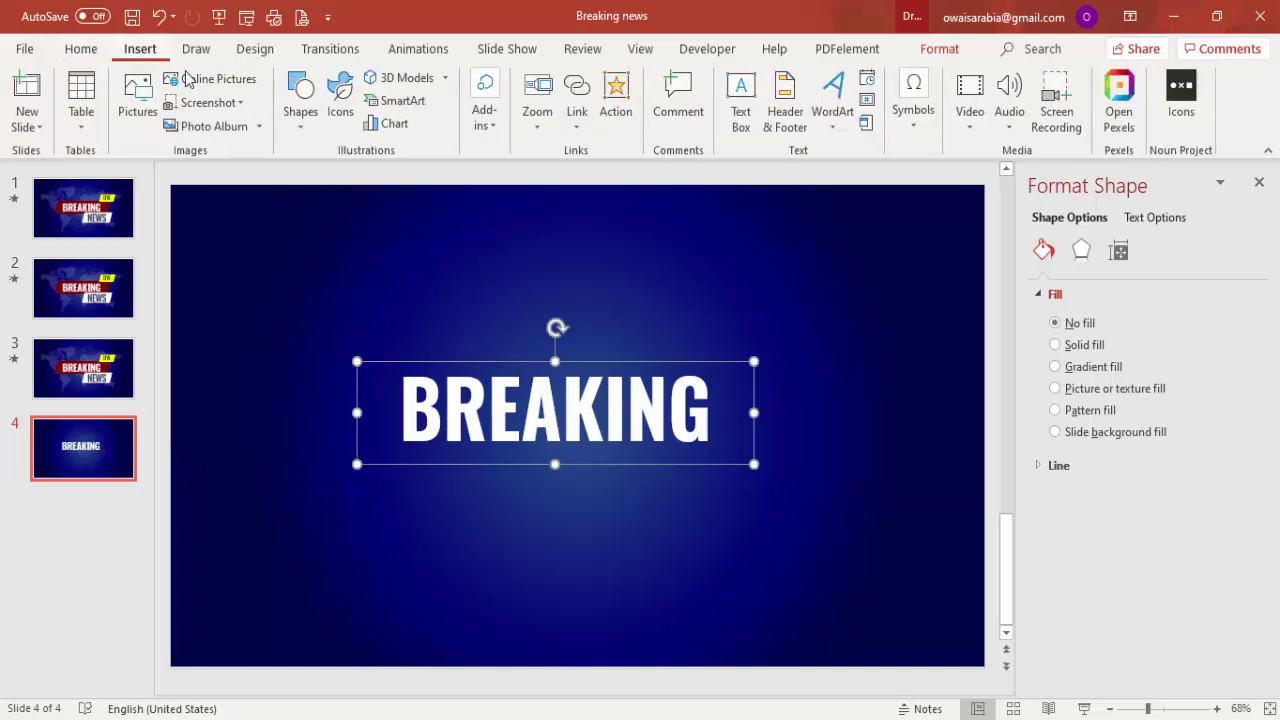
left_click(301, 120)
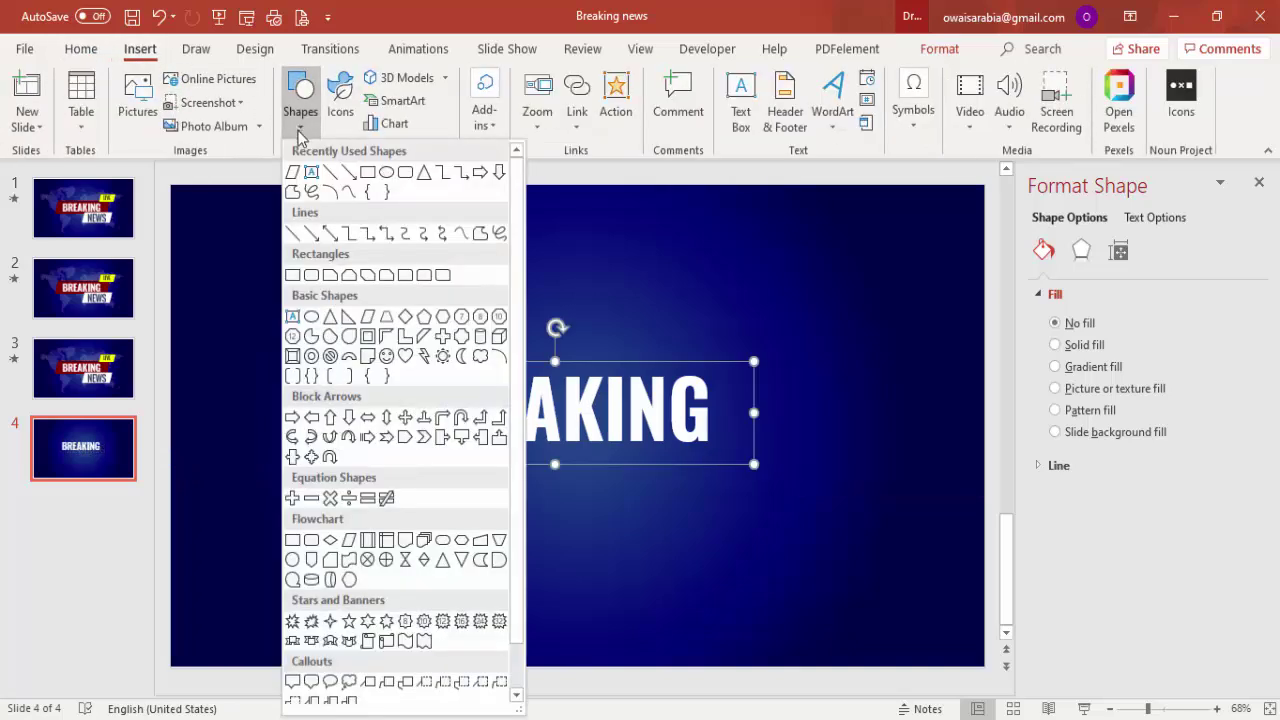
left_click(368, 322)
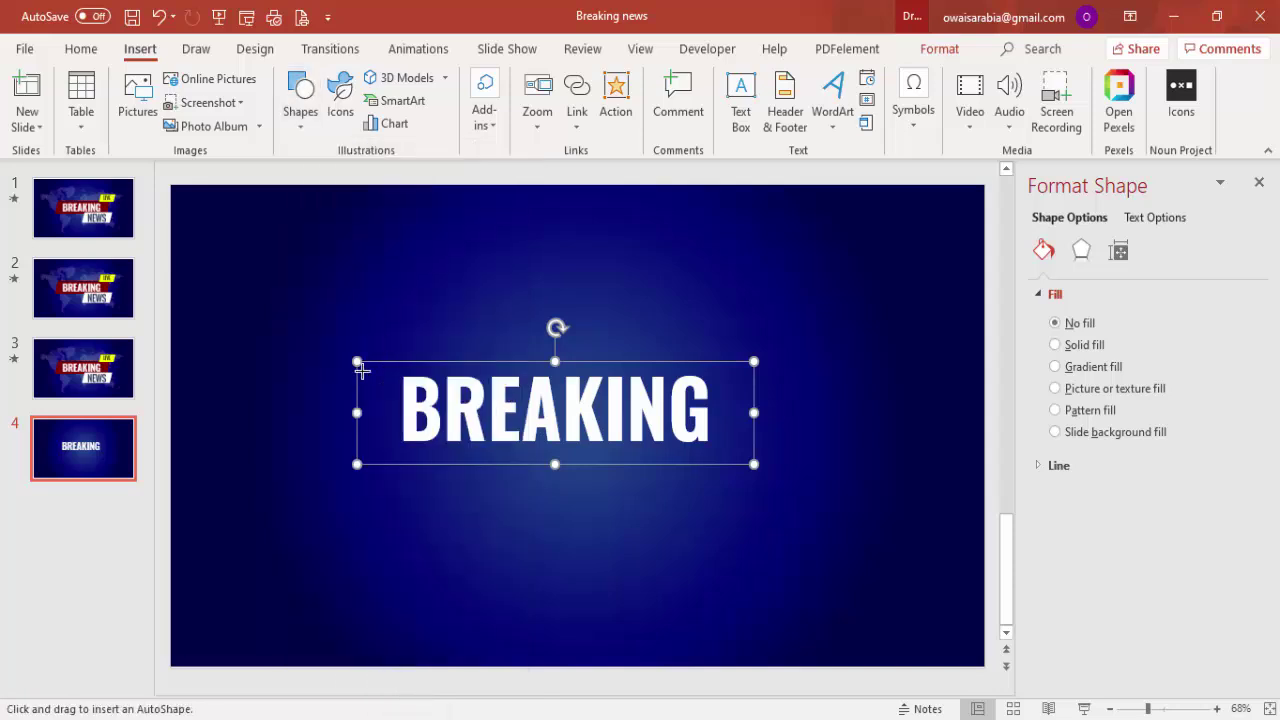
left_click_drag(338, 343, 796, 466)
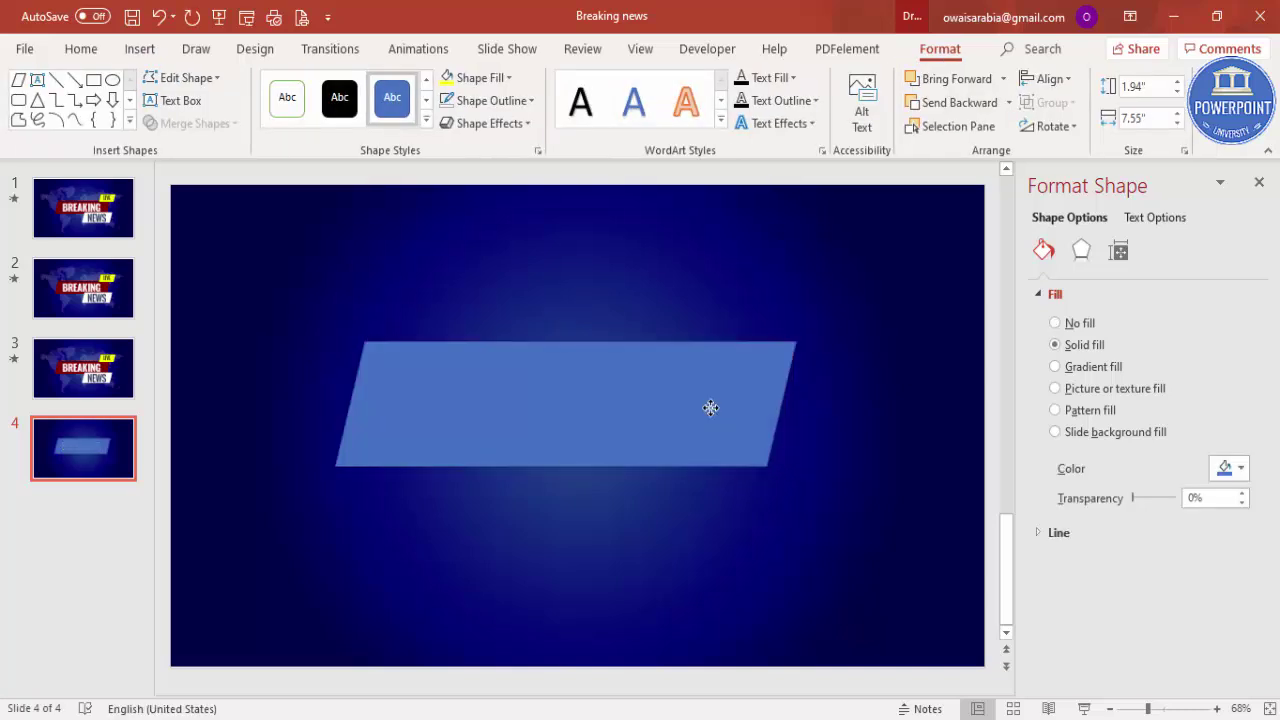
left_click(507, 103)
left_click(493, 322)
Fill the parallelogram with a custom red darker than the standard dark red
left_click(480, 78)
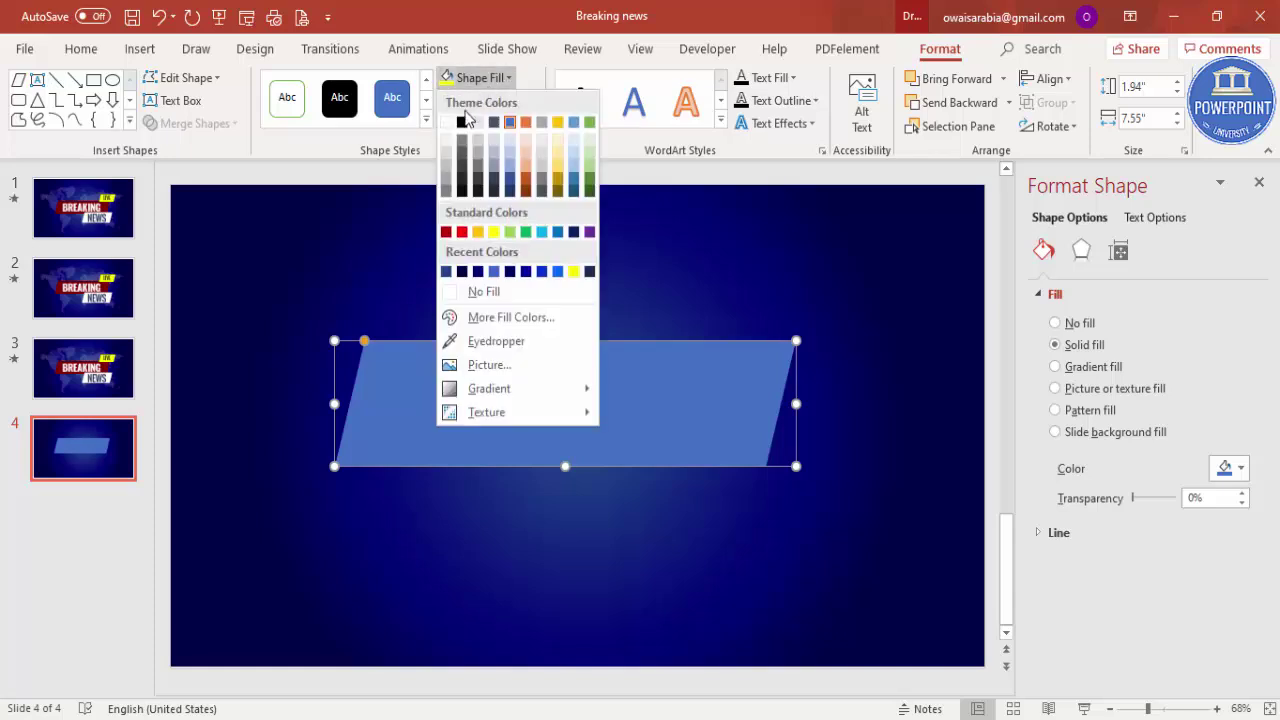
left_click(446, 122)
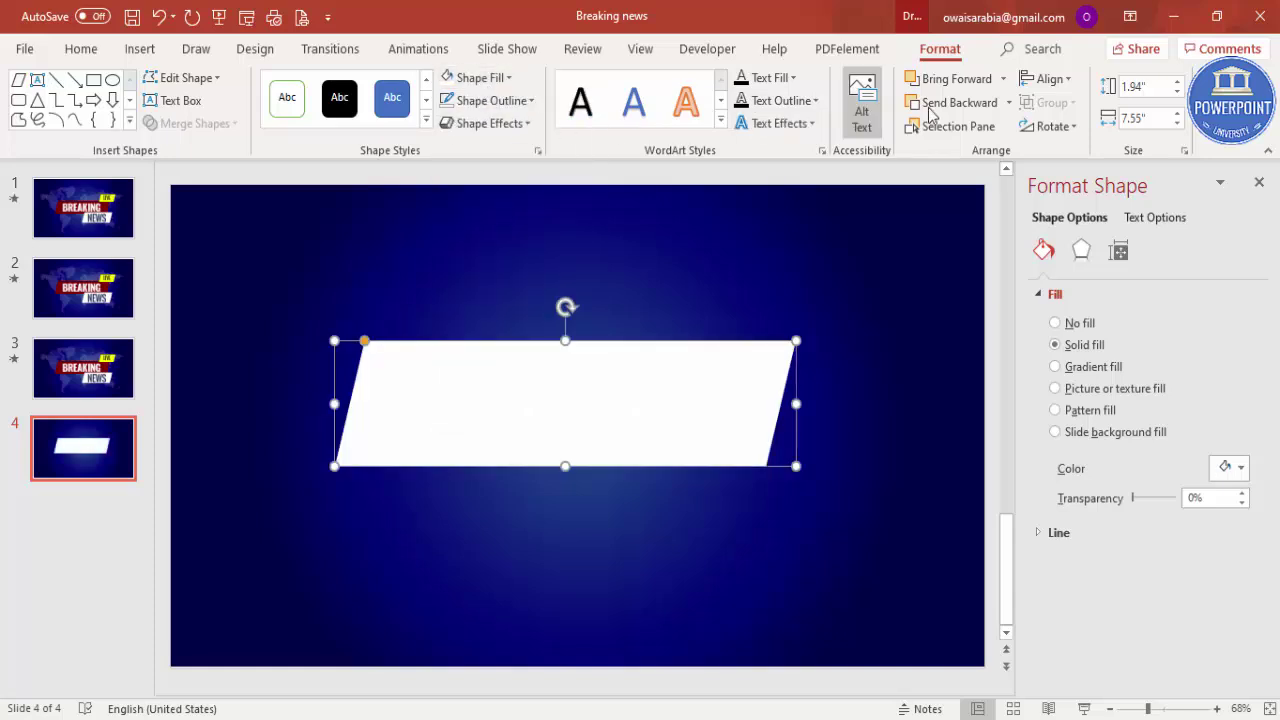
left_click(480, 78)
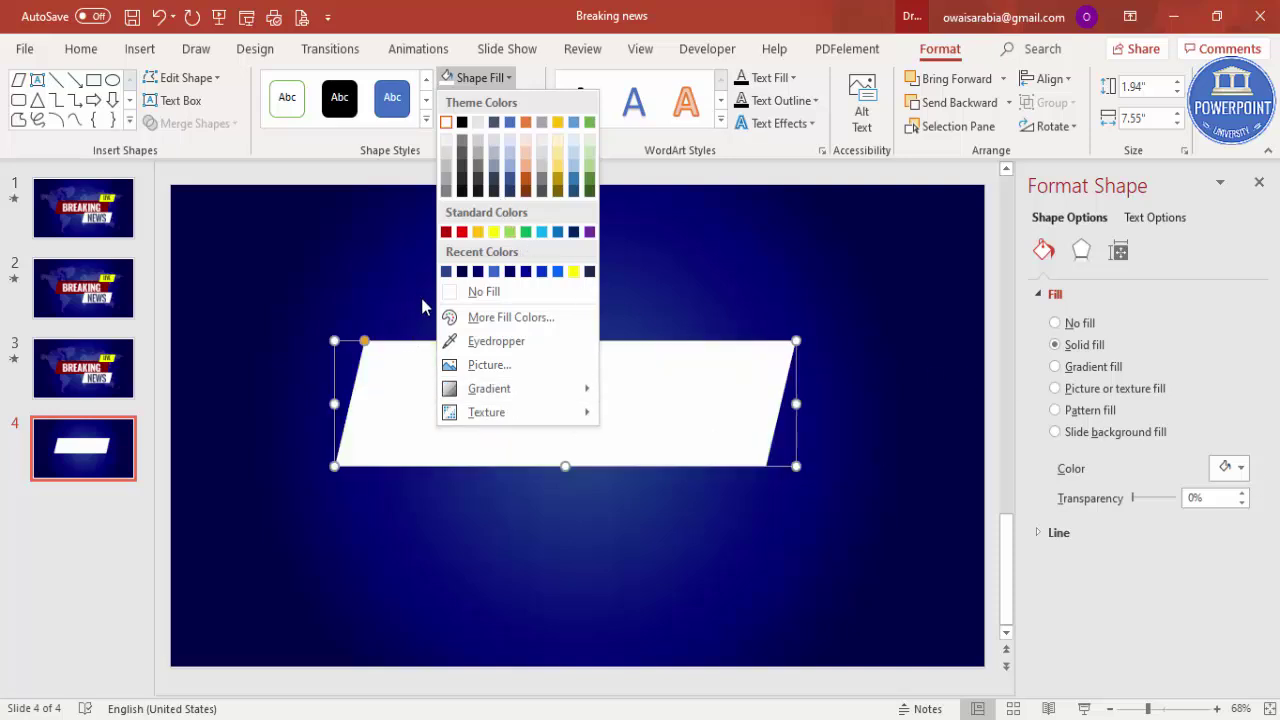
left_click(446, 232)
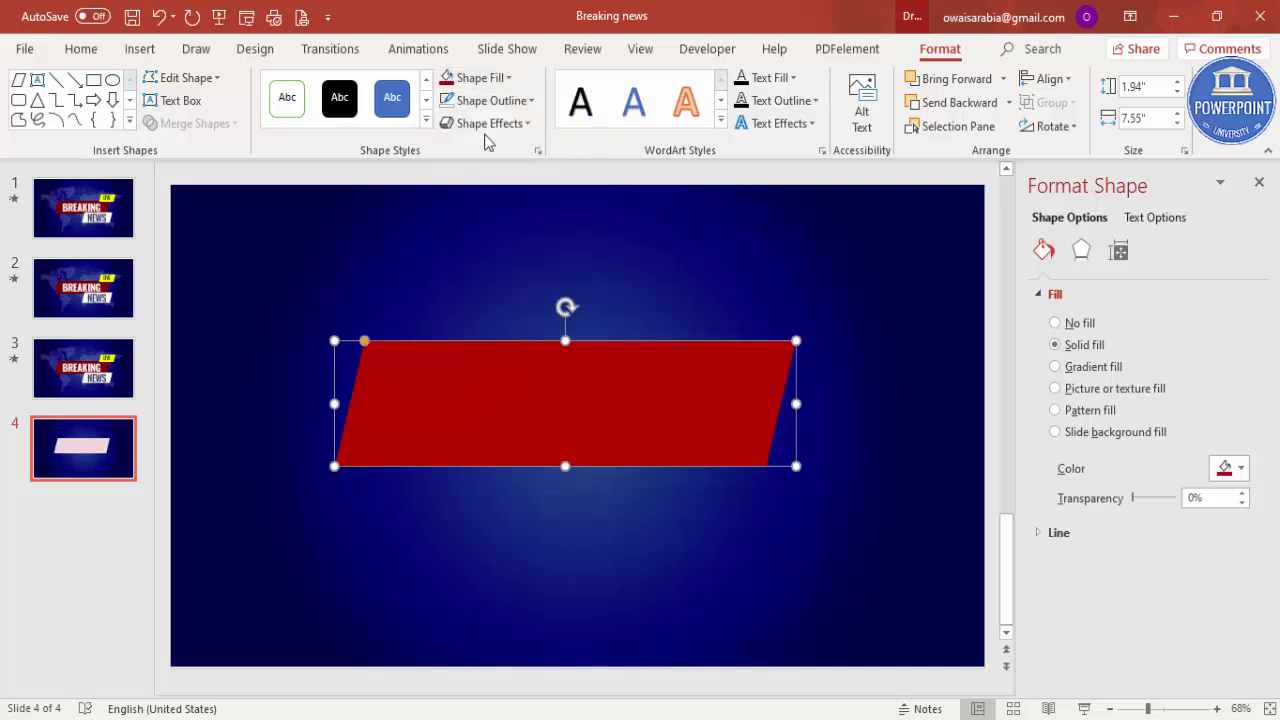
left_click(482, 78)
left_click(510, 317)
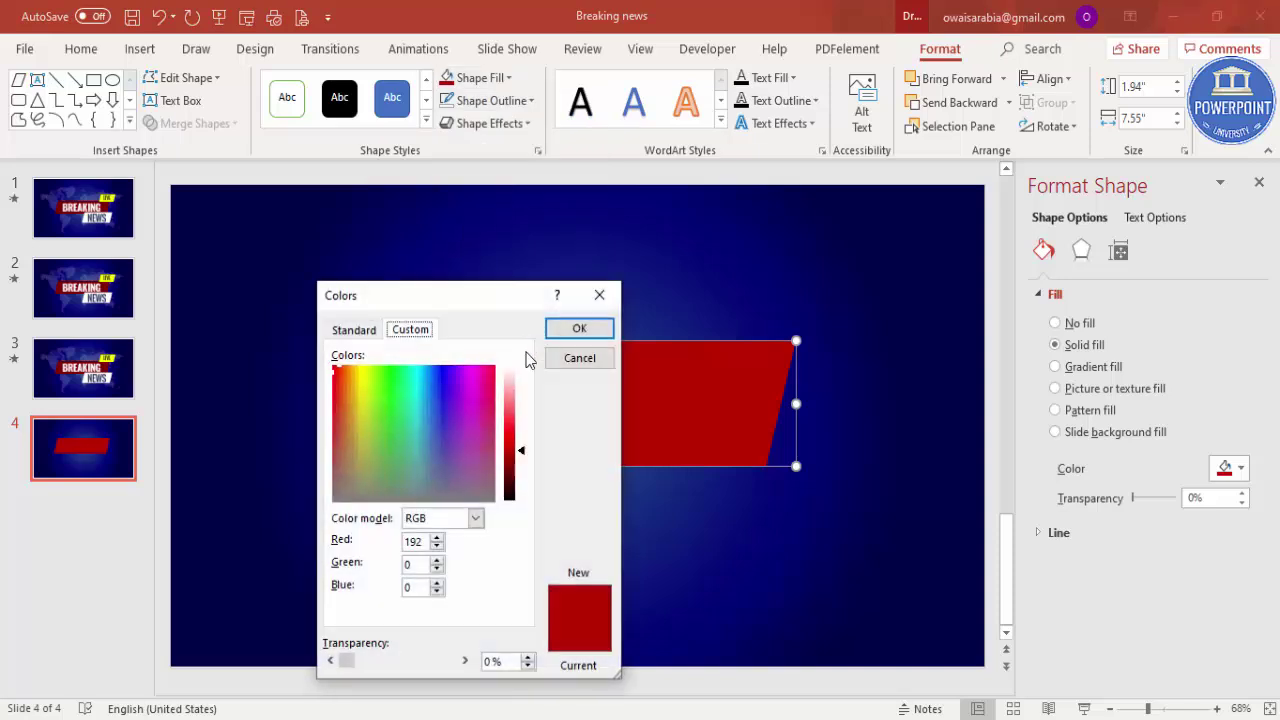
left_click_drag(526, 459, 526, 472)
left_click(581, 330)
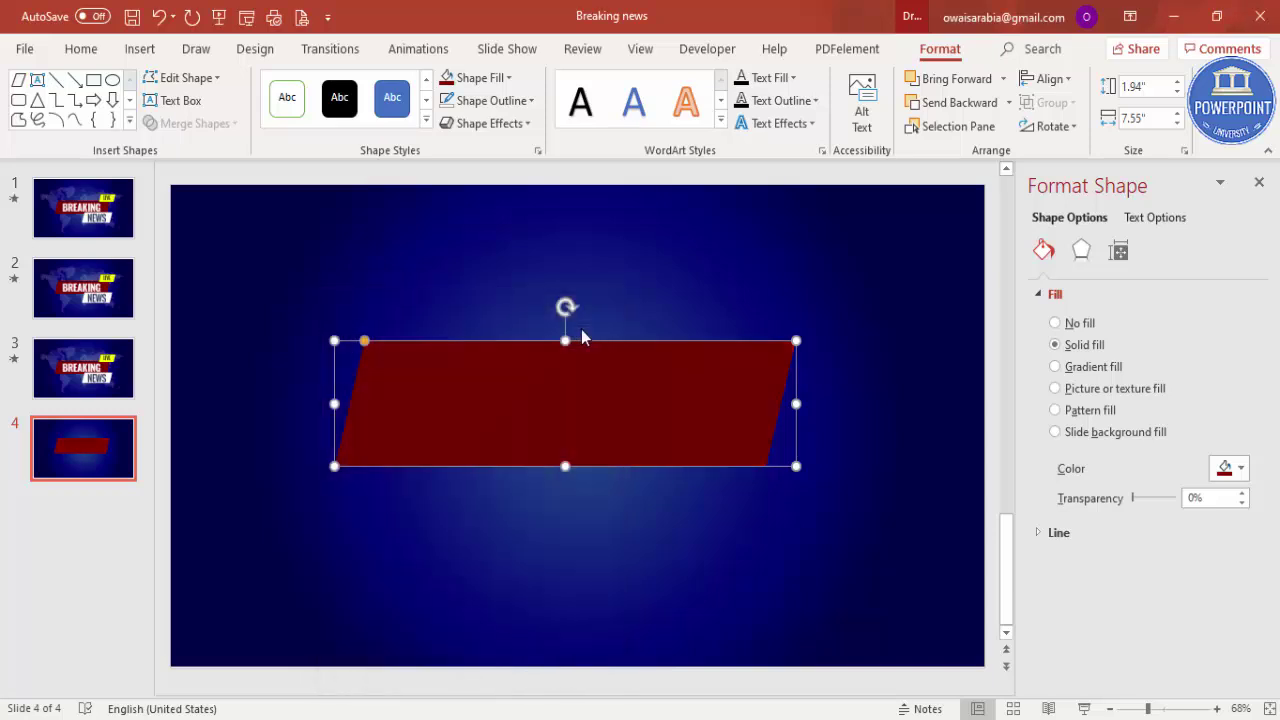
Send the parallelogram behind the BREAKING text and centre the text on the shape
left_click(958, 103)
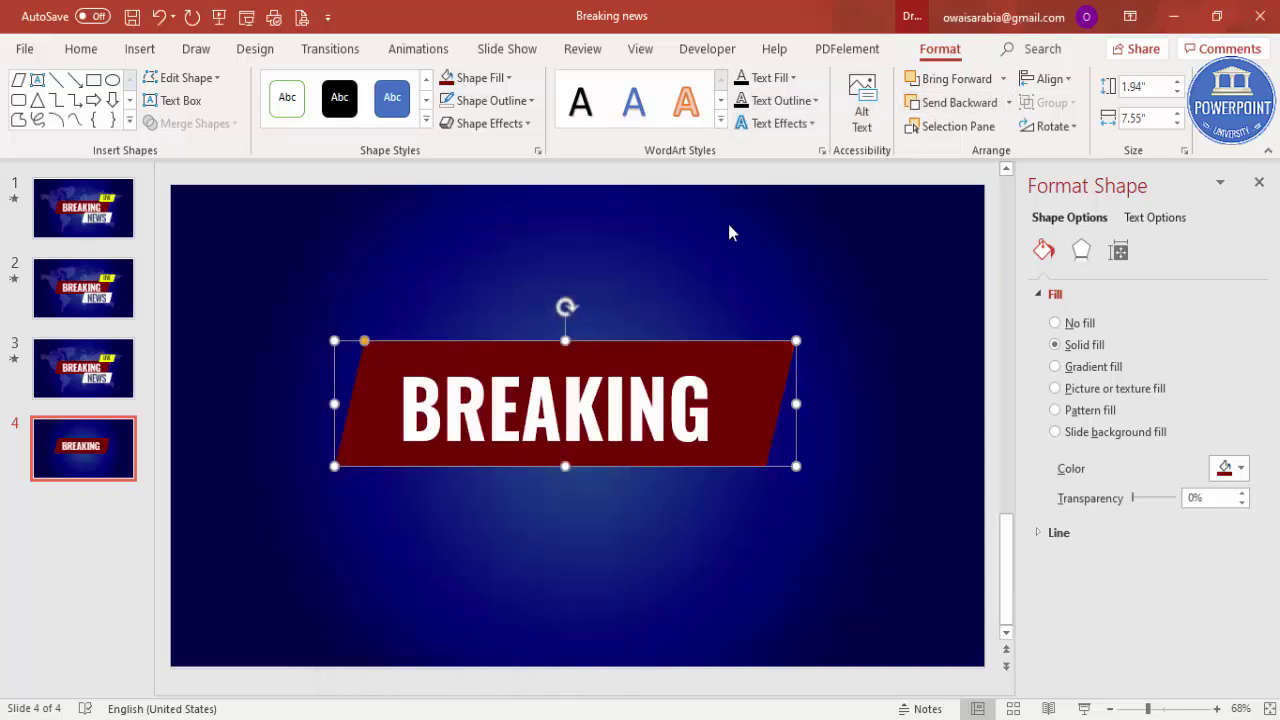
left_click(487, 405)
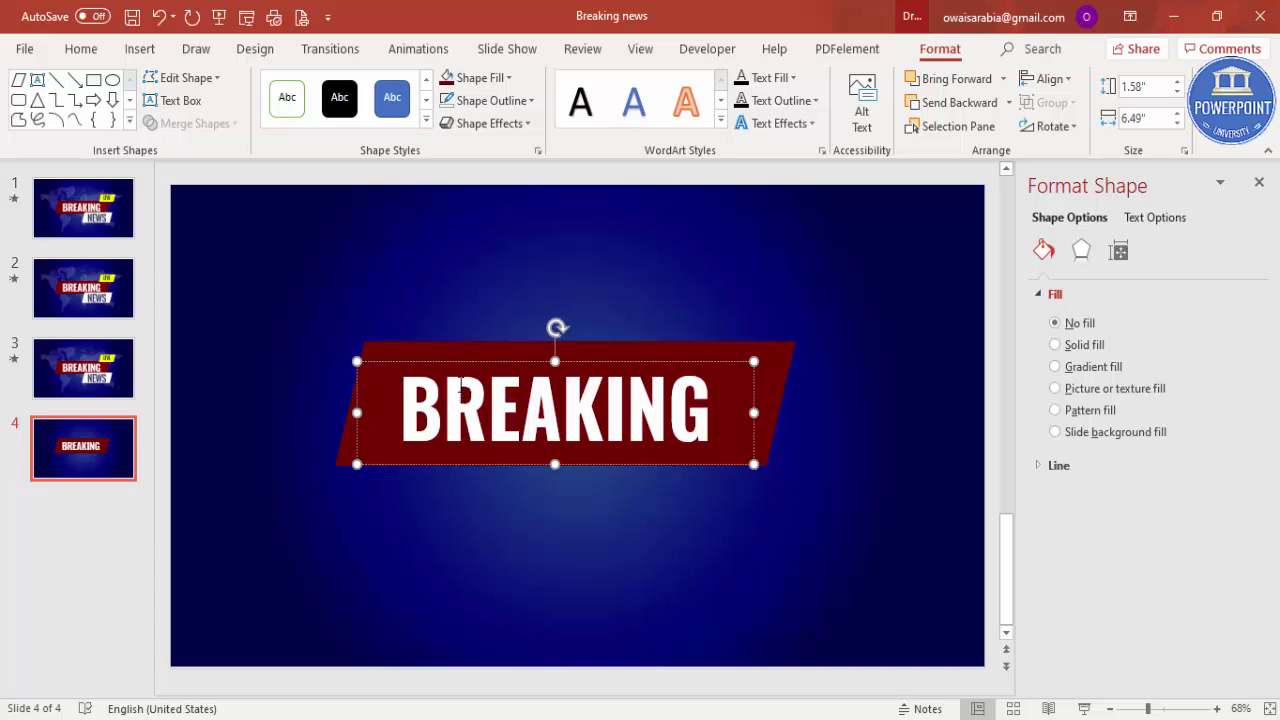
left_click_drag(458, 362, 473, 358)
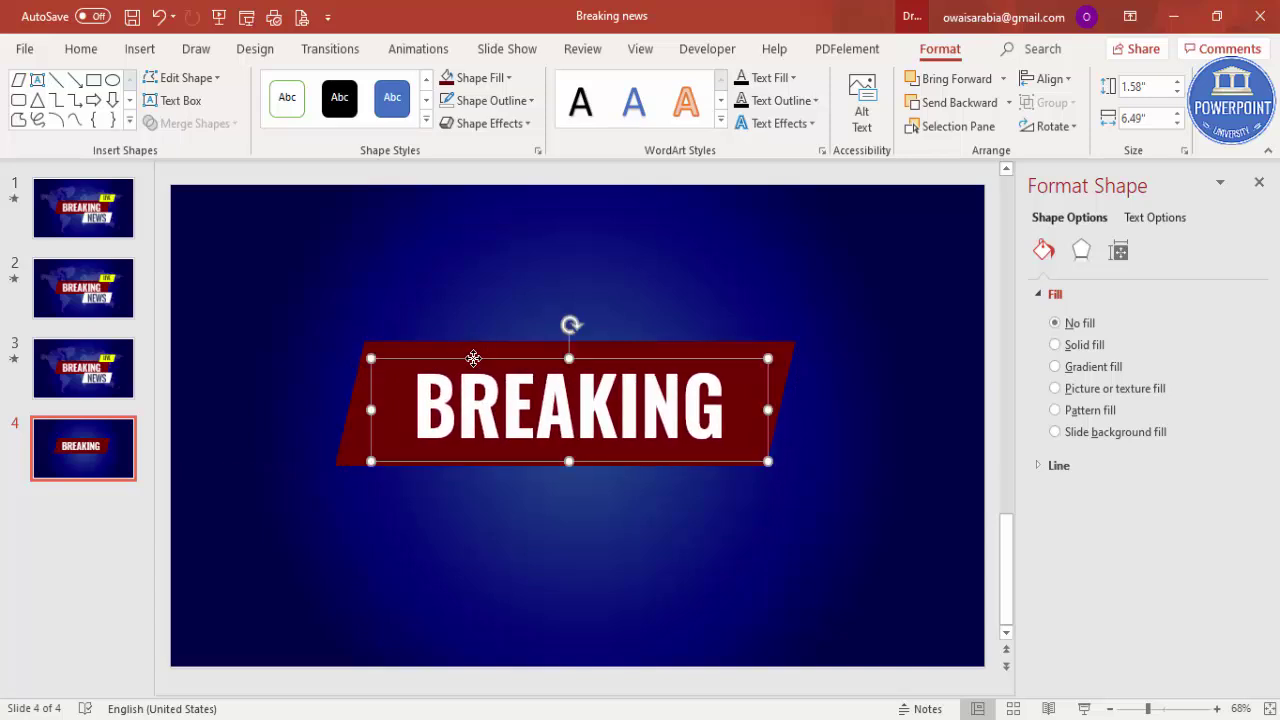
left_click(394, 213)
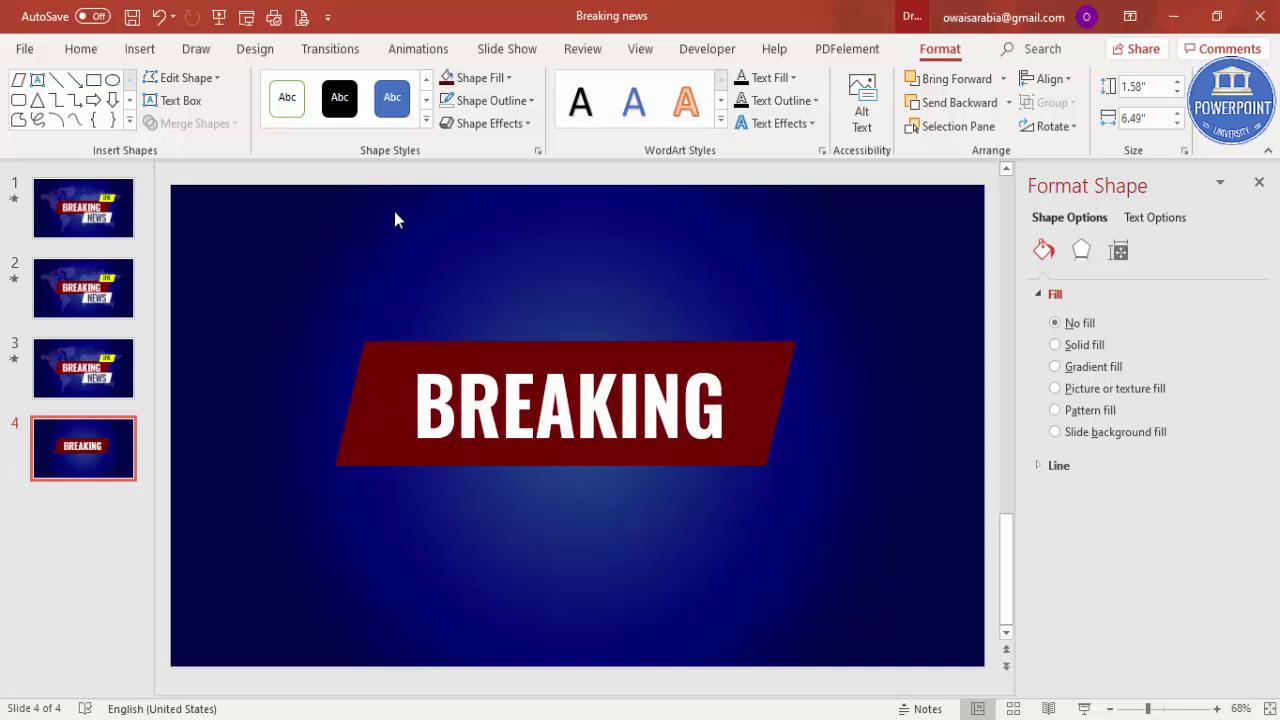
Duplicate the red parallelogram and shrink the copy to about 2.5" by 1.03" above the banner's upper-right corner
left_click(793, 345)
left_click_drag(791, 391, 534, 288, "ctrl")
left_click_drag(376, 215, 684, 274)
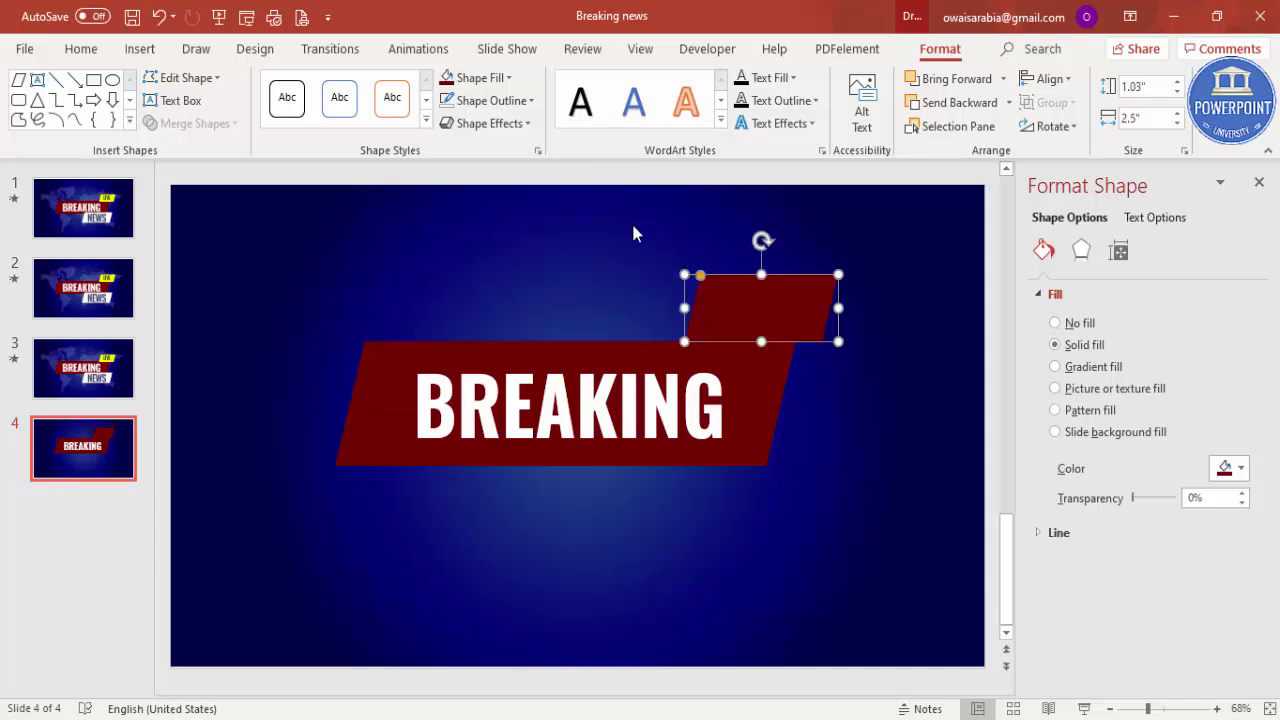
Fill the small parallelogram with yellow and move it to slightly overlap the banner's upper-right corner
left_click(508, 77)
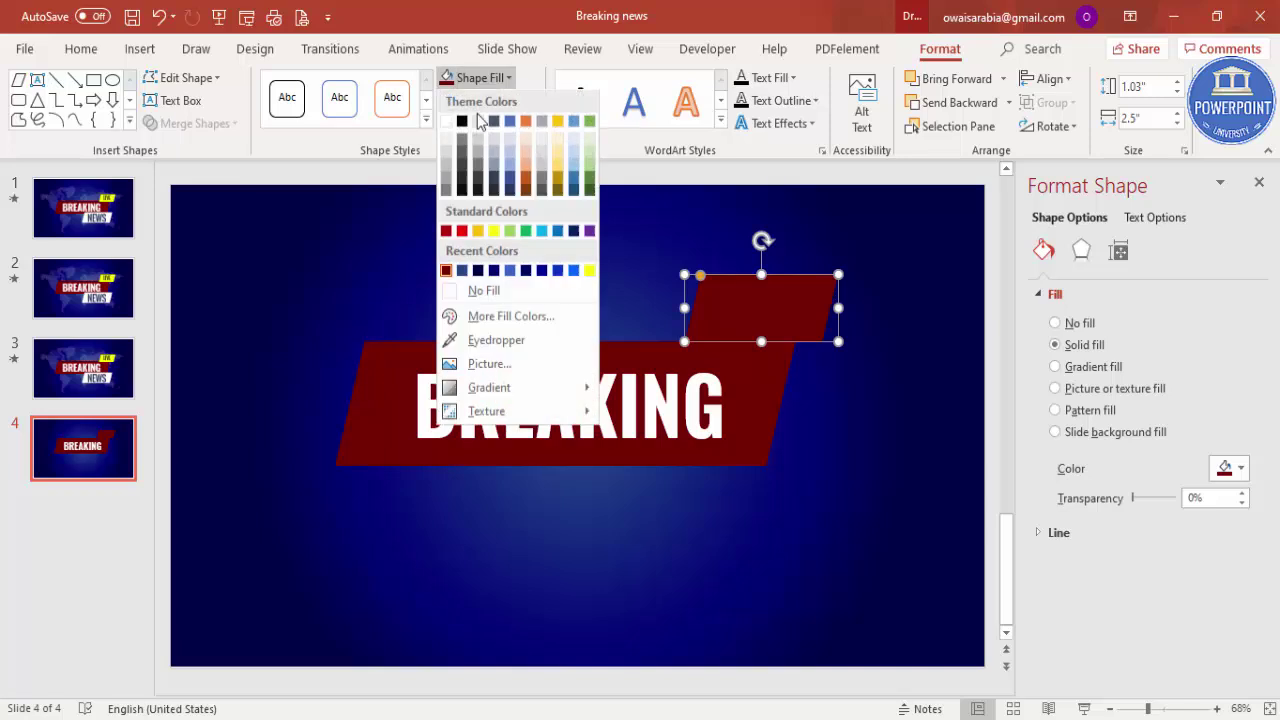
left_click(492, 232)
left_click_drag(791, 294, 777, 311)
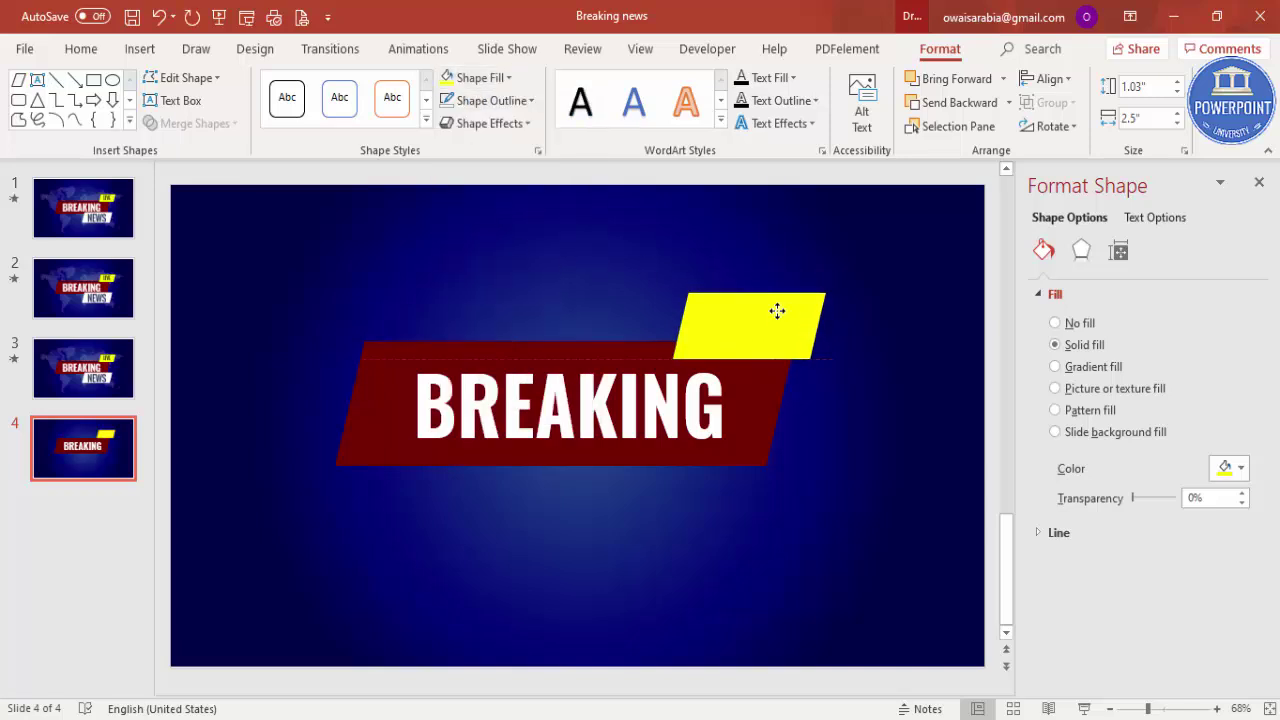
Duplicate the BREAKING text box and place the copy above the red banner
left_click(589, 380)
left_click(533, 361)
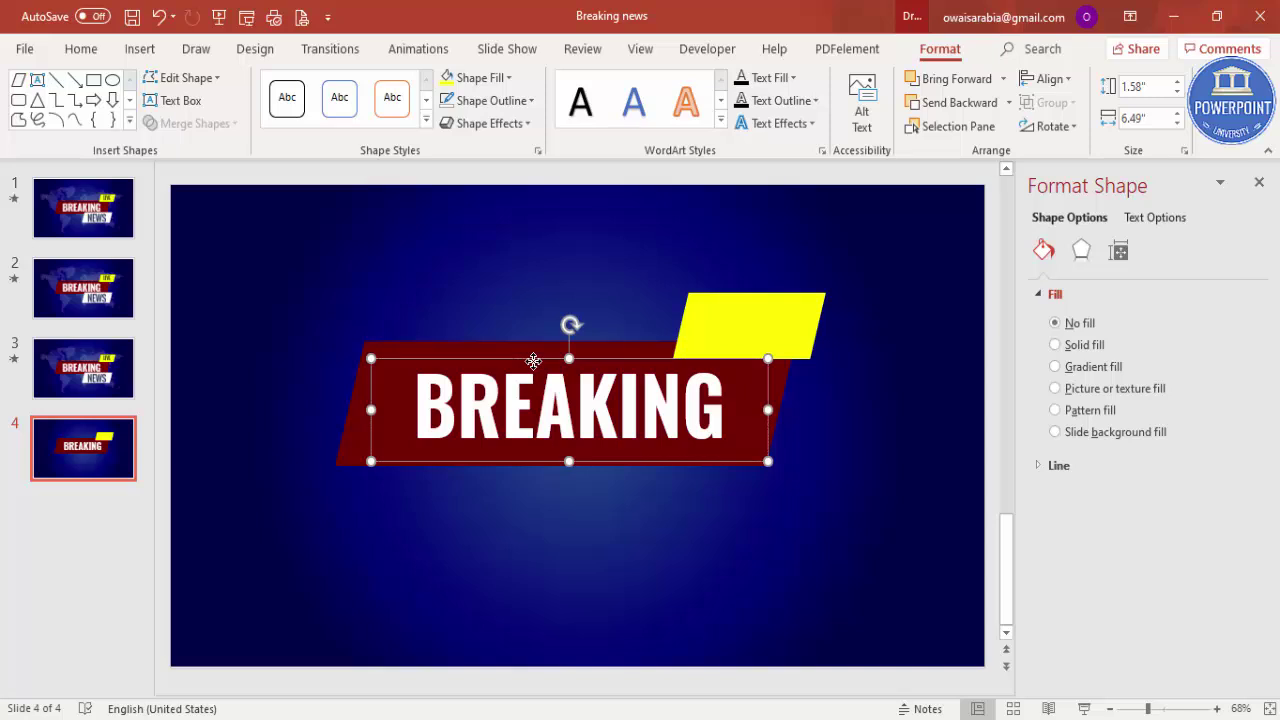
key("ctrl+d")
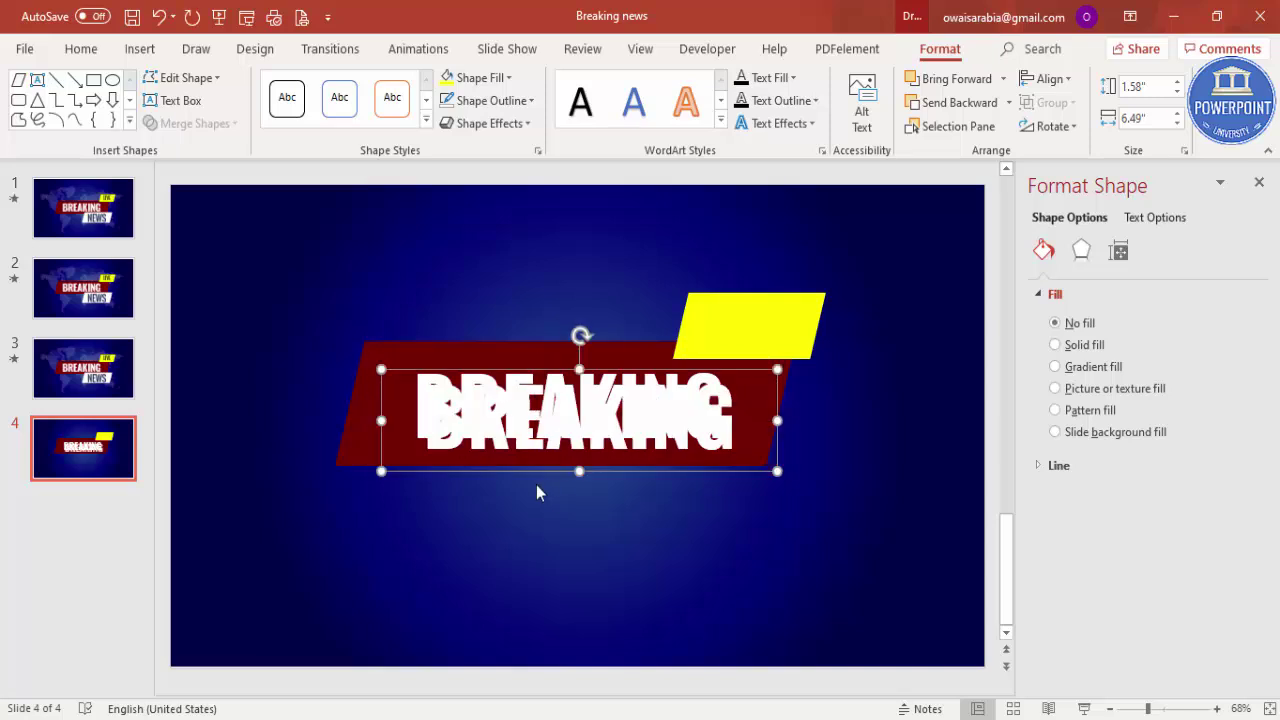
left_click_drag(519, 470, 490, 316)
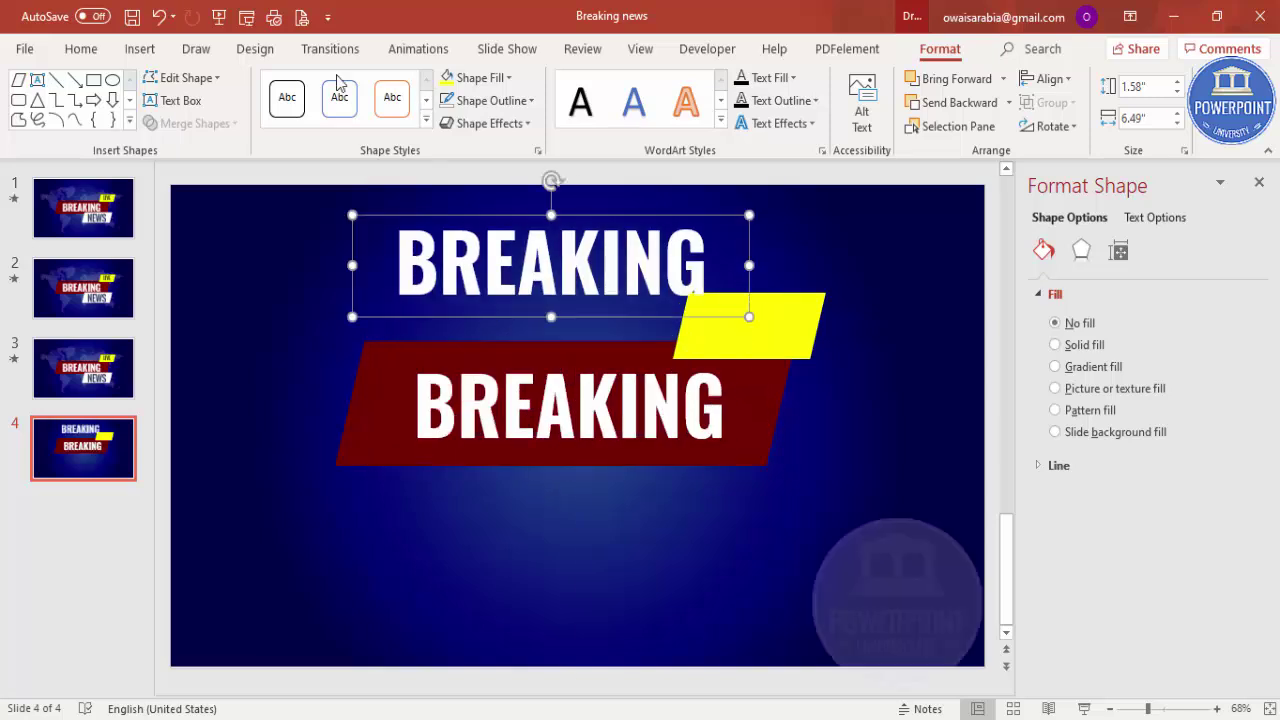
Remove bold from the copied BREAKING text and reduce its size to 48 pt
left_click(105, 56)
left_click(230, 117)
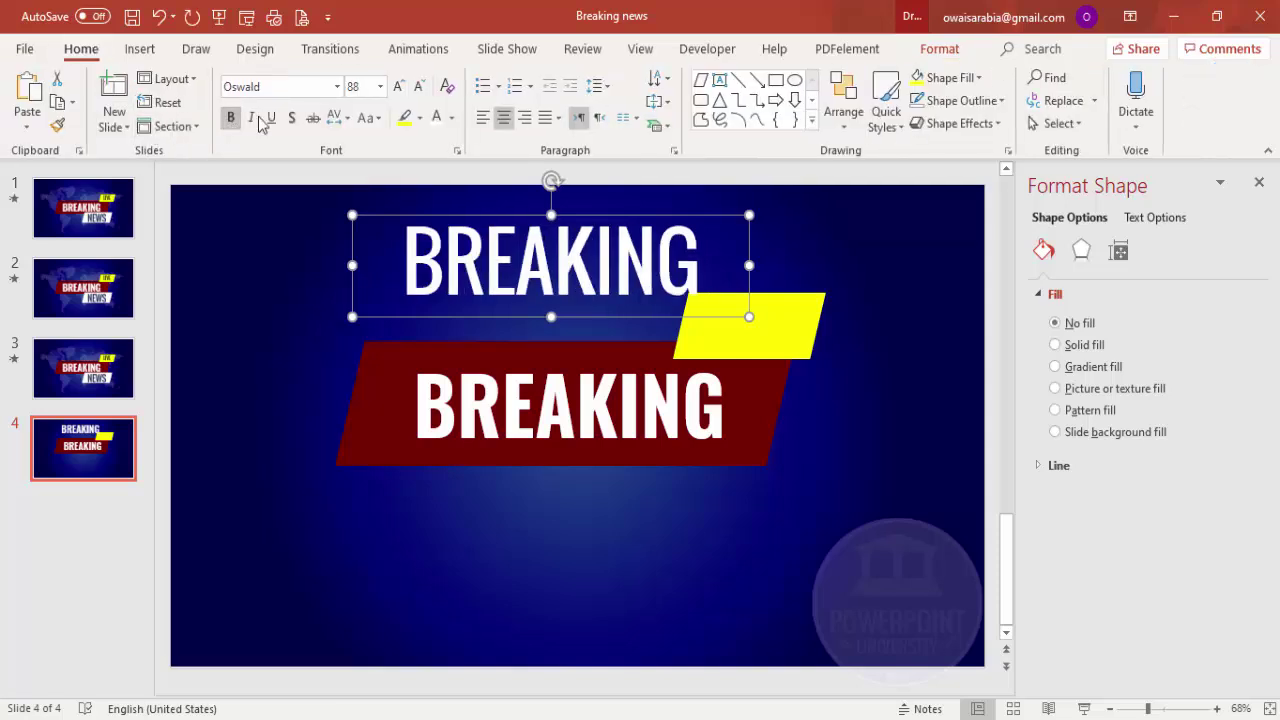
left_click(418, 86)
left_click(418, 86)
left_click(418, 86)
left_click(418, 86)
left_click(418, 86)
left_click(418, 86)
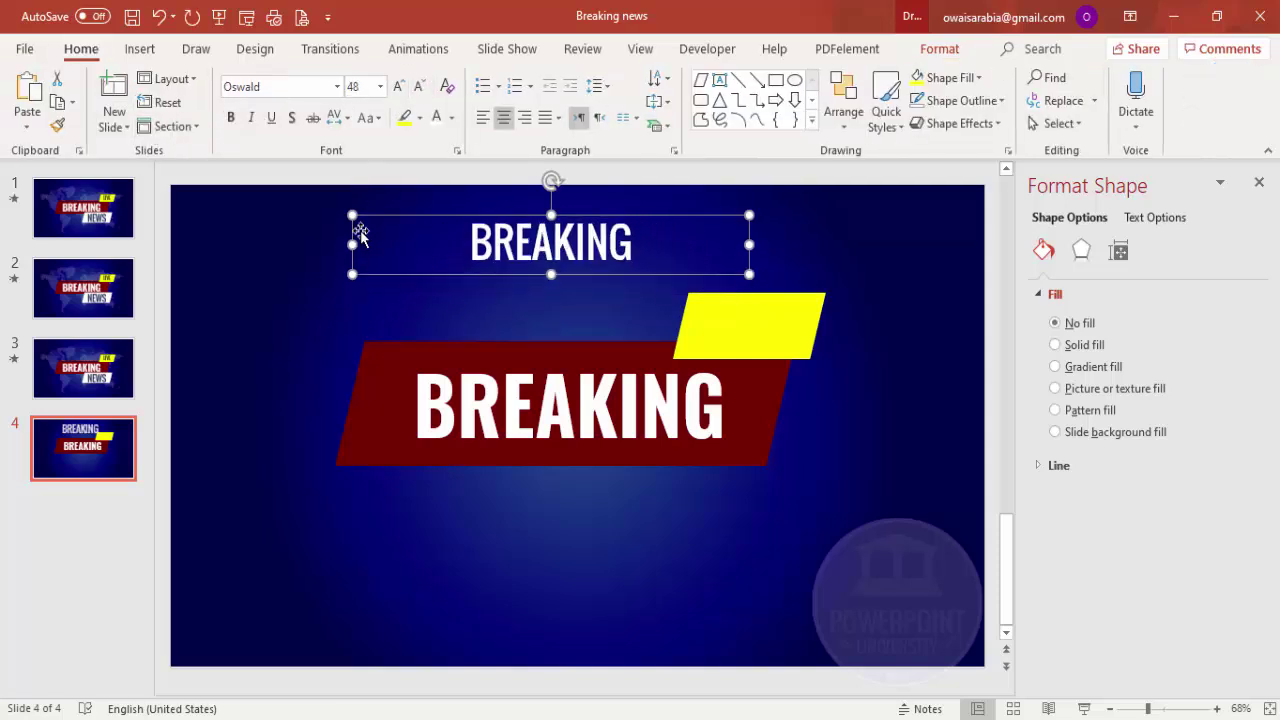
Replace the copied text with LIVE and narrow its text box to fit the word
left_click_drag(350, 243, 1206, 246)
type("L")
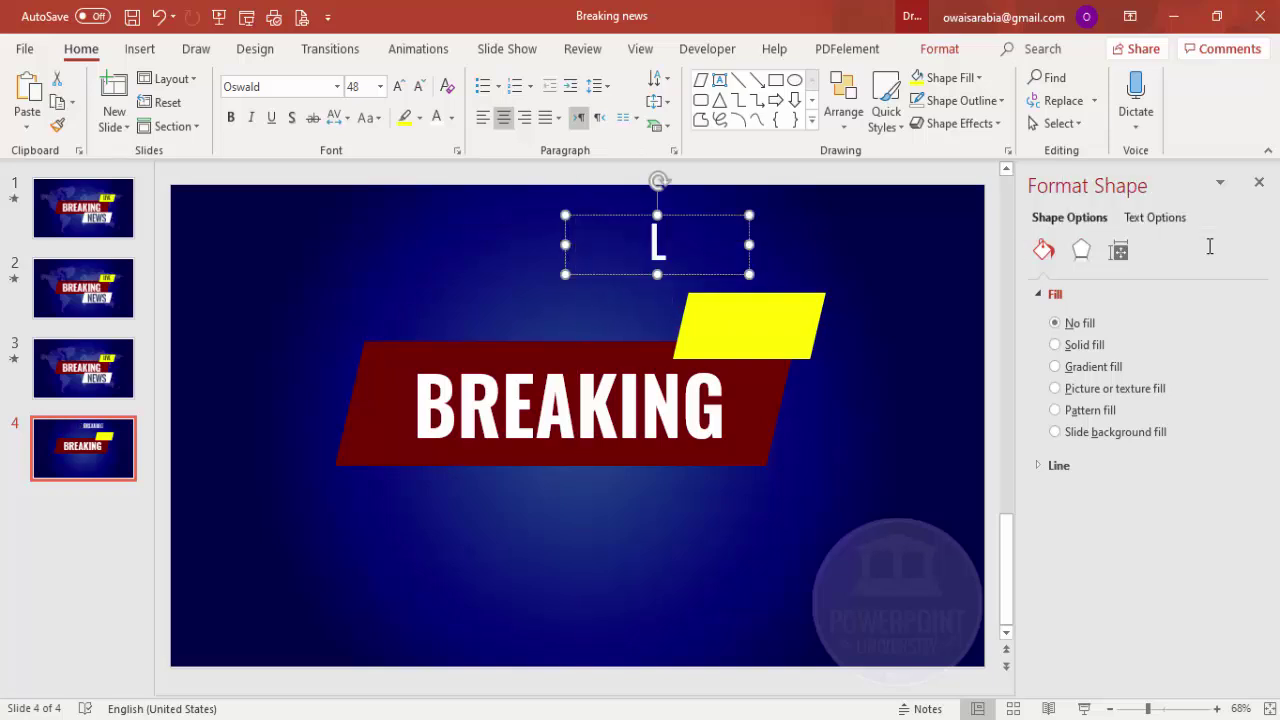
type("IVE")
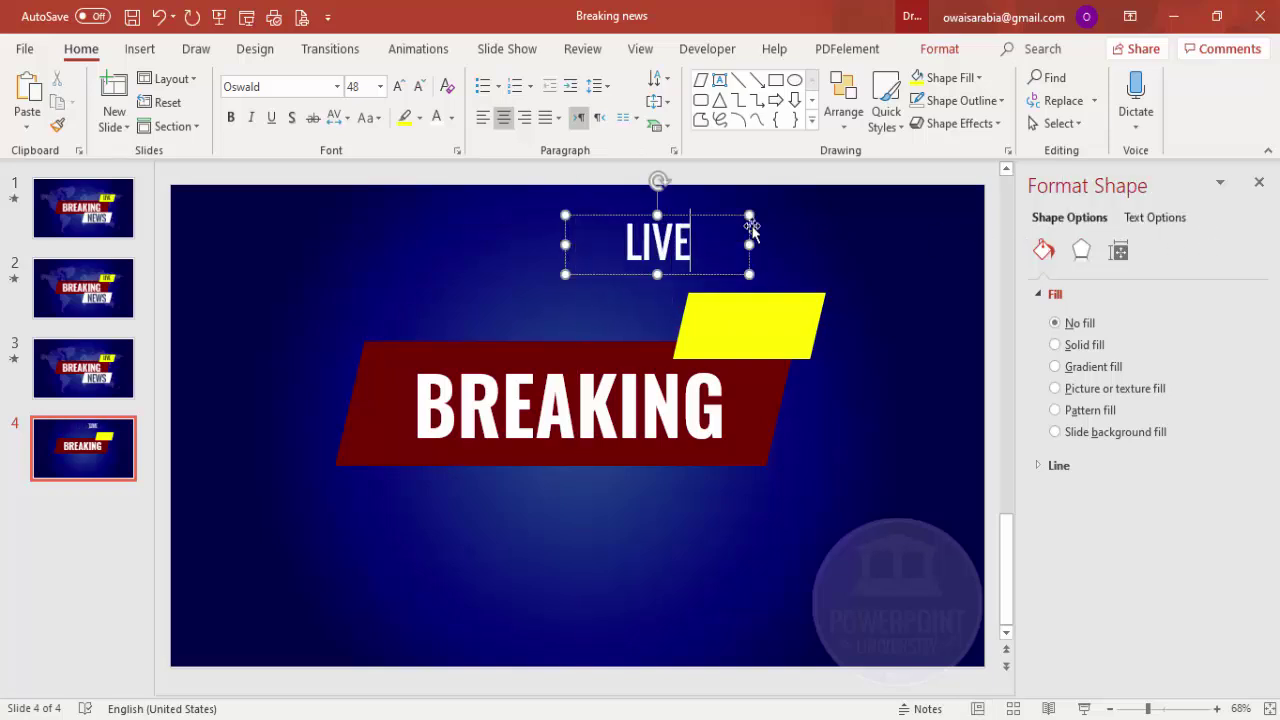
left_click_drag(565, 245, 627, 238)
Colour the LIVE text dark blue and place it on the yellow parallelogram
left_click(451, 117)
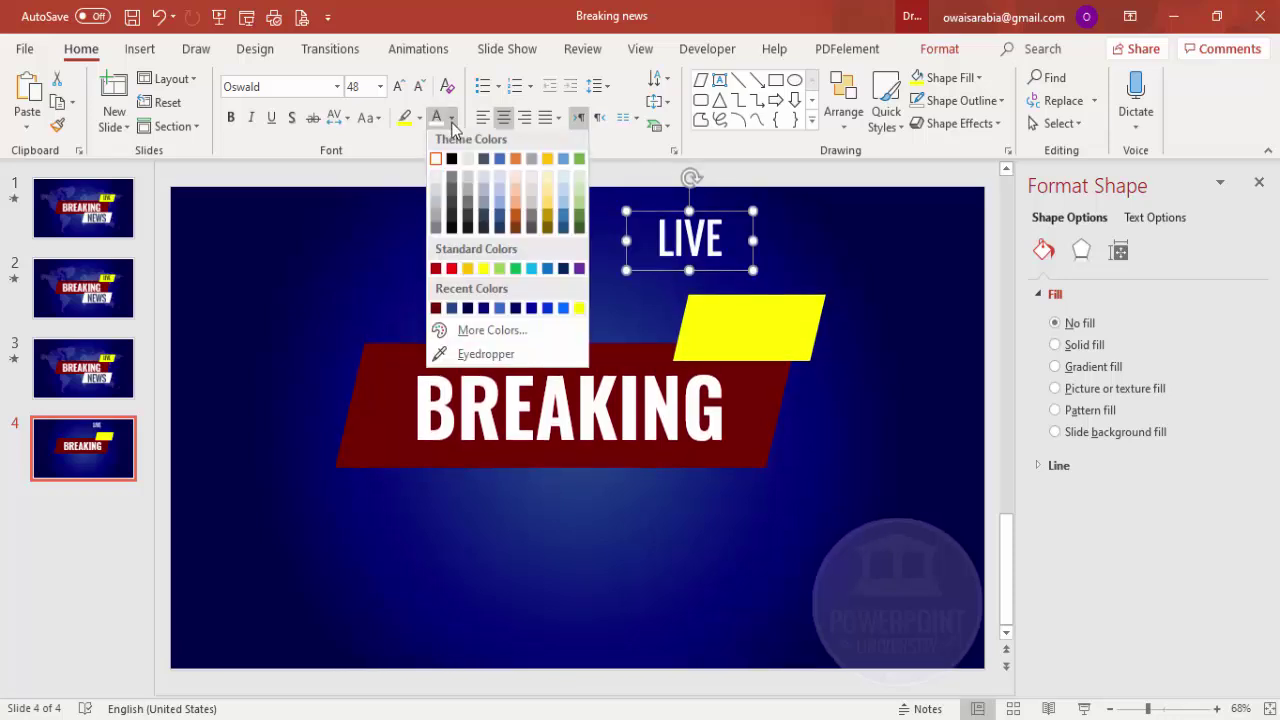
left_click(560, 268)
left_click_drag(720, 212, 780, 296)
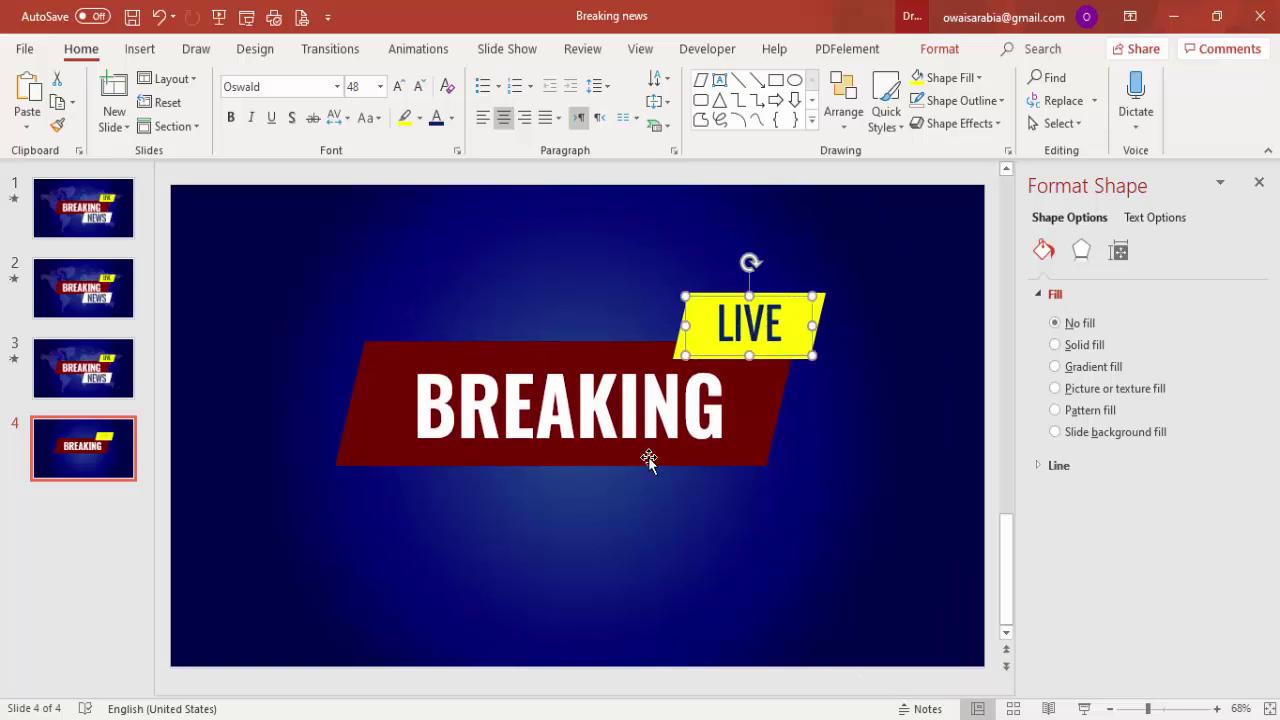
Duplicate the red banner below the original, reduce the copy to about 4.14" by 1.48", and place it under the banner's lower-right corner
left_click(389, 362)
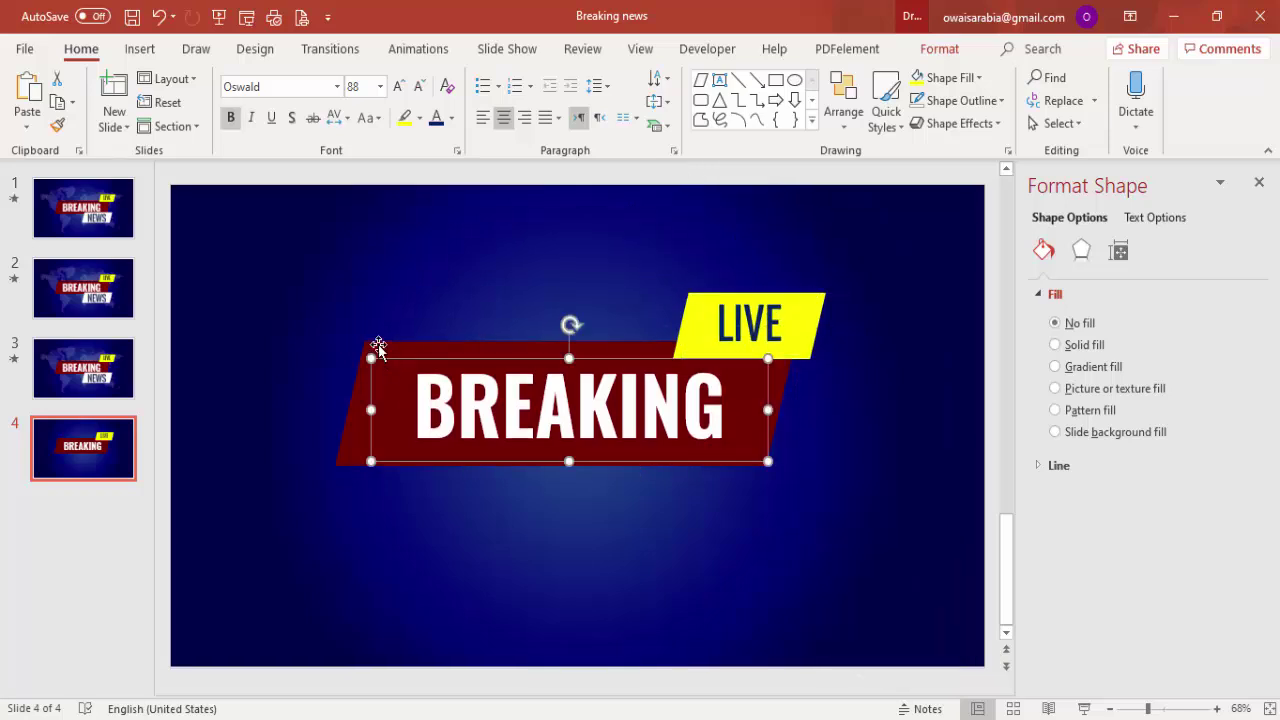
left_click(378, 344)
left_click_drag(378, 344, 390, 496)
left_click_drag(346, 555, 555, 550)
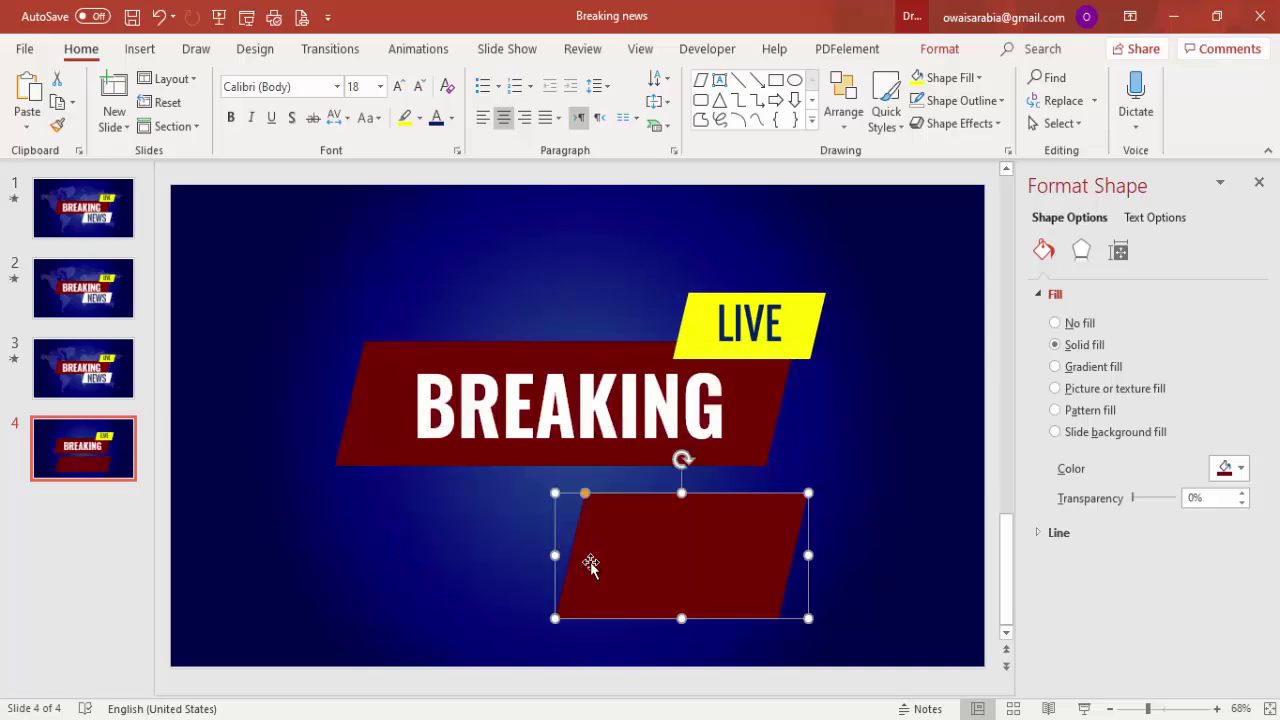
left_click_drag(682, 618, 731, 523)
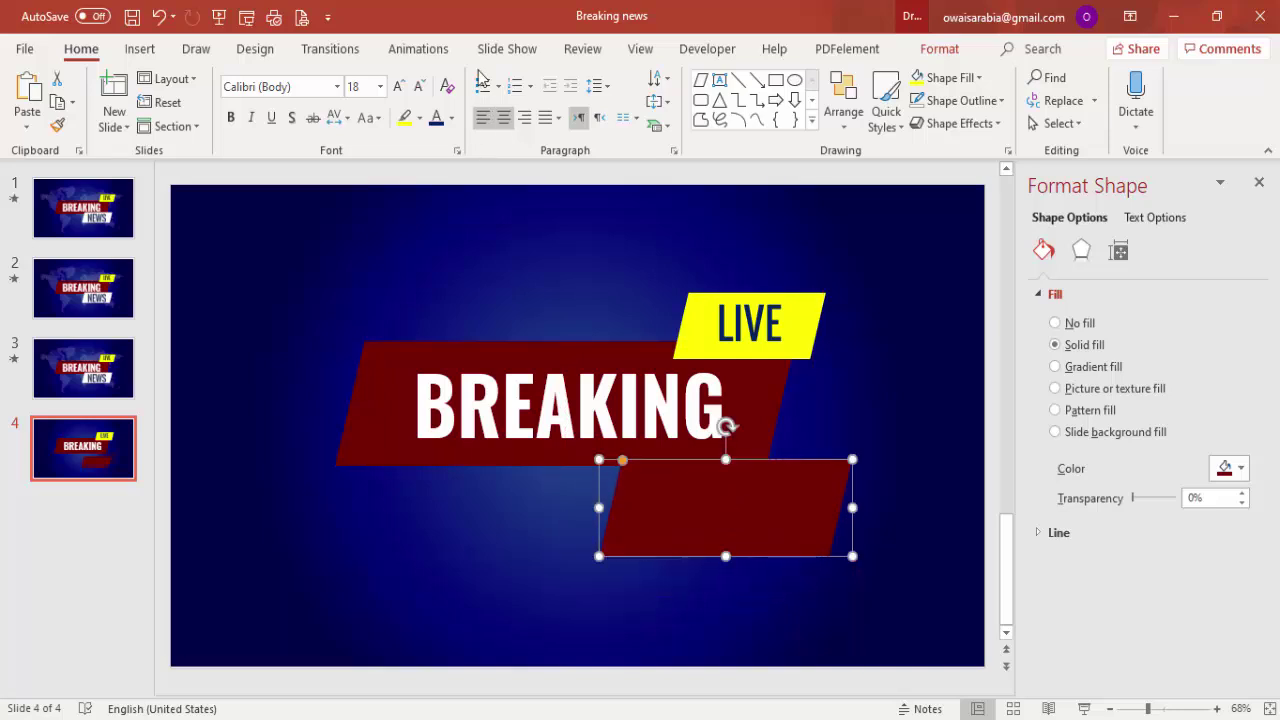
Fill the small copied parallelogram with white and shift it to slightly overlap the red banner's lower-right corner
left_click(908, 52)
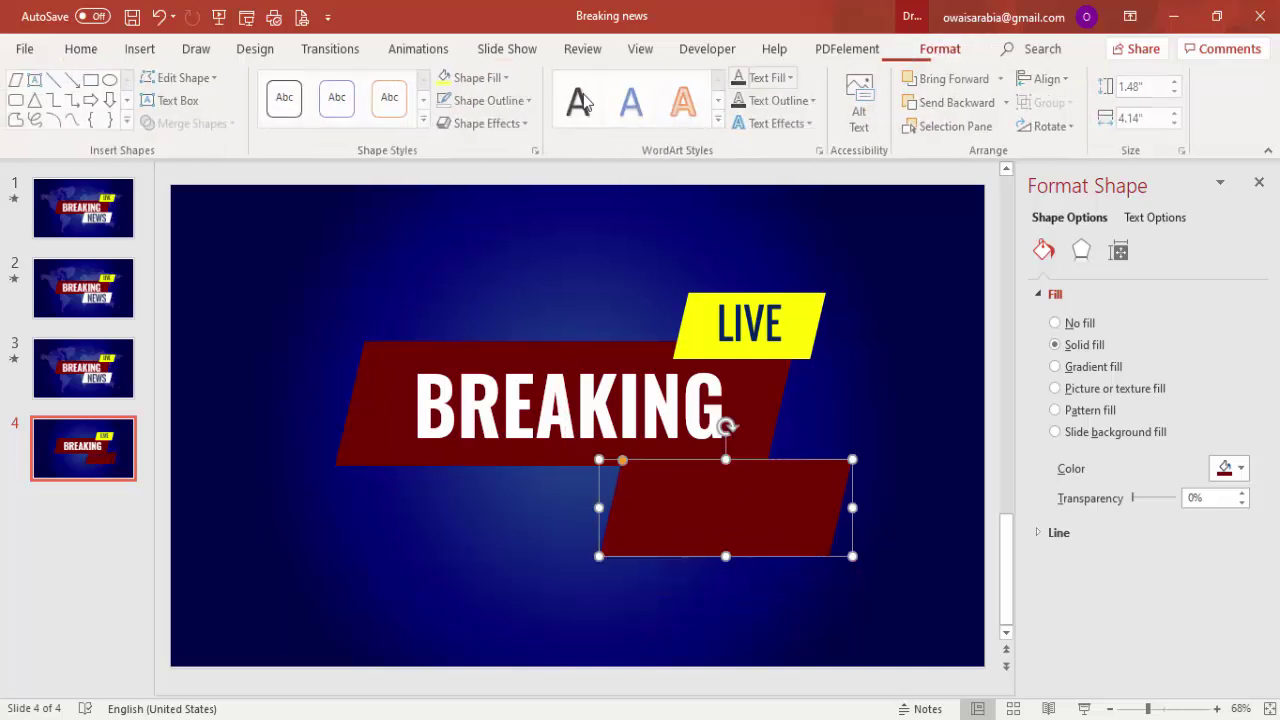
left_click(493, 80)
left_click(453, 124)
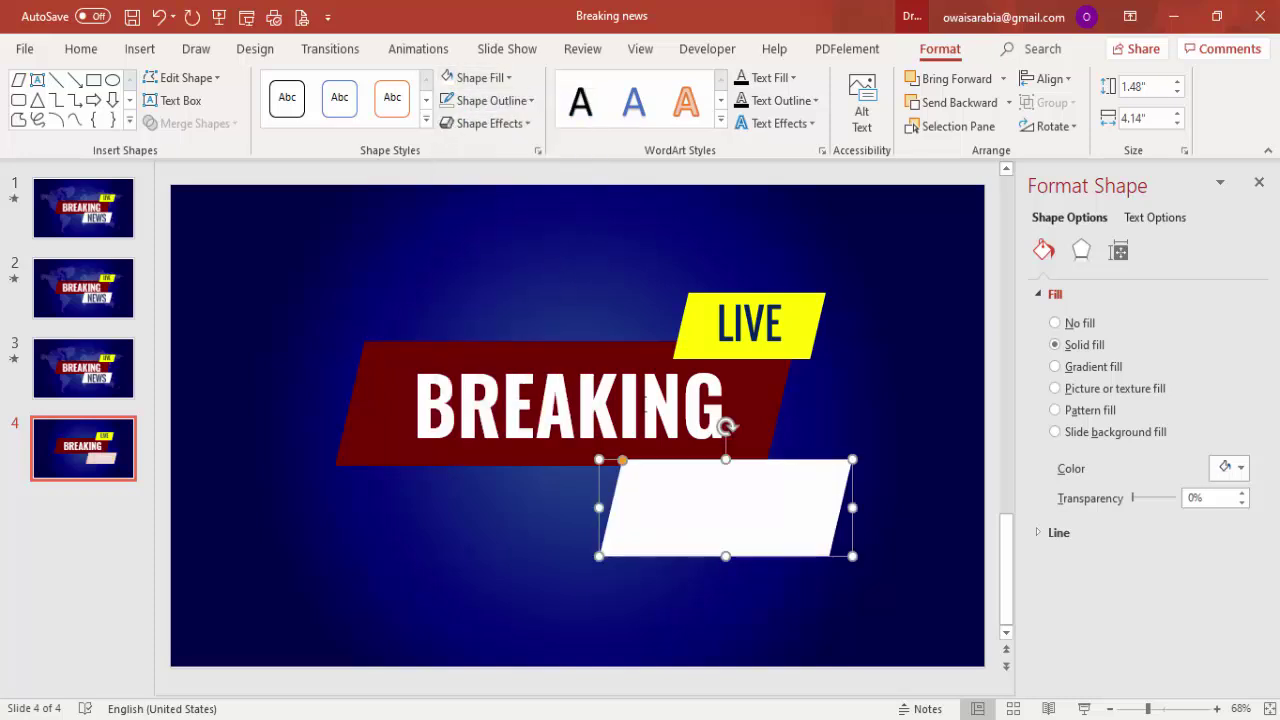
left_click_drag(717, 507, 708, 494)
Duplicate the BREAKING text box below the red banner and replace the copy's text with NEWS
left_click(576, 405)
key("Left")
key("Left")
left_click(521, 361)
left_click_drag(521, 361, 360, 602)
left_click_drag(368, 550, 1209, 634)
key("BackSpace")
key("BackSpace")
type("NEWS")
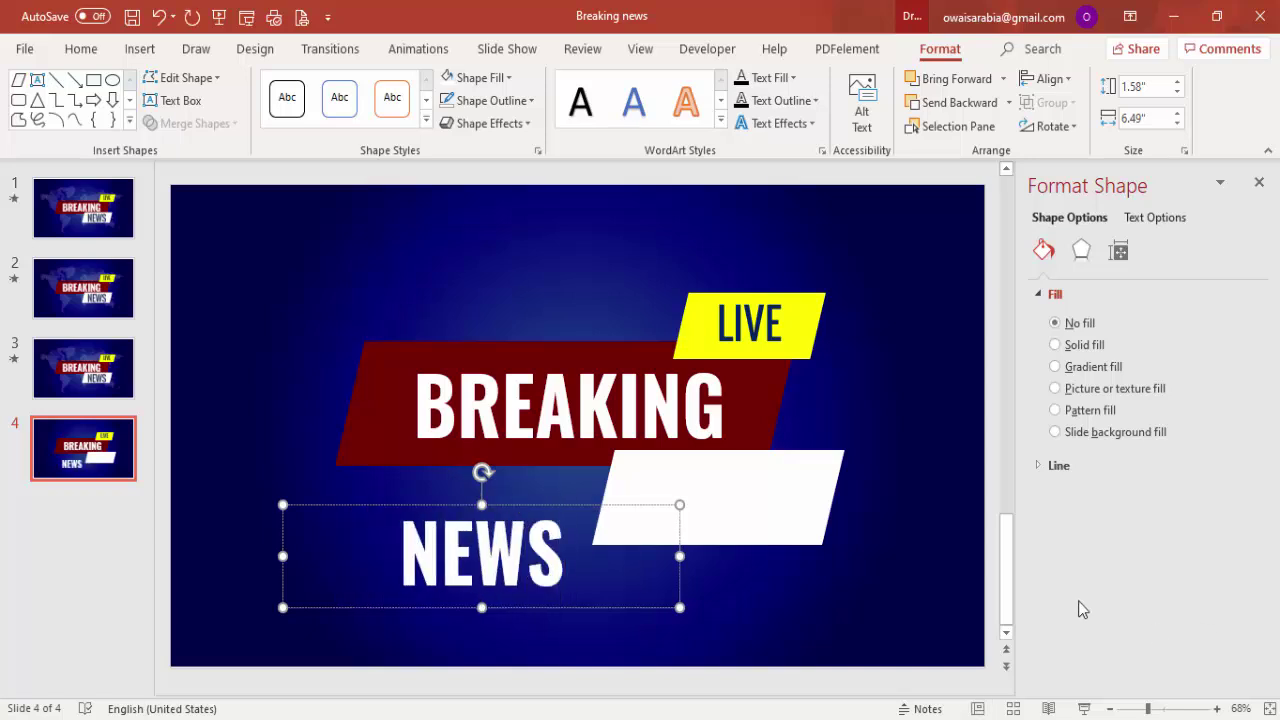
Remove bold from the NEWS text, reduce it to 72 pt and narrow its text box to fit the word
left_click(352, 506)
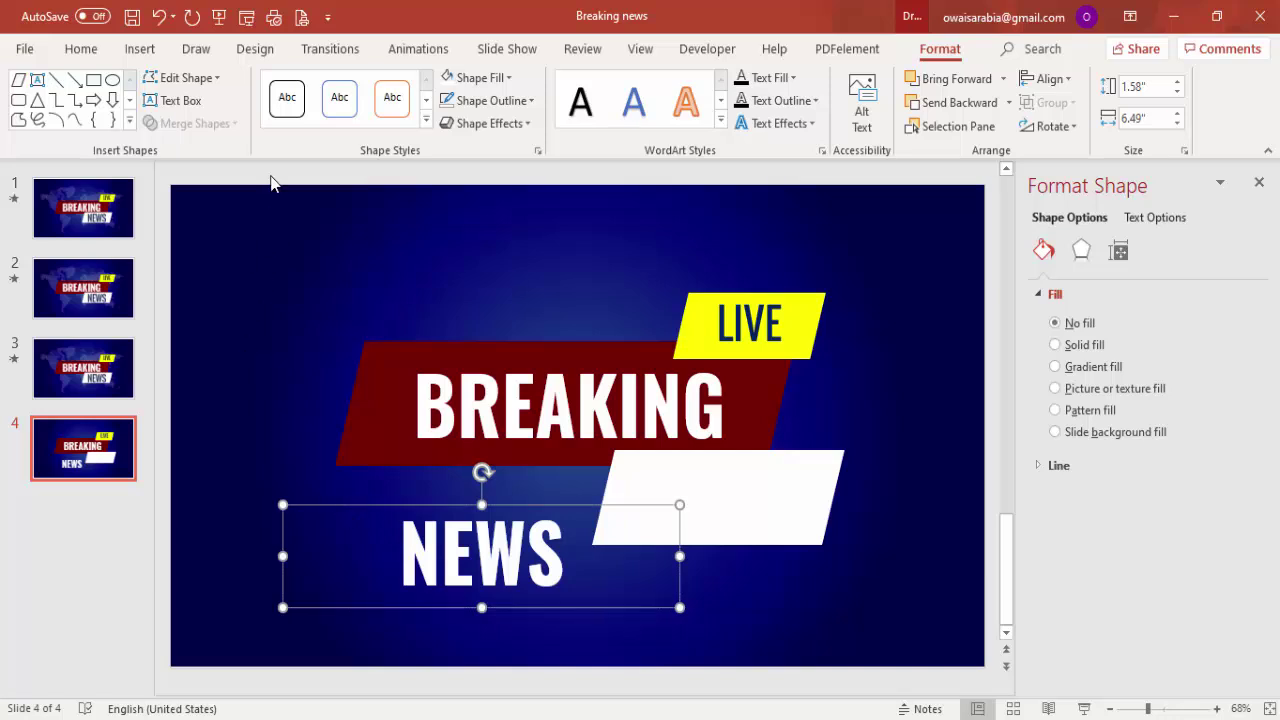
left_click(81, 48)
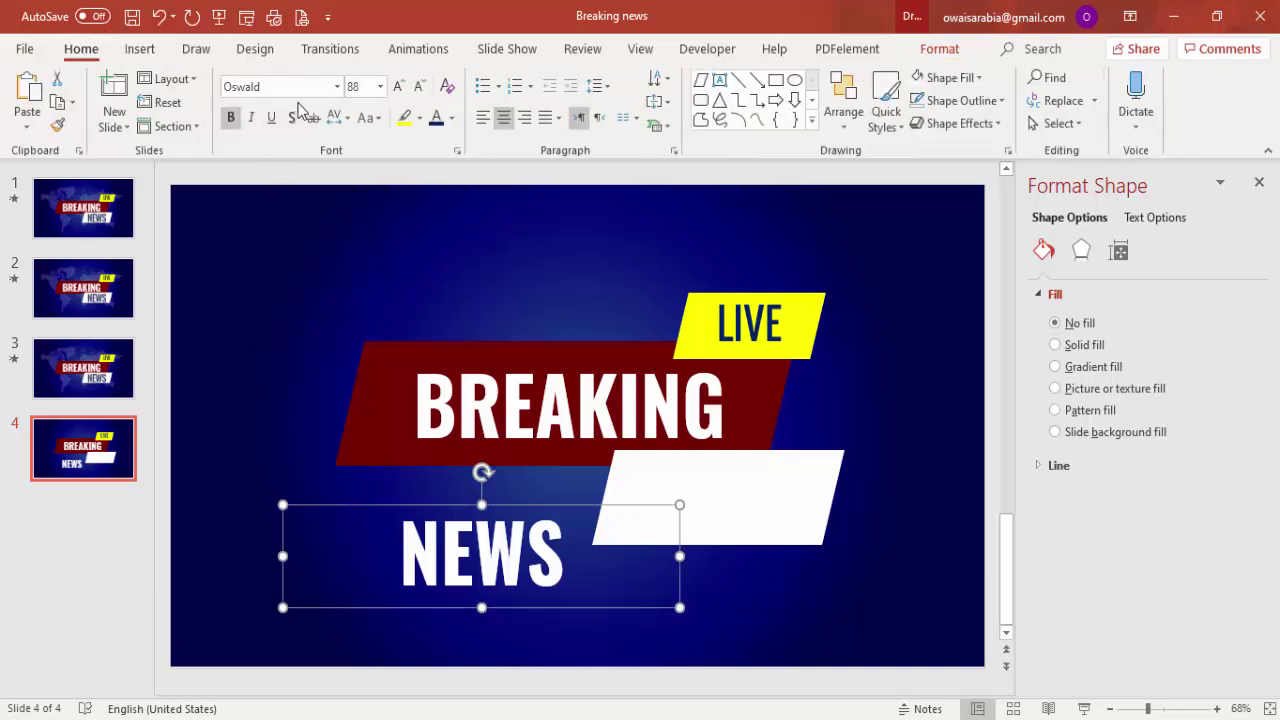
left_click(233, 116)
left_click(419, 86)
left_click(419, 86)
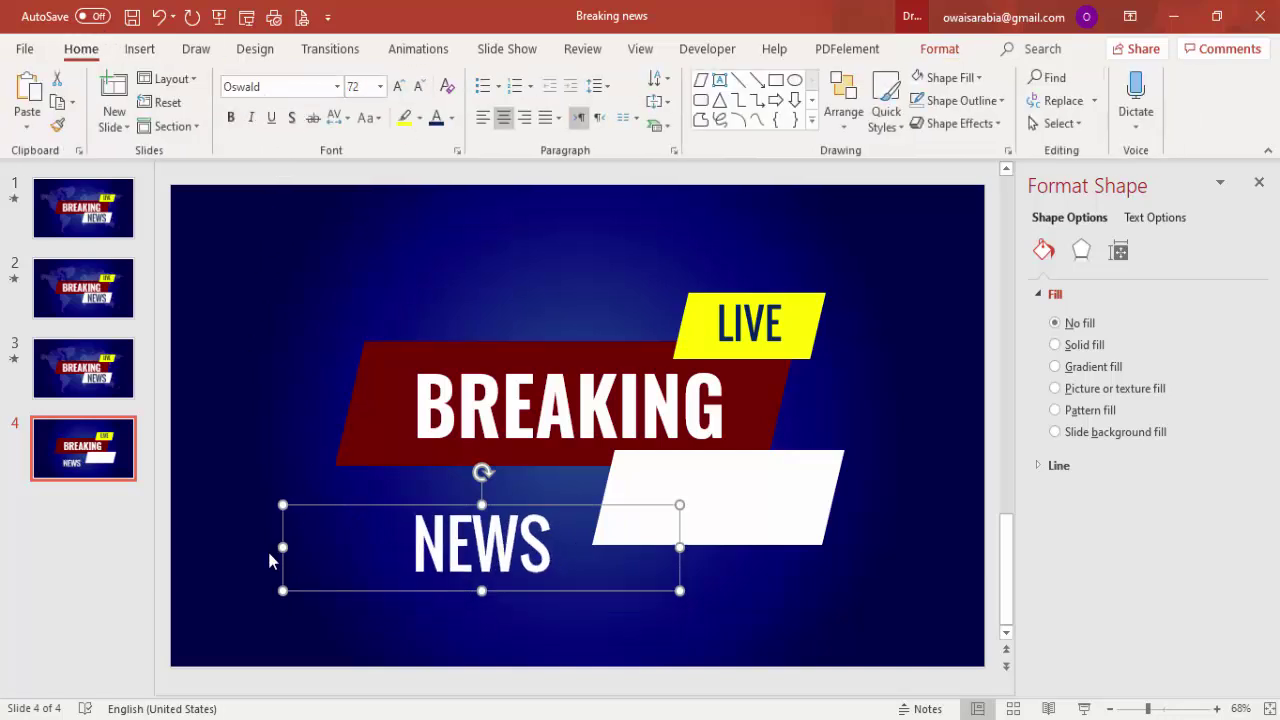
left_click_drag(283, 546, 463, 546)
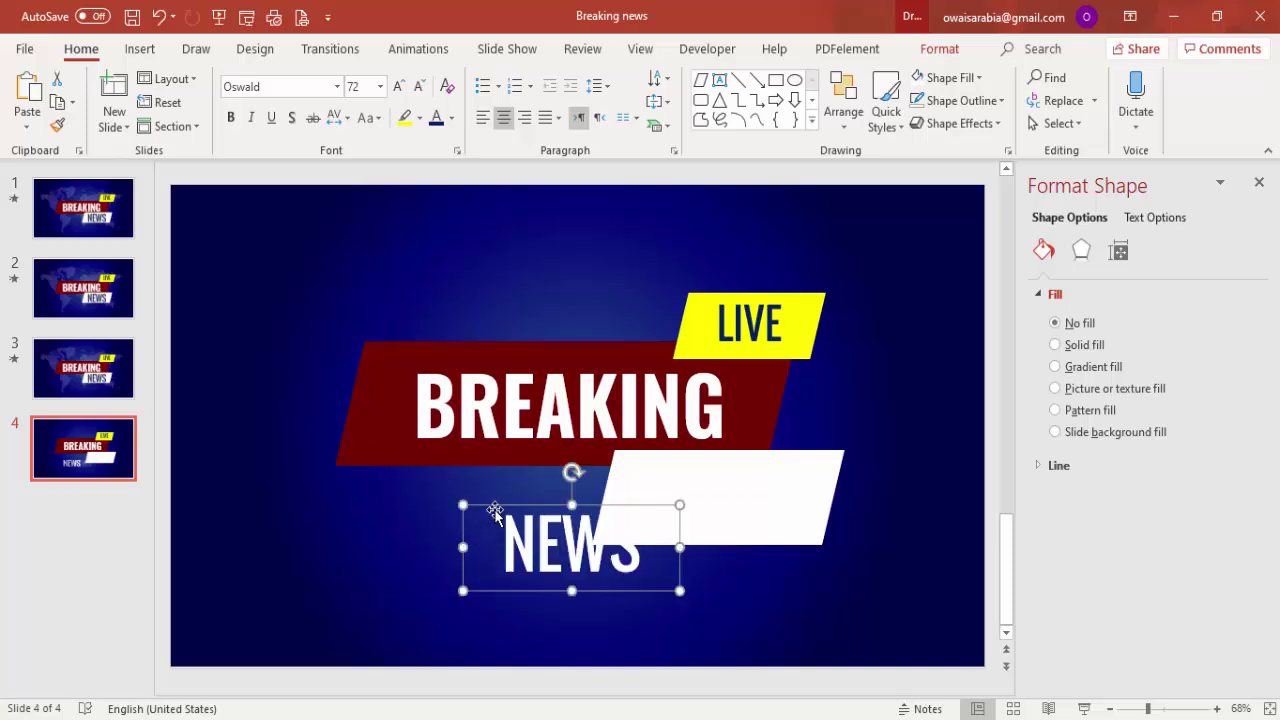
Colour the NEWS text dark navy blue and place it on the white parallelogram
left_click(451, 117)
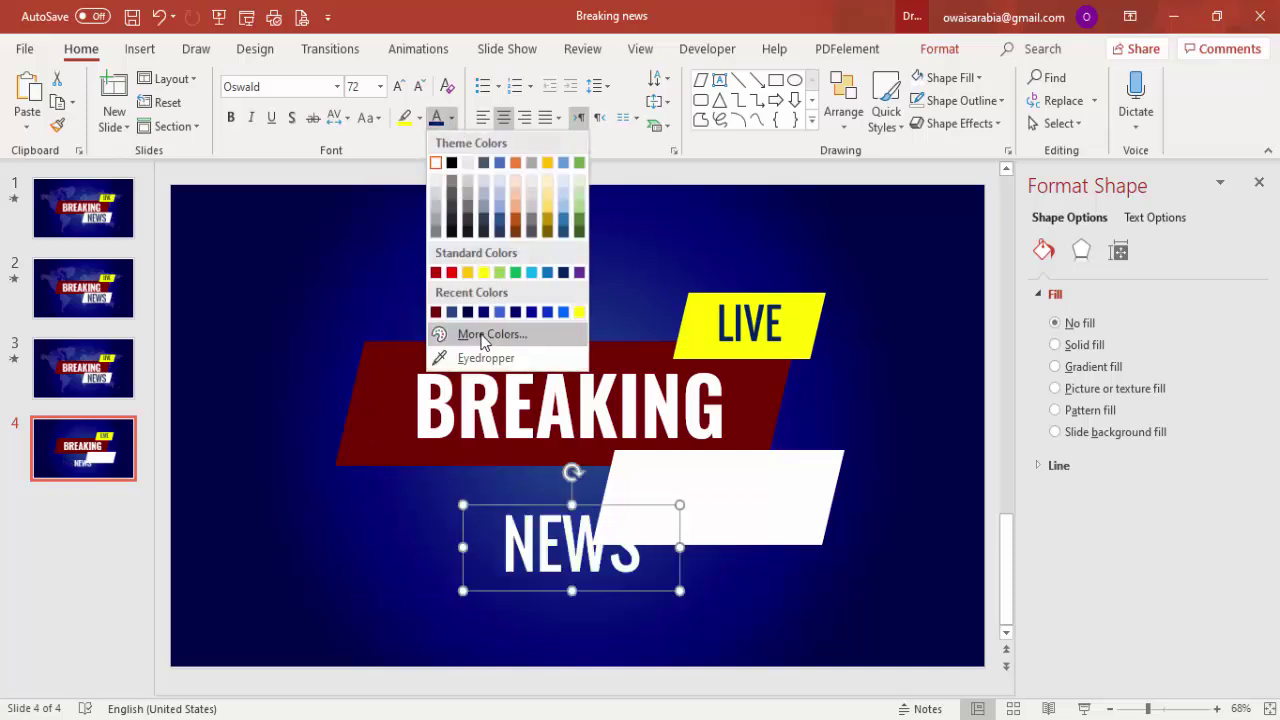
left_click(451, 311)
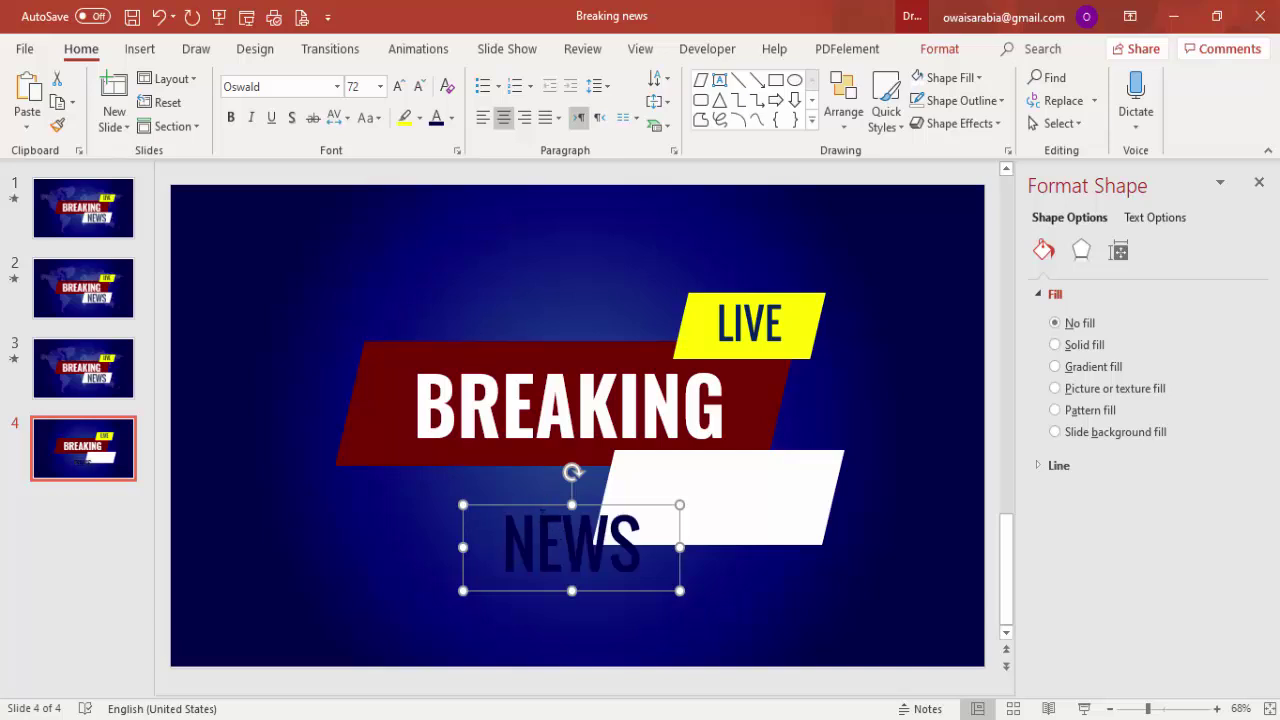
left_click_drag(536, 511, 693, 465)
left_click(335, 287)
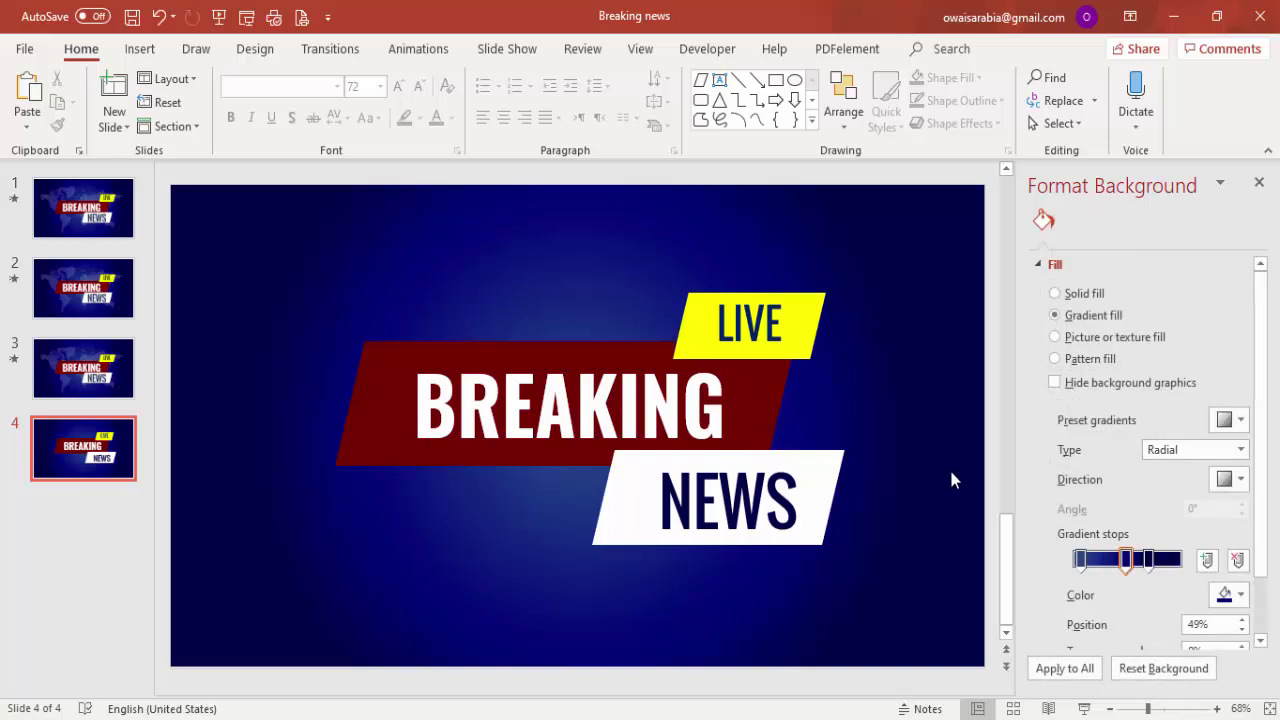
Paste the semi-transparent world map onto the slide and centre it
key("alt+a")
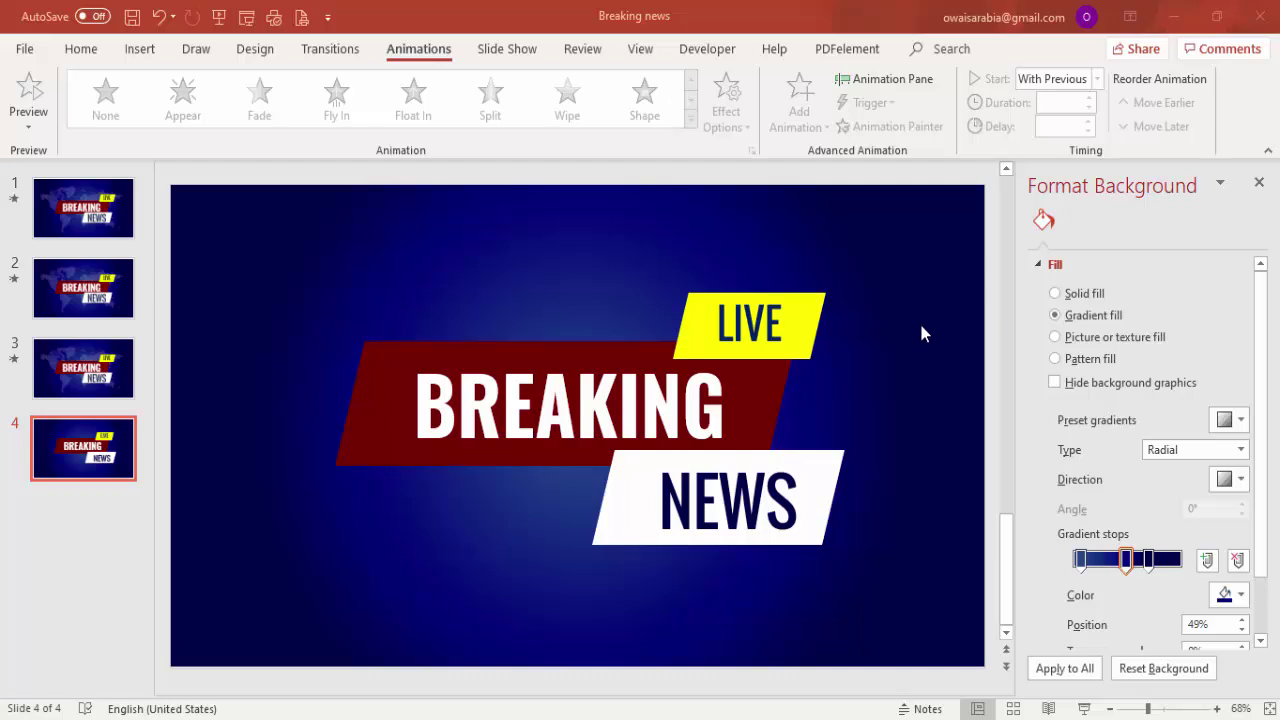
key("ctrl+v")
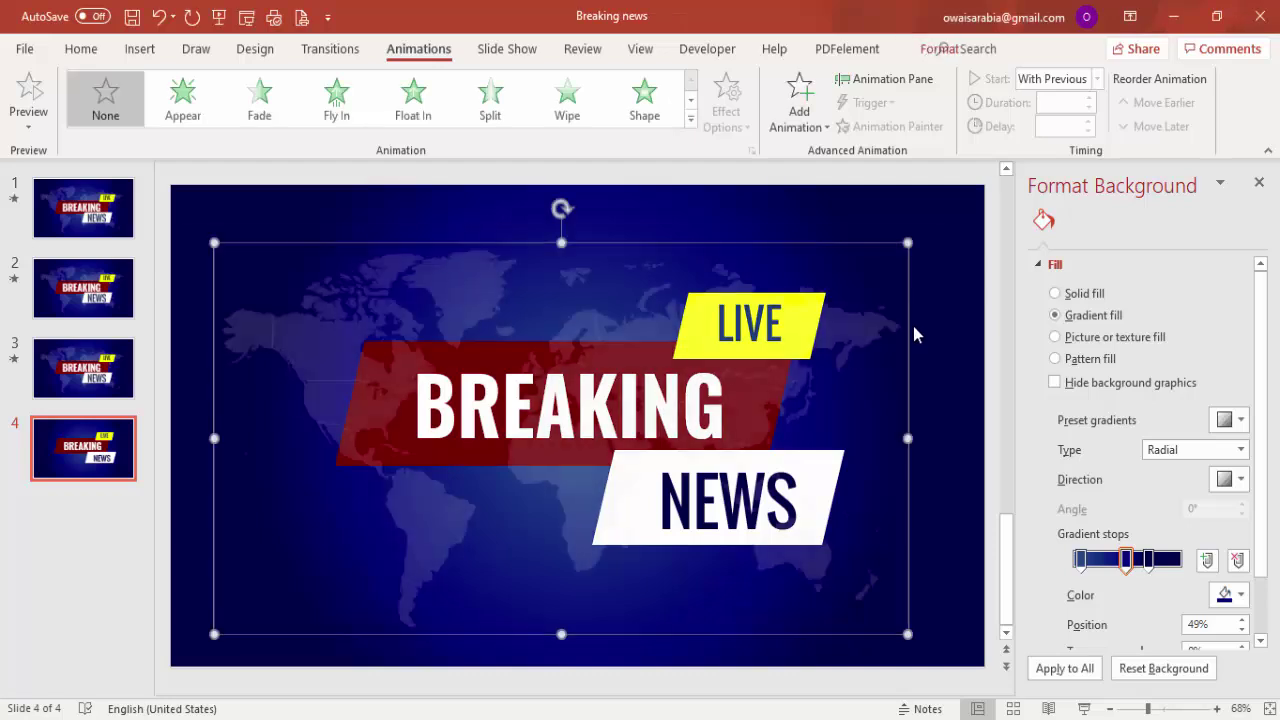
left_click_drag(829, 250, 845, 245)
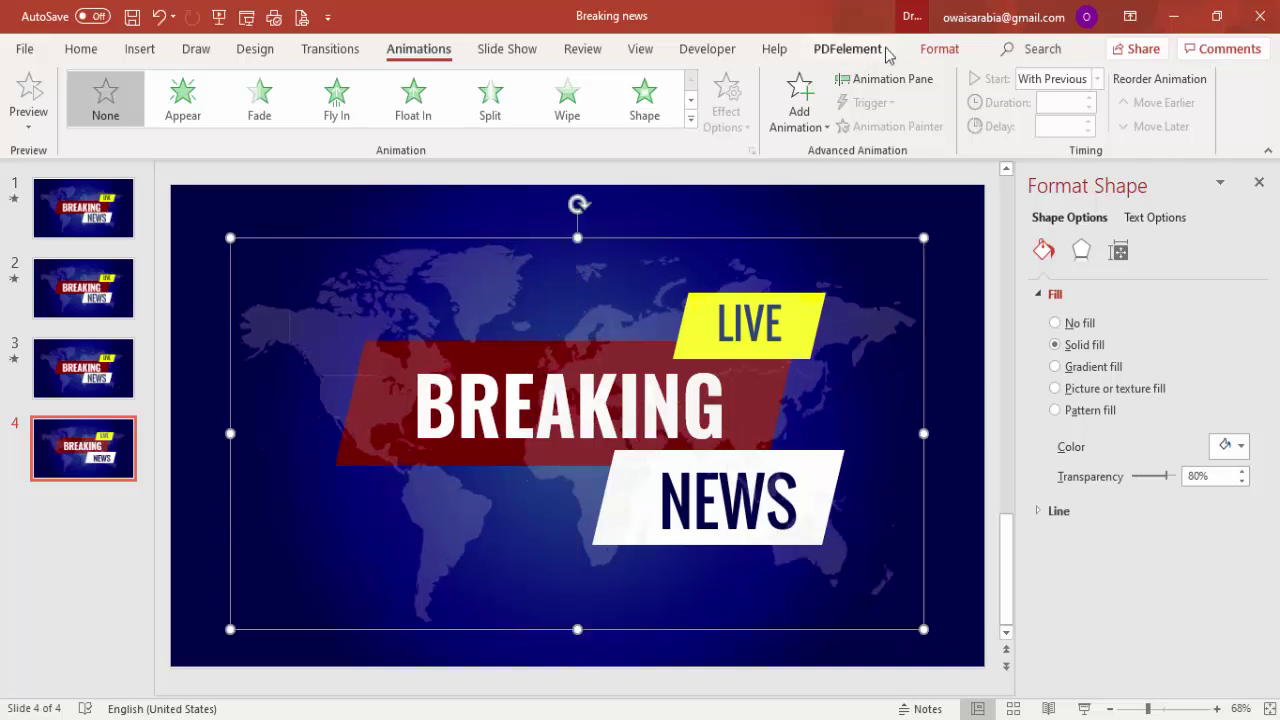
Send the world map to the back, behind all banners and text
left_click(938, 49)
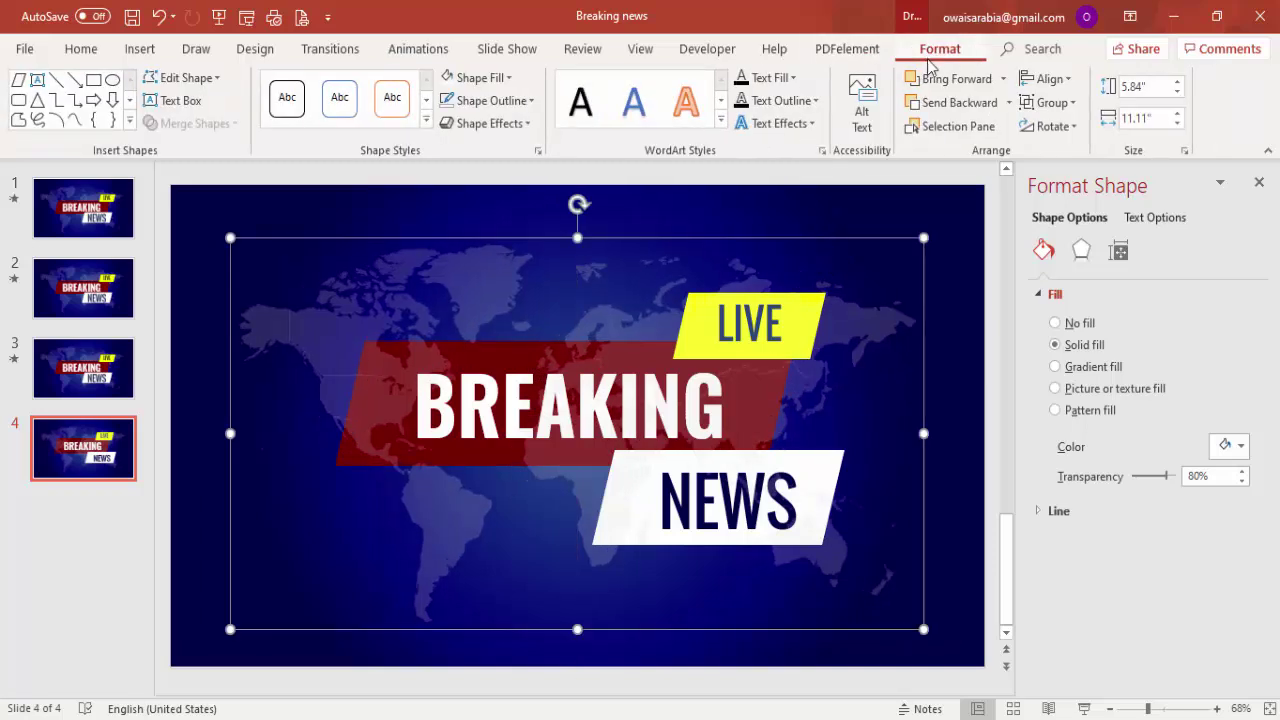
left_click(1008, 102)
left_click(990, 150)
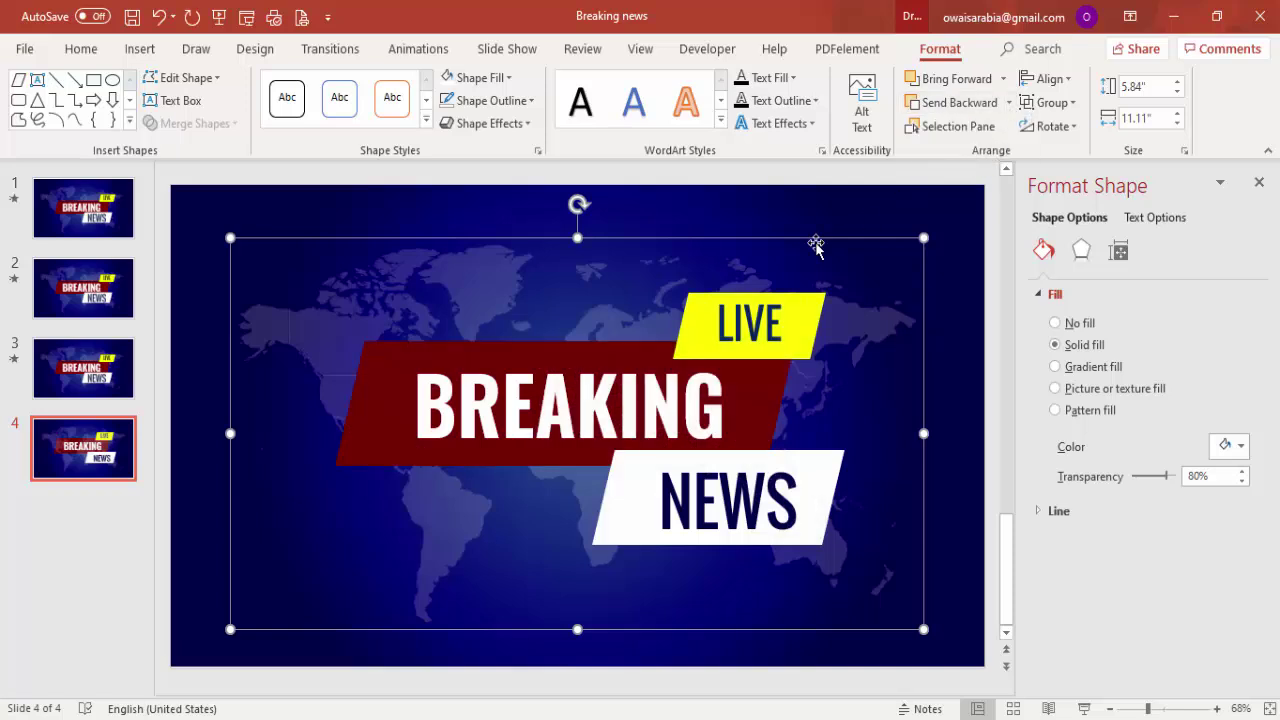
left_click(737, 218)
Nudge the world map slightly upward on the slide
left_click(475, 290)
key("Up")
key("Up")
key("Up")
key("Up")
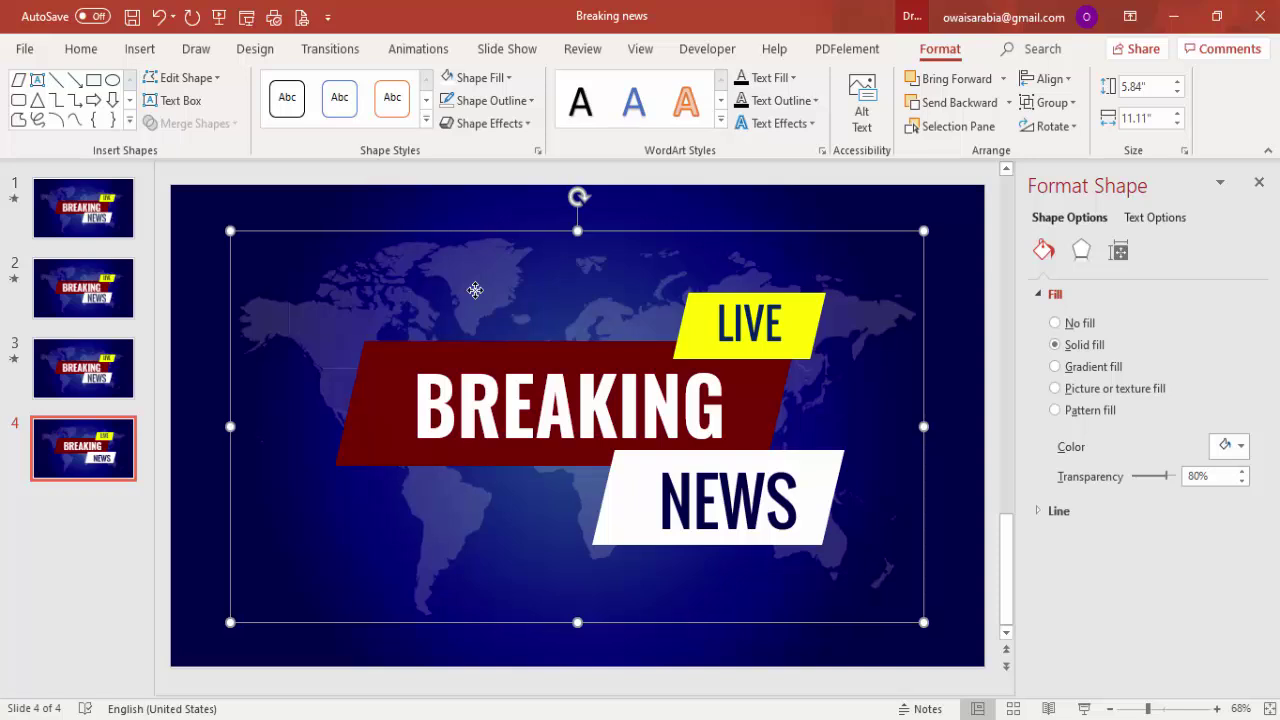
left_click(886, 186)
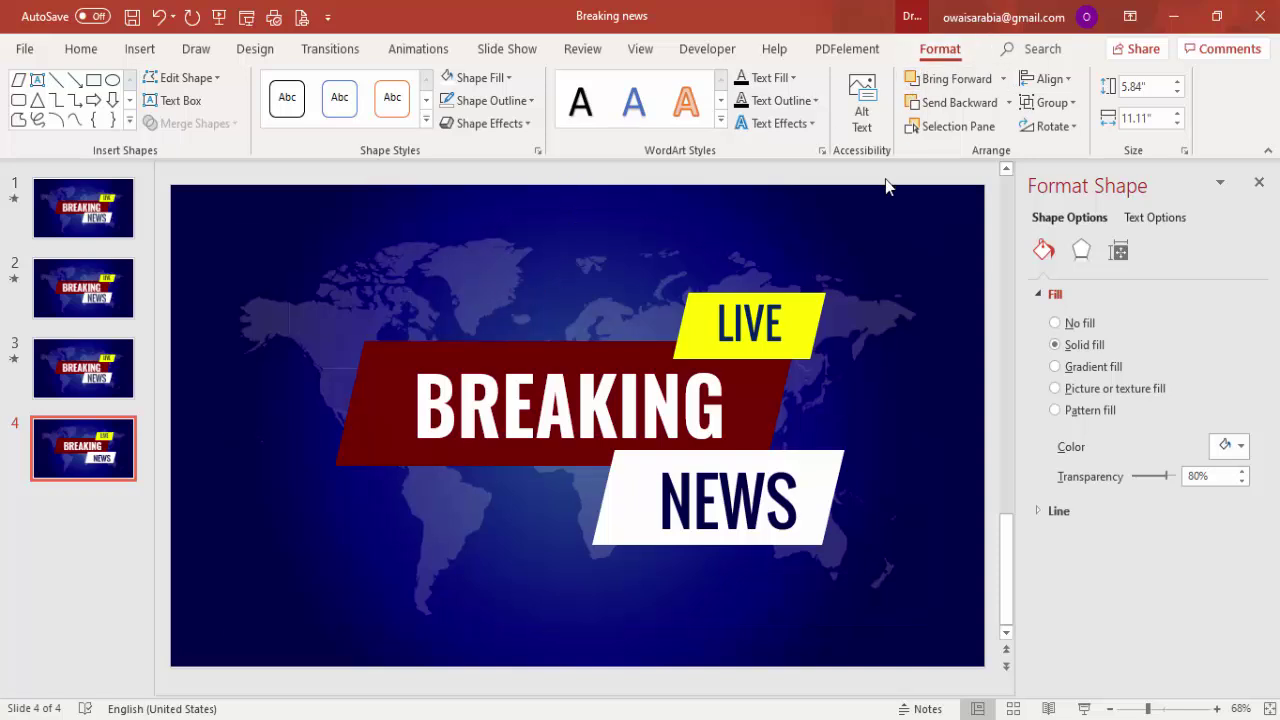
Close the shape formatting pane and display the Animation Pane
left_click(1259, 182)
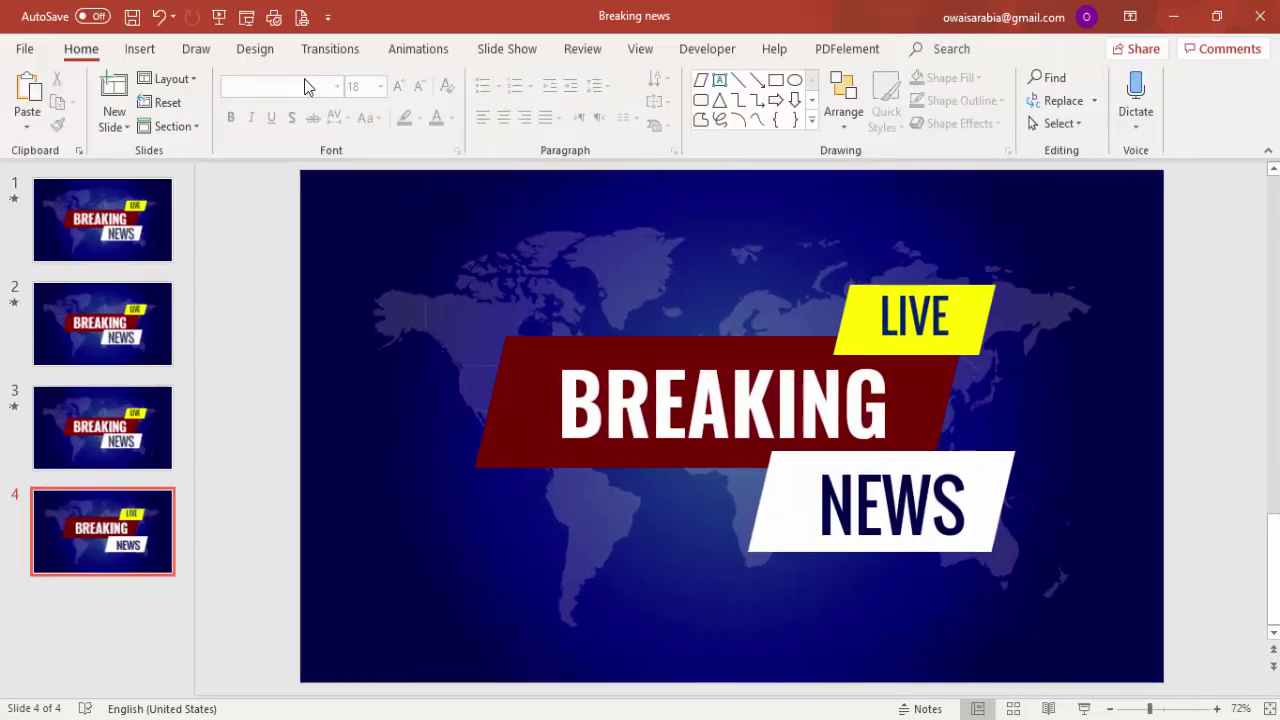
left_click(417, 57)
left_click(904, 80)
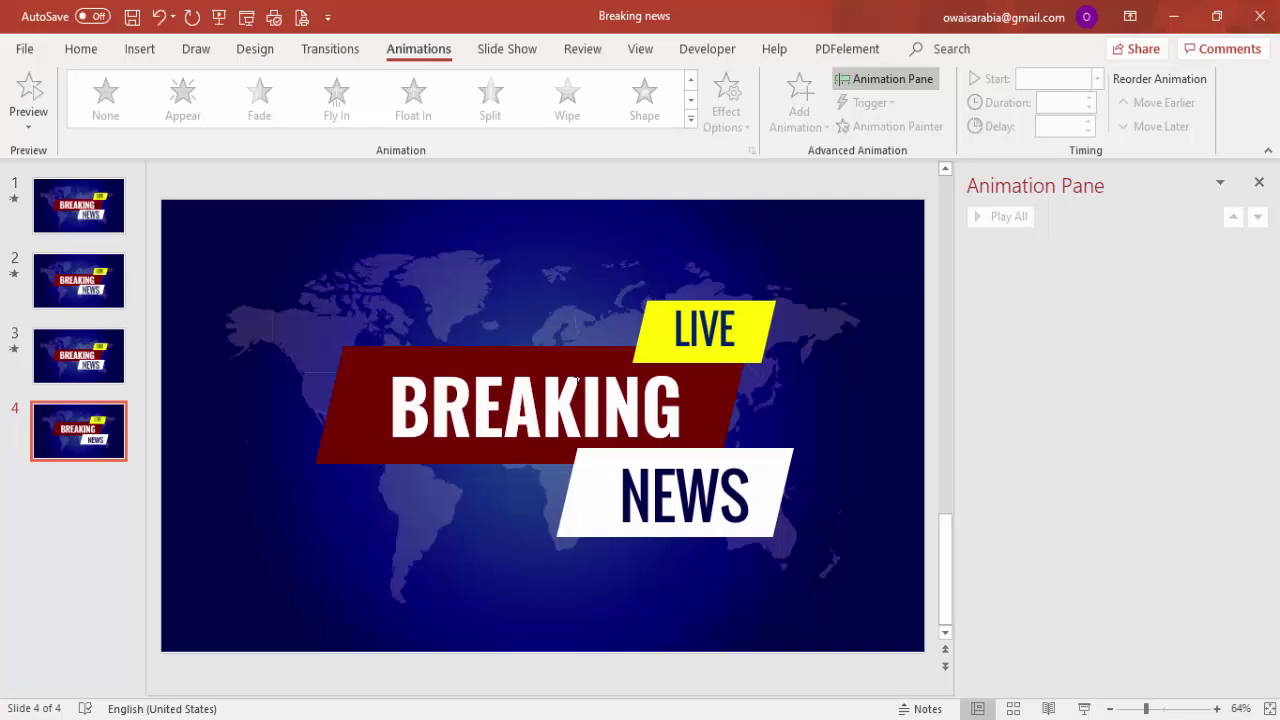
Group the LIVE text with its yellow parallelogram
left_click(752, 313)
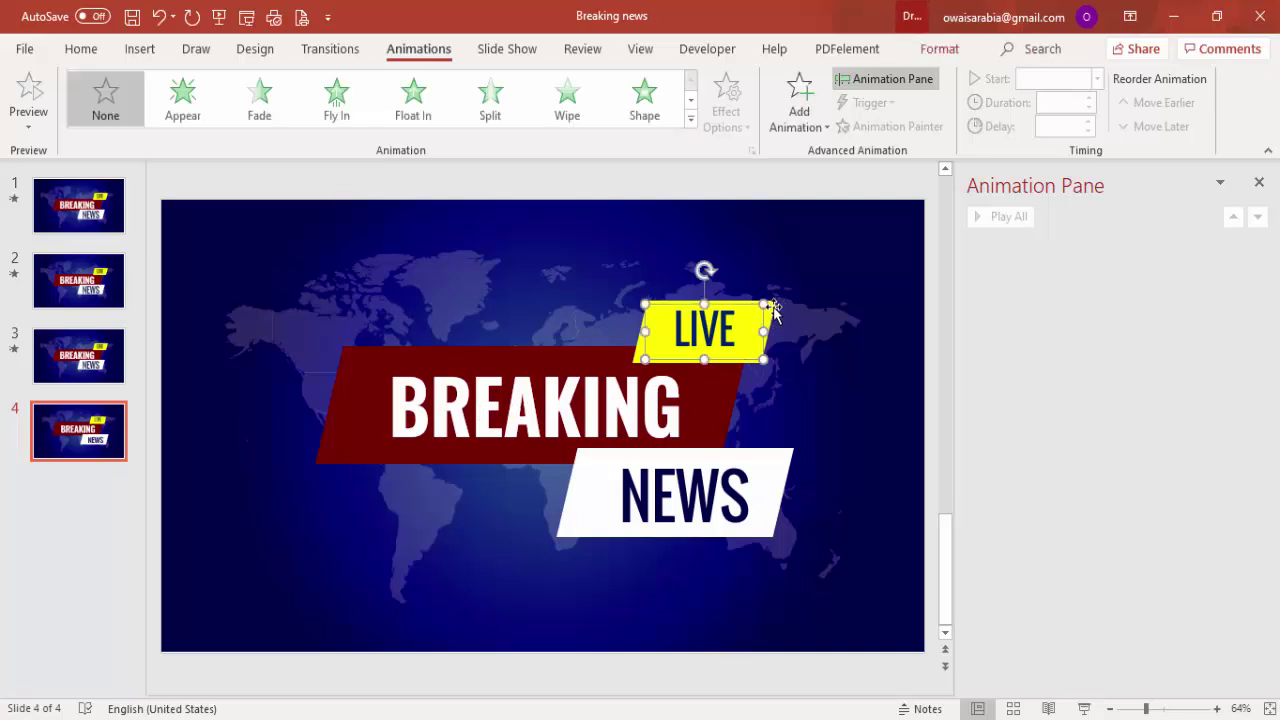
left_click(777, 312)
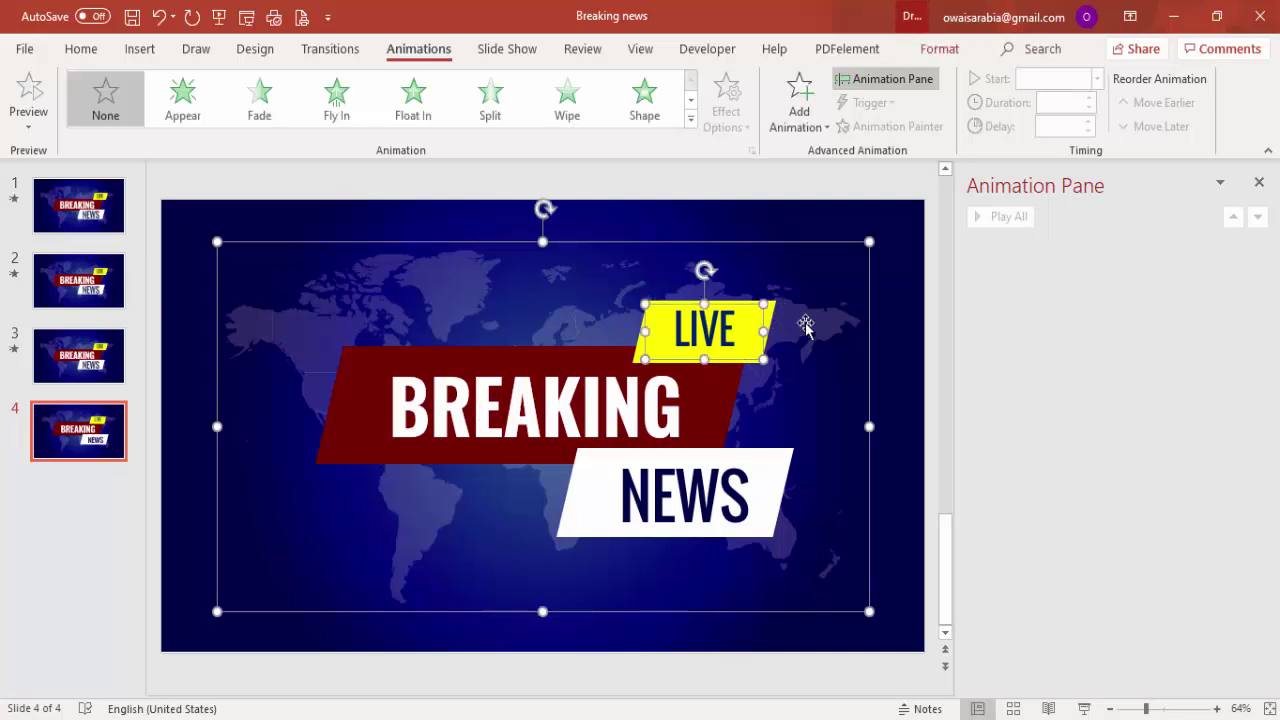
left_click(773, 313)
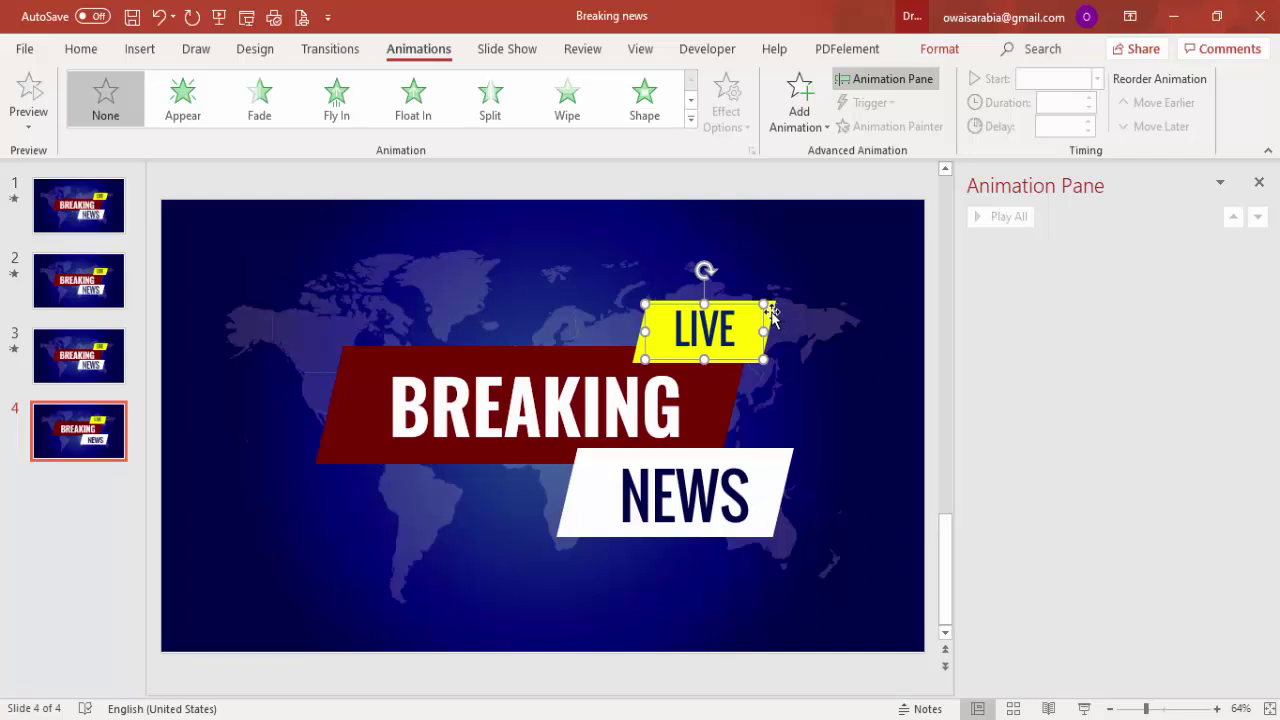
left_click(772, 318, "shift")
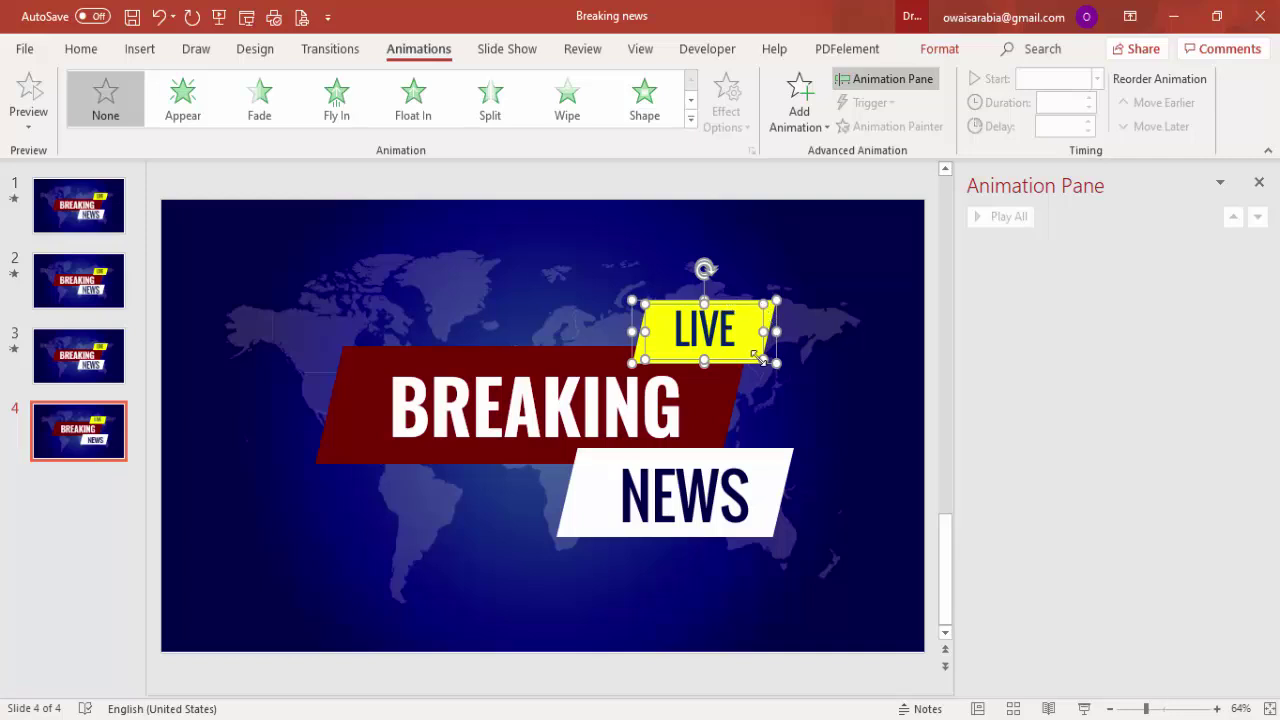
key("ctrl+g")
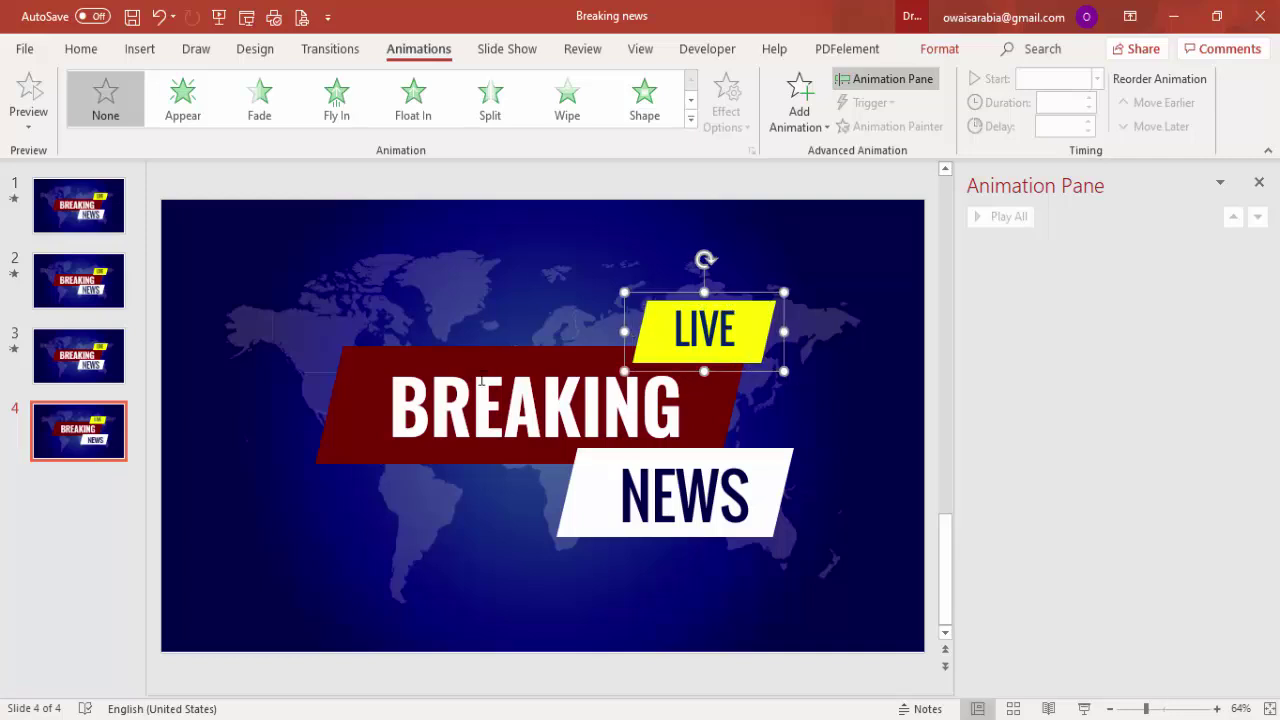
Group the BREAKING text with its red banner
left_click(368, 360)
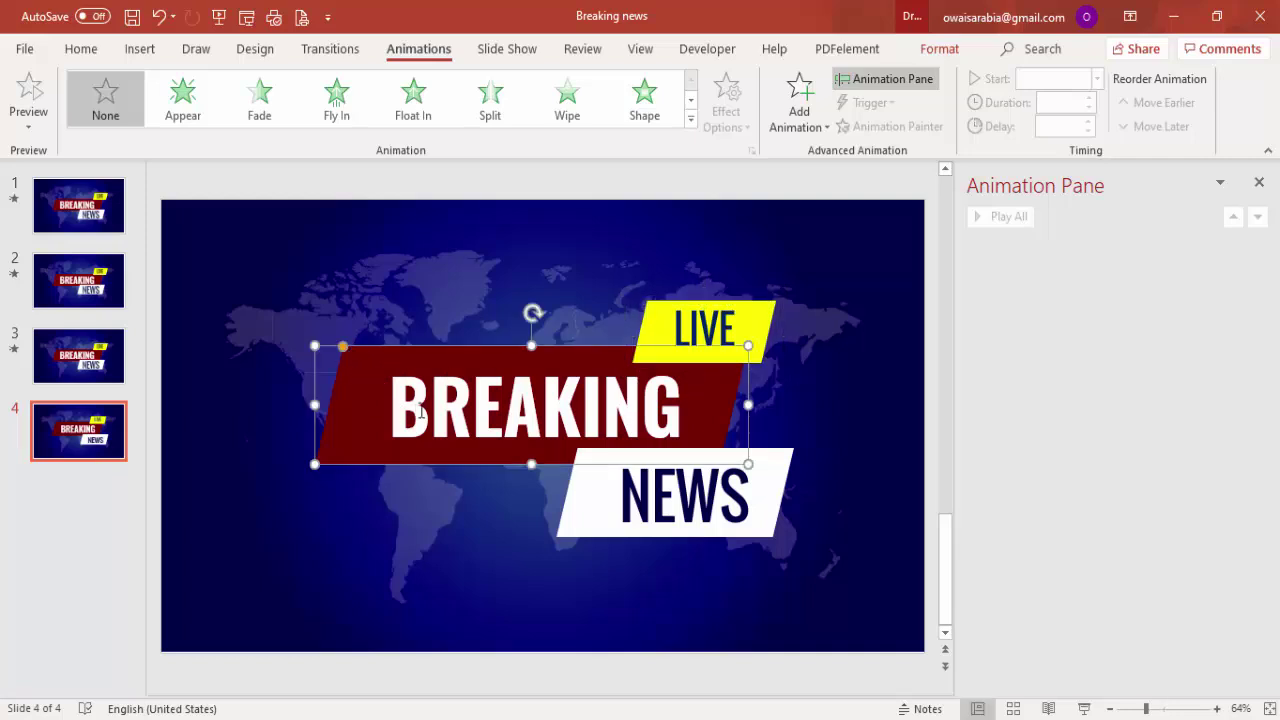
left_click(422, 412)
left_click(647, 428)
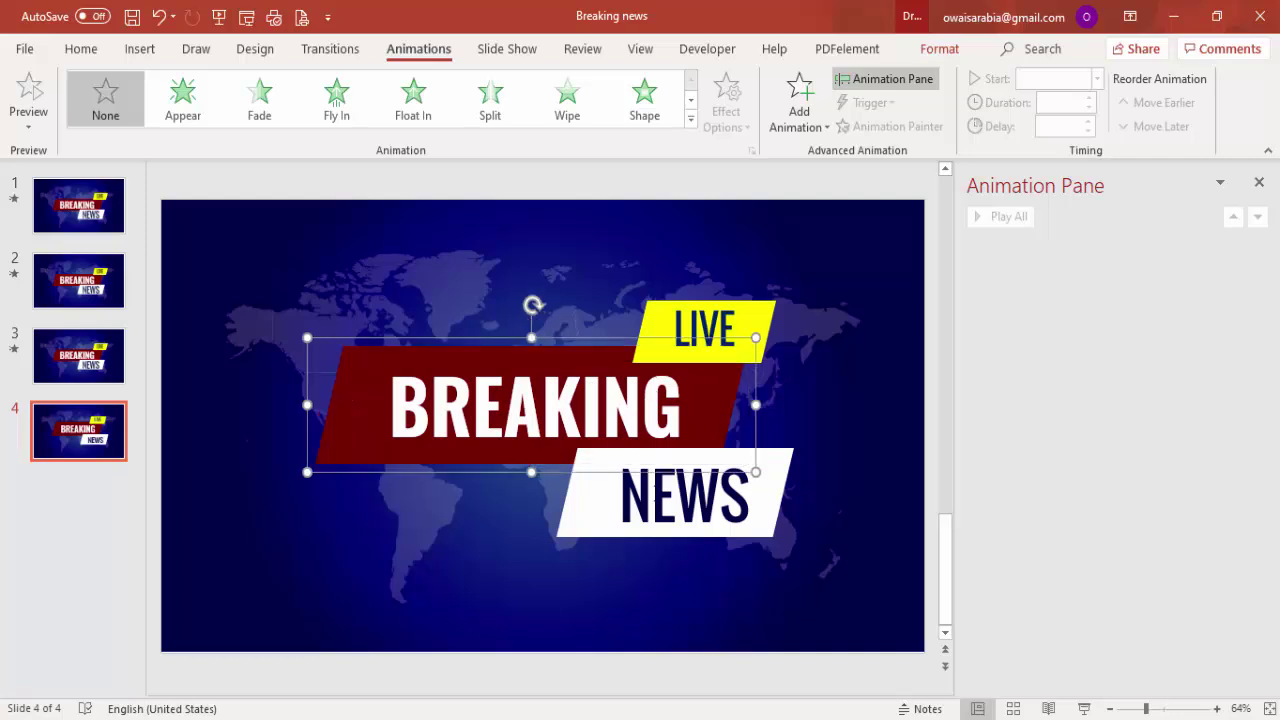
Group the NEWS text with its white parallelogram
left_click(610, 490)
left_click(566, 522, "shift")
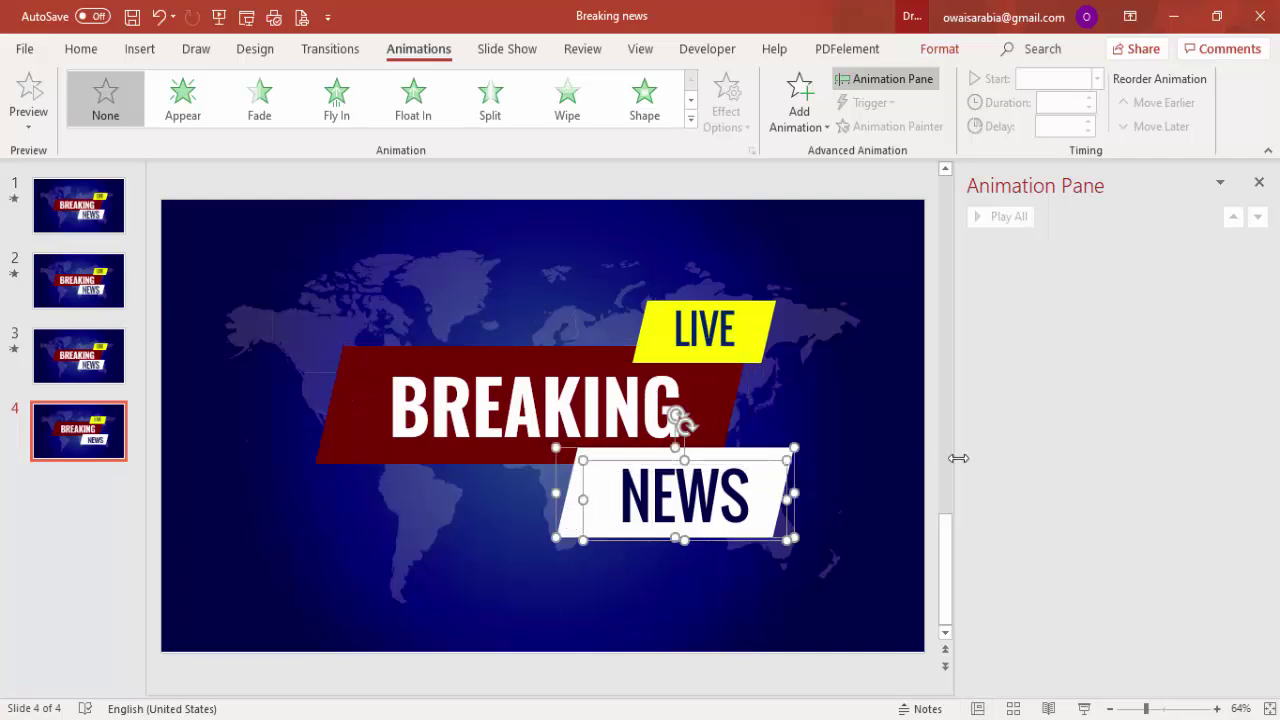
key("ctrl+g")
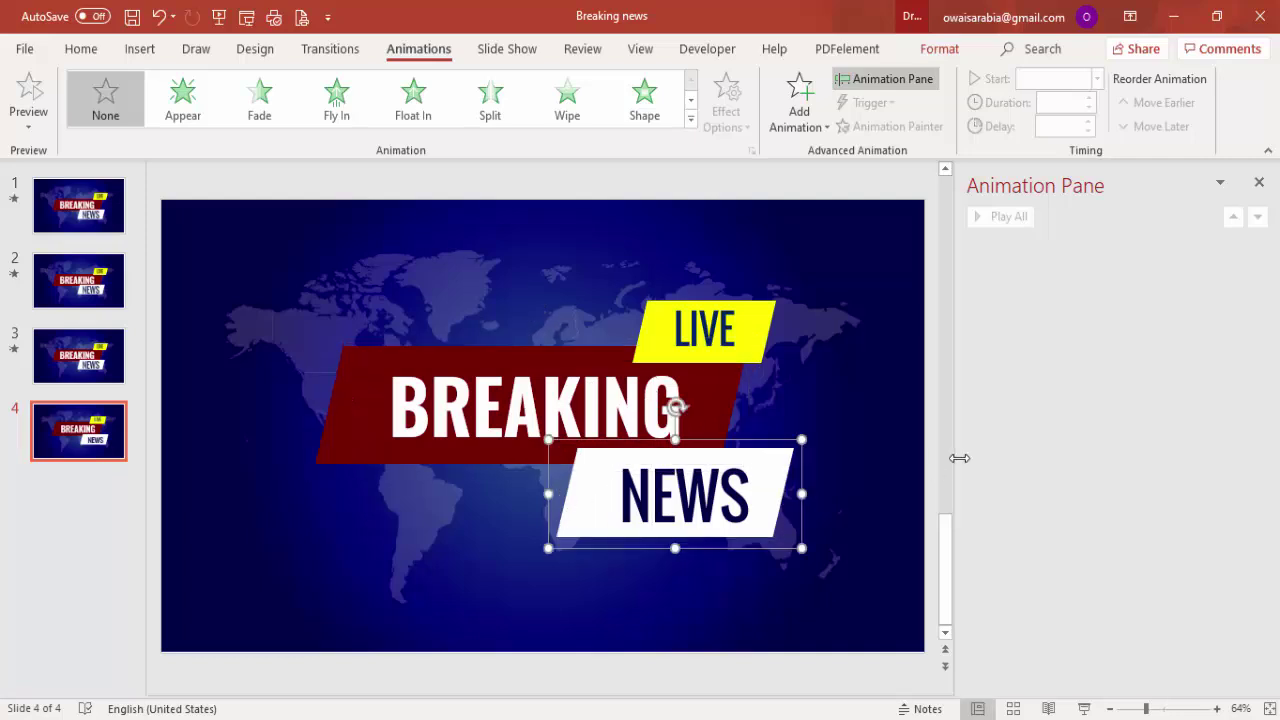
Apply the Fly In entrance animation to the LIVE group
left_click(732, 330)
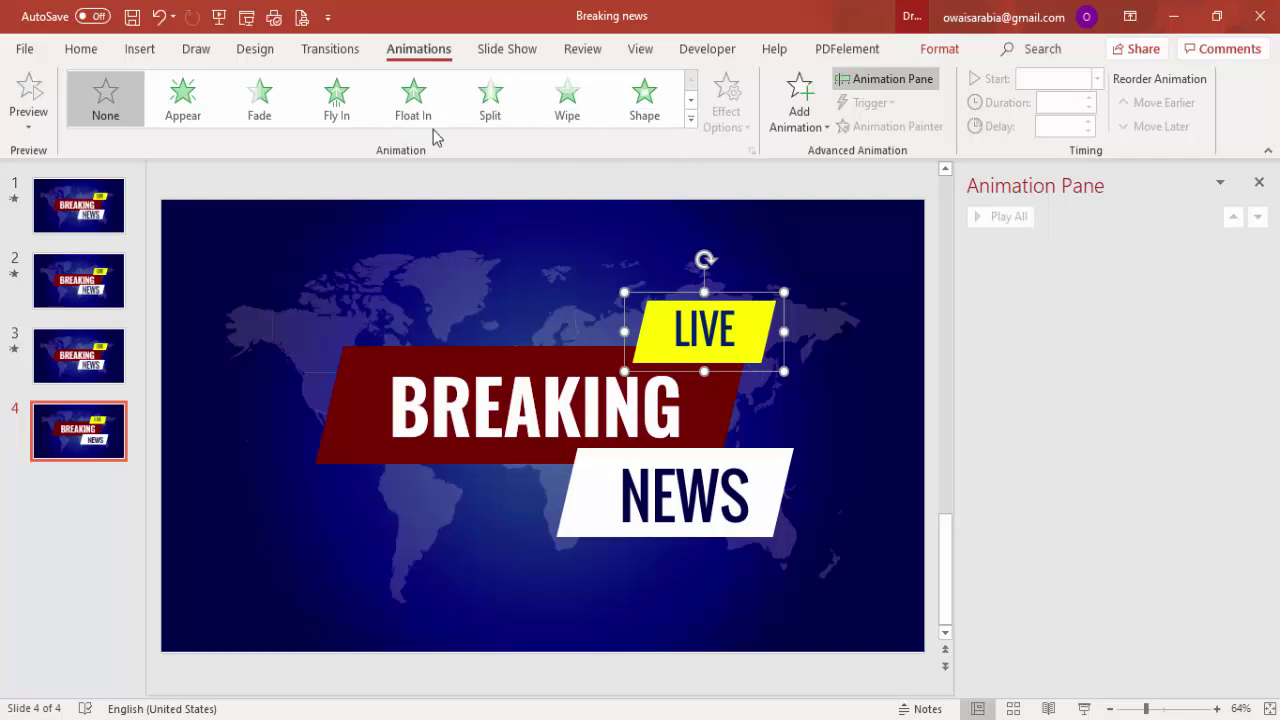
left_click(336, 110)
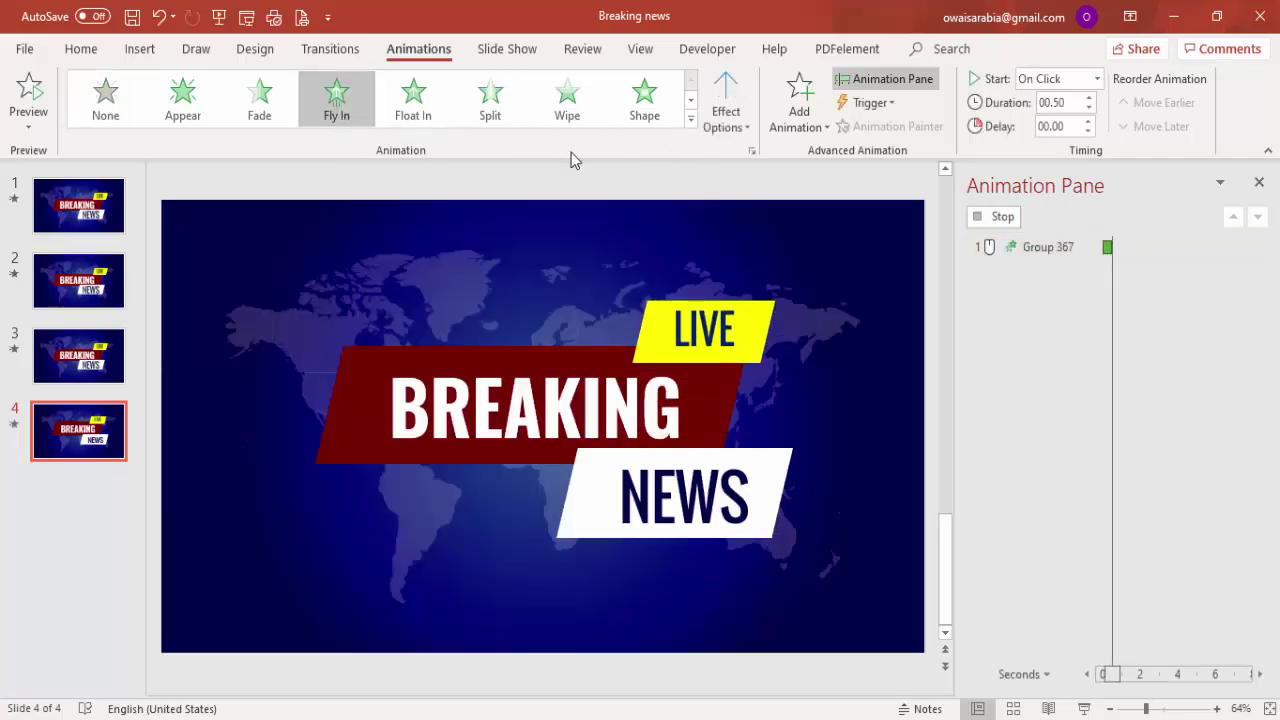
Make the LIVE group fly in from the left with a bounce end and a 0.5 seconds (Very Fast) duration
left_click(724, 112)
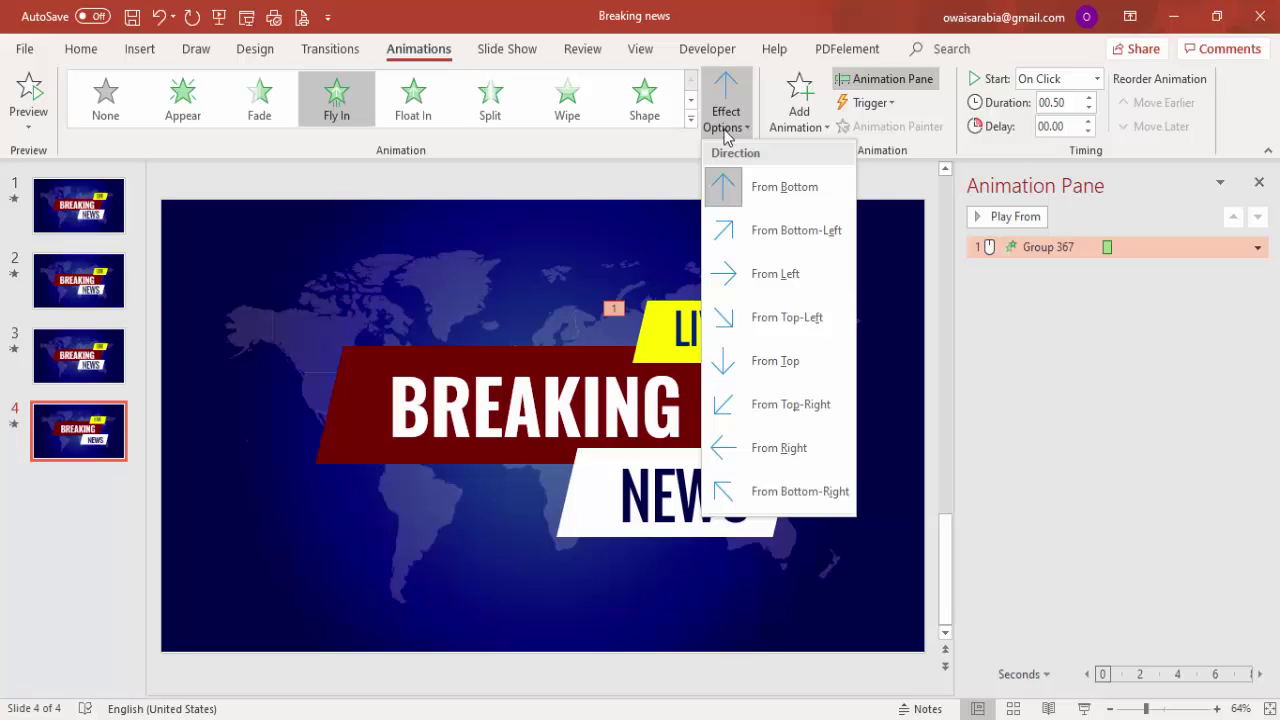
left_click(777, 266)
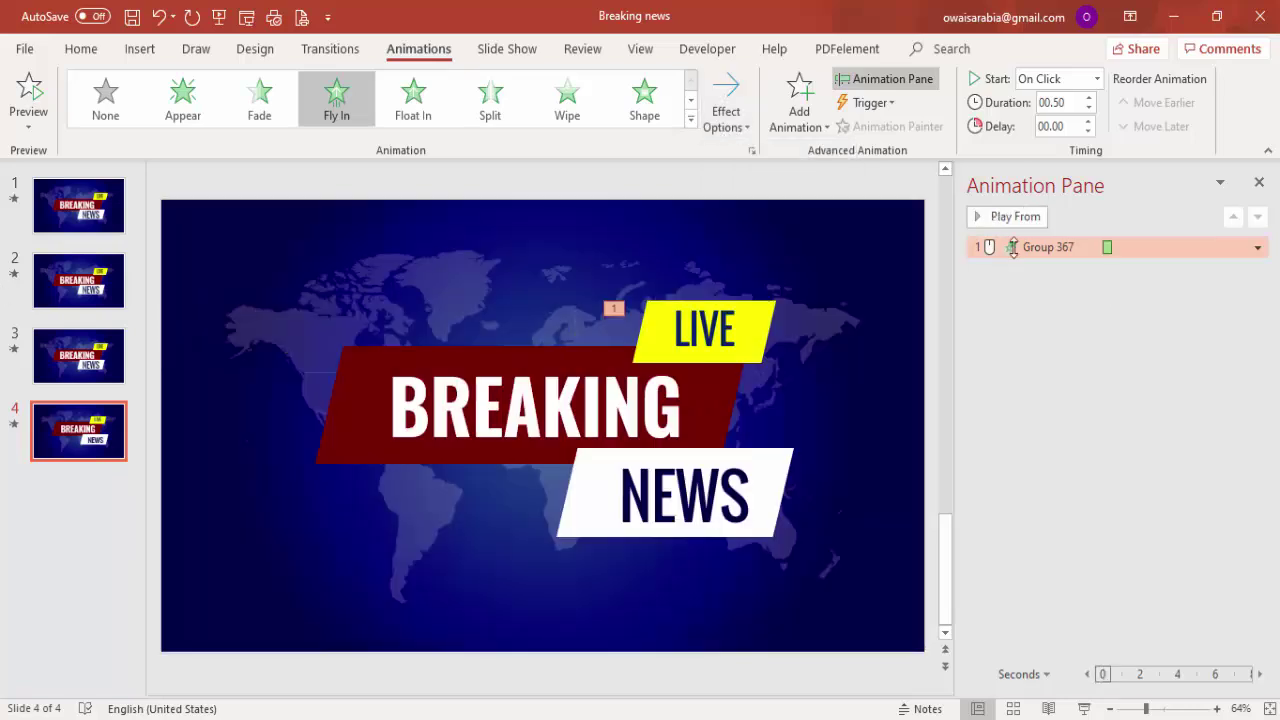
double_click(1030, 247)
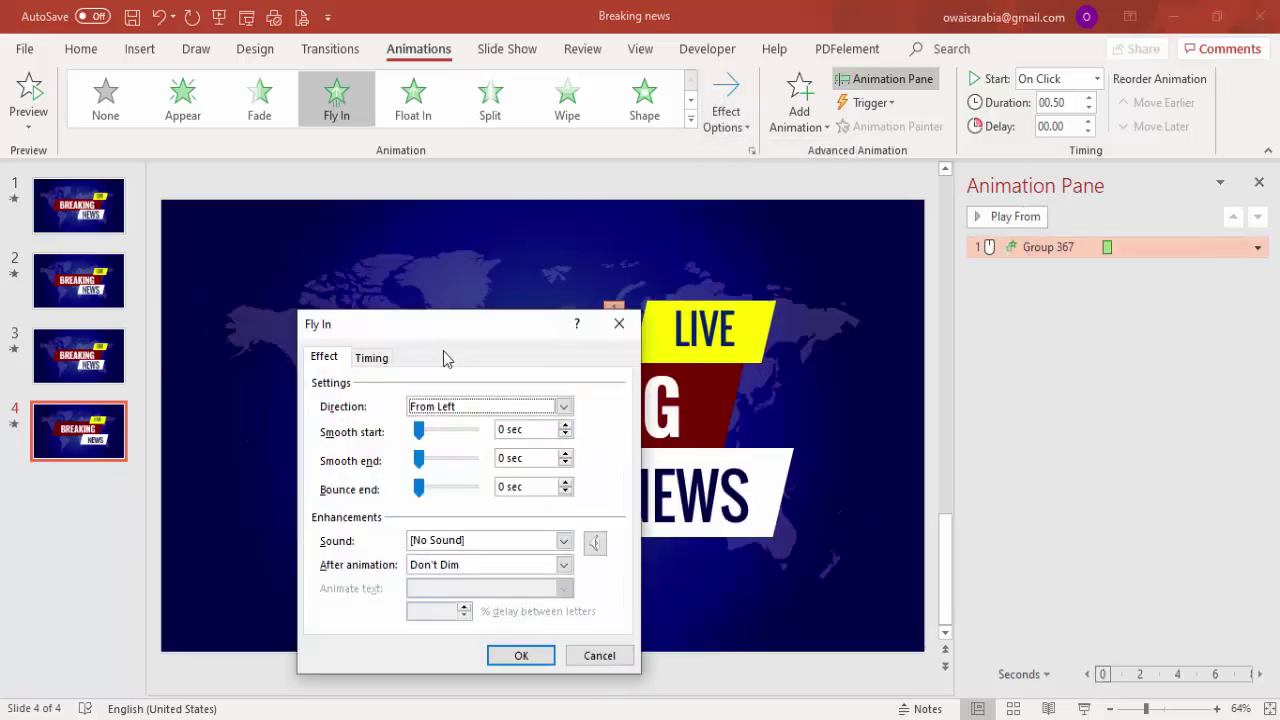
left_click(421, 492)
left_click_drag(429, 494, 447, 492)
left_click(381, 360)
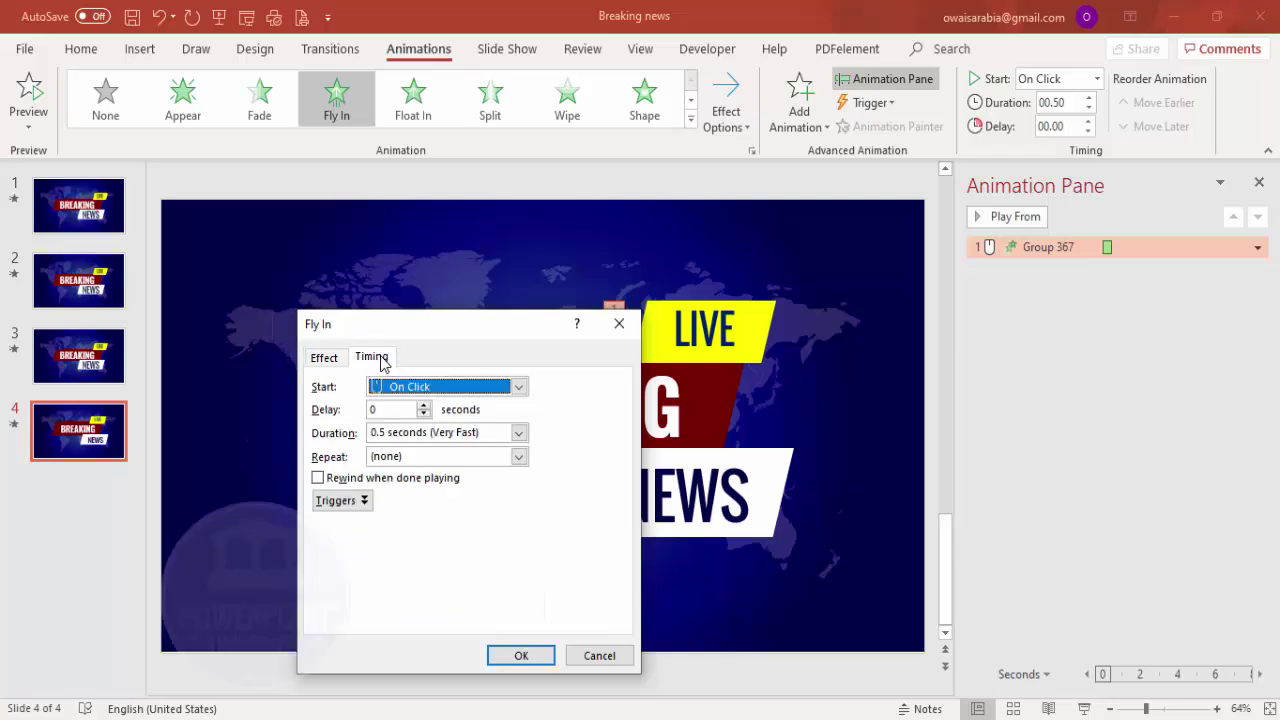
left_click(518, 433)
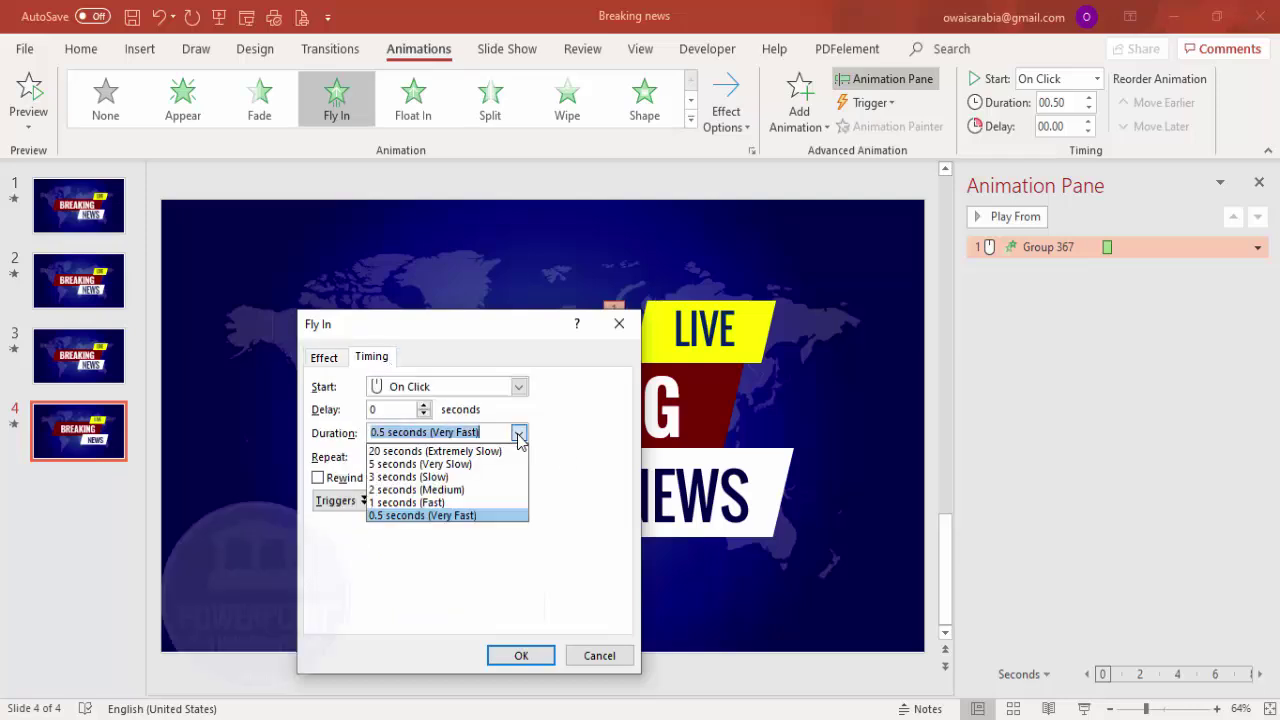
left_click(466, 515)
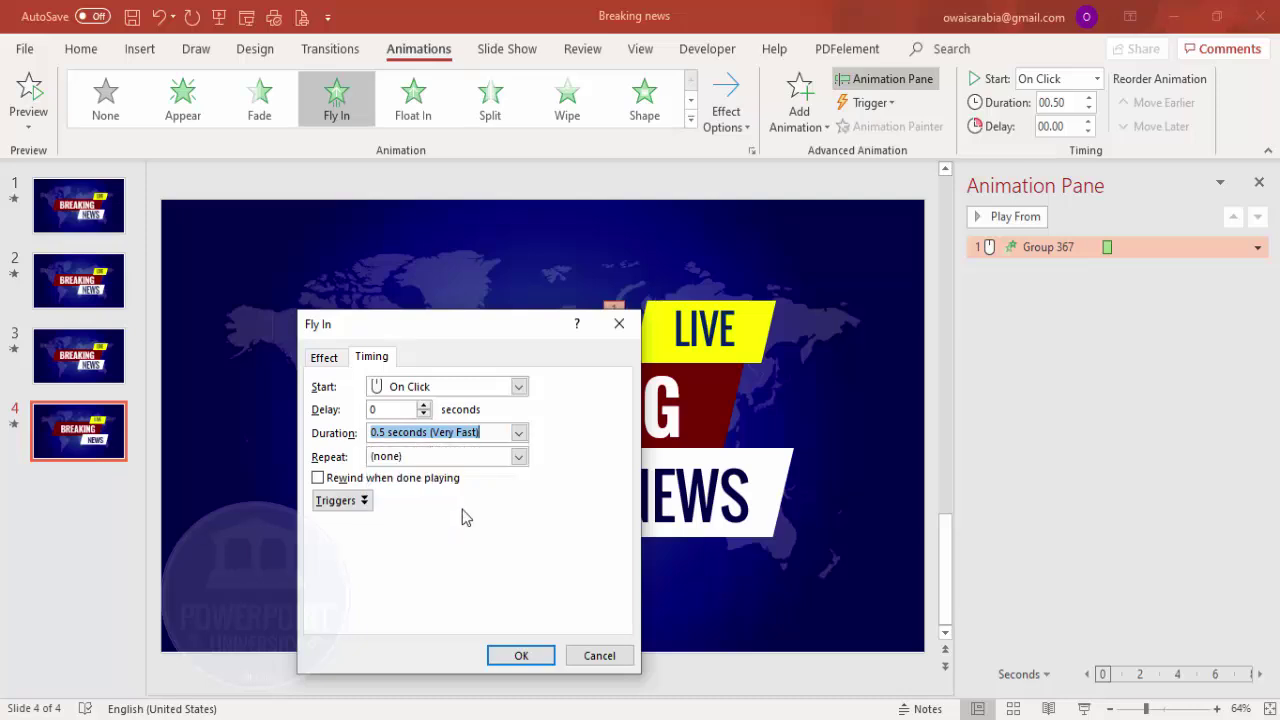
left_click(545, 661)
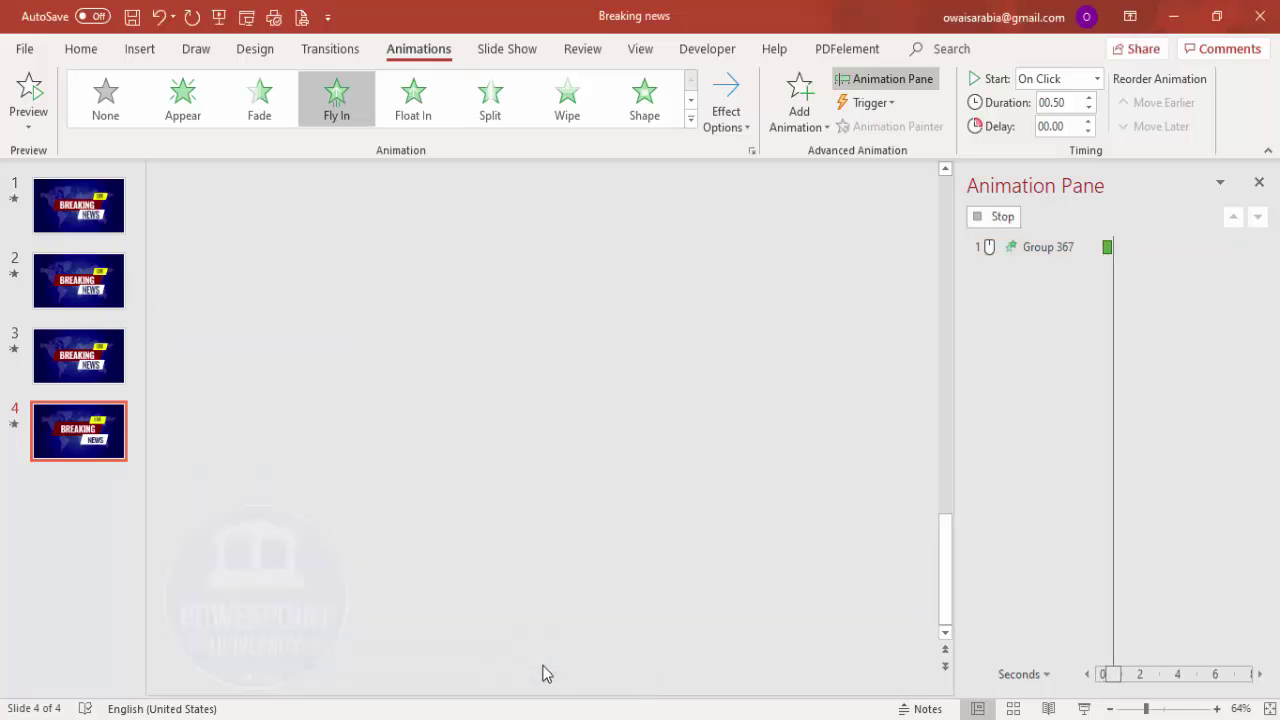
Apply the Fade entrance animation to the world map and order it before the LIVE group's Fly In
left_click(457, 284)
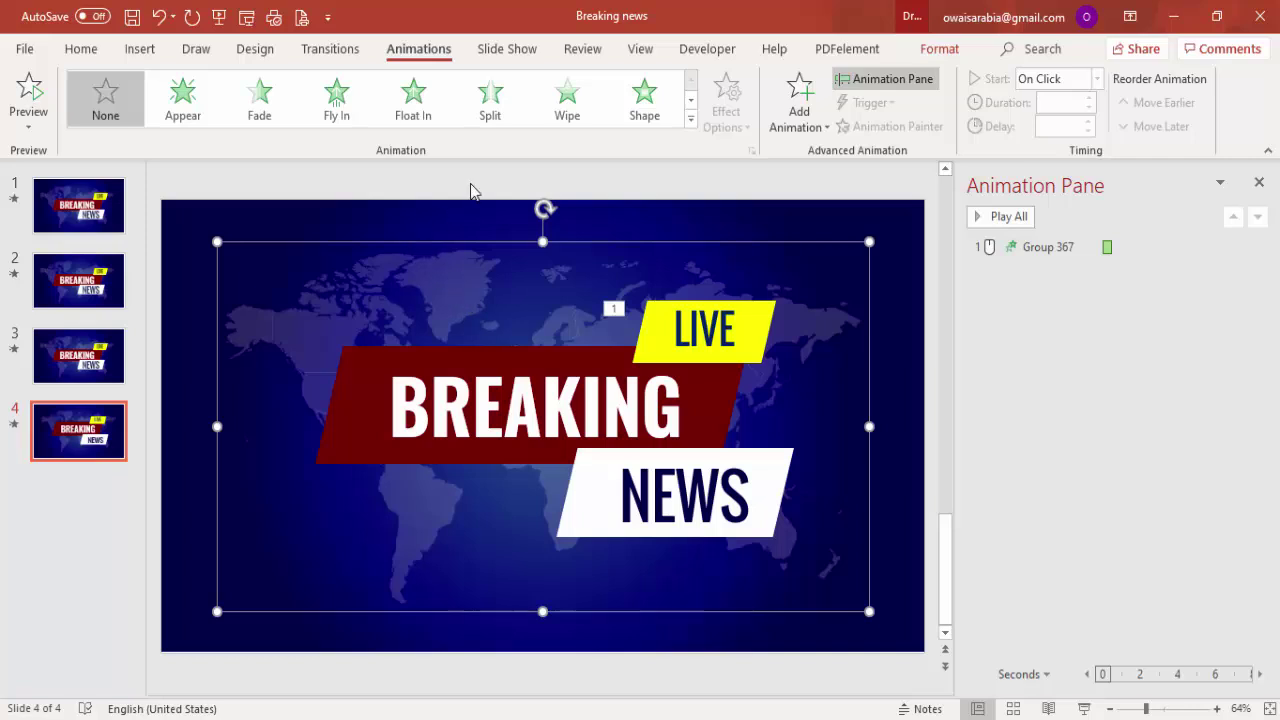
left_click(268, 118)
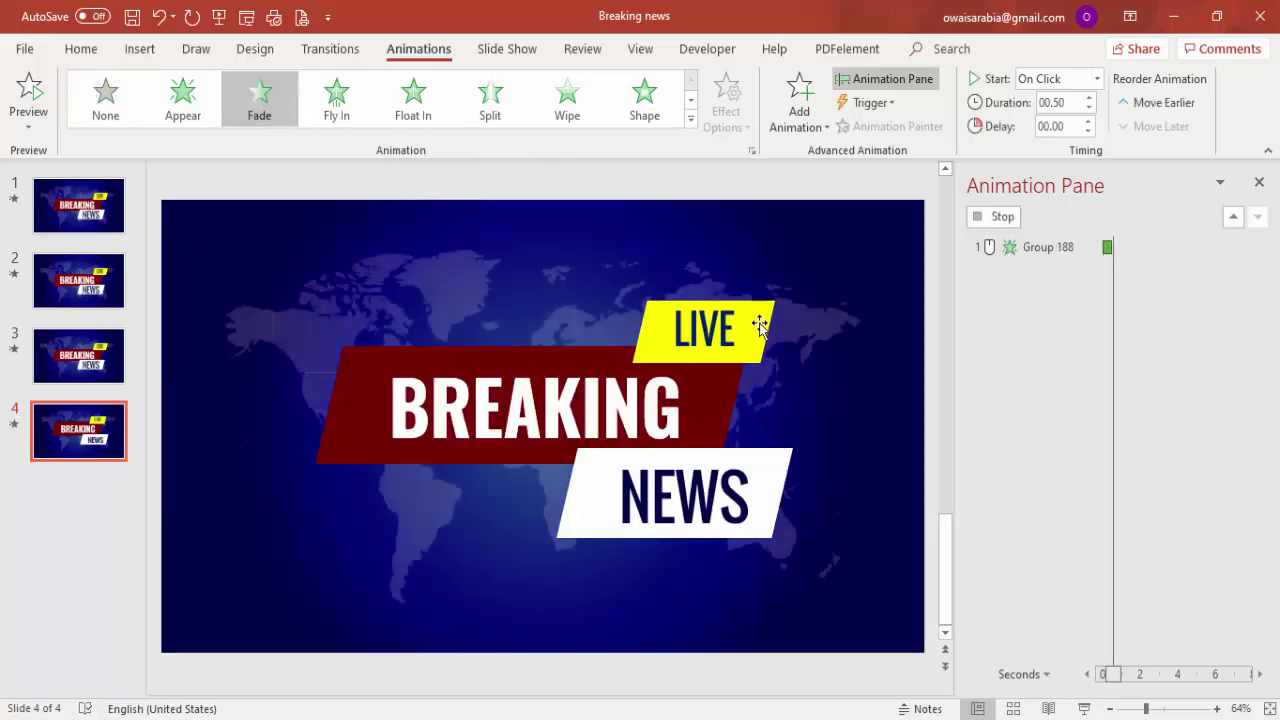
left_click_drag(1063, 249, 1069, 266)
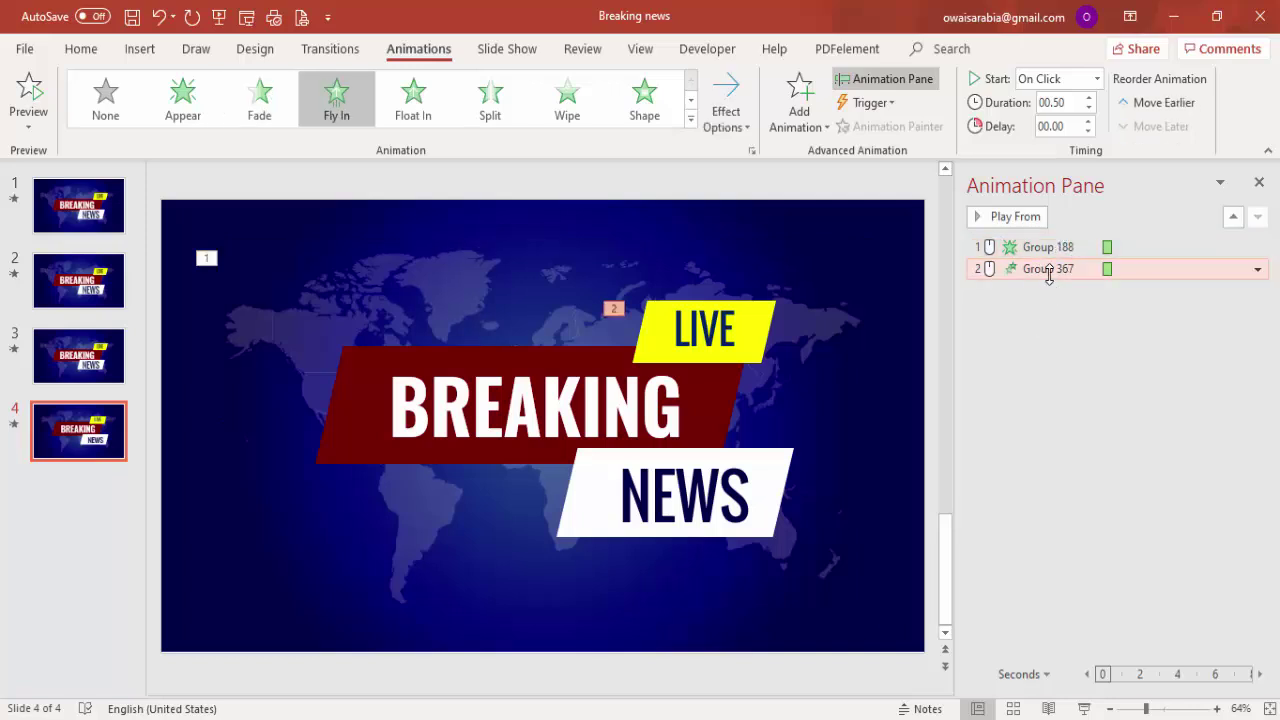
Set the world map's Fade to start With Previous and the LIVE group's Fly In to start After Previous
left_click(1047, 252)
left_click(1096, 78)
left_click(1050, 120)
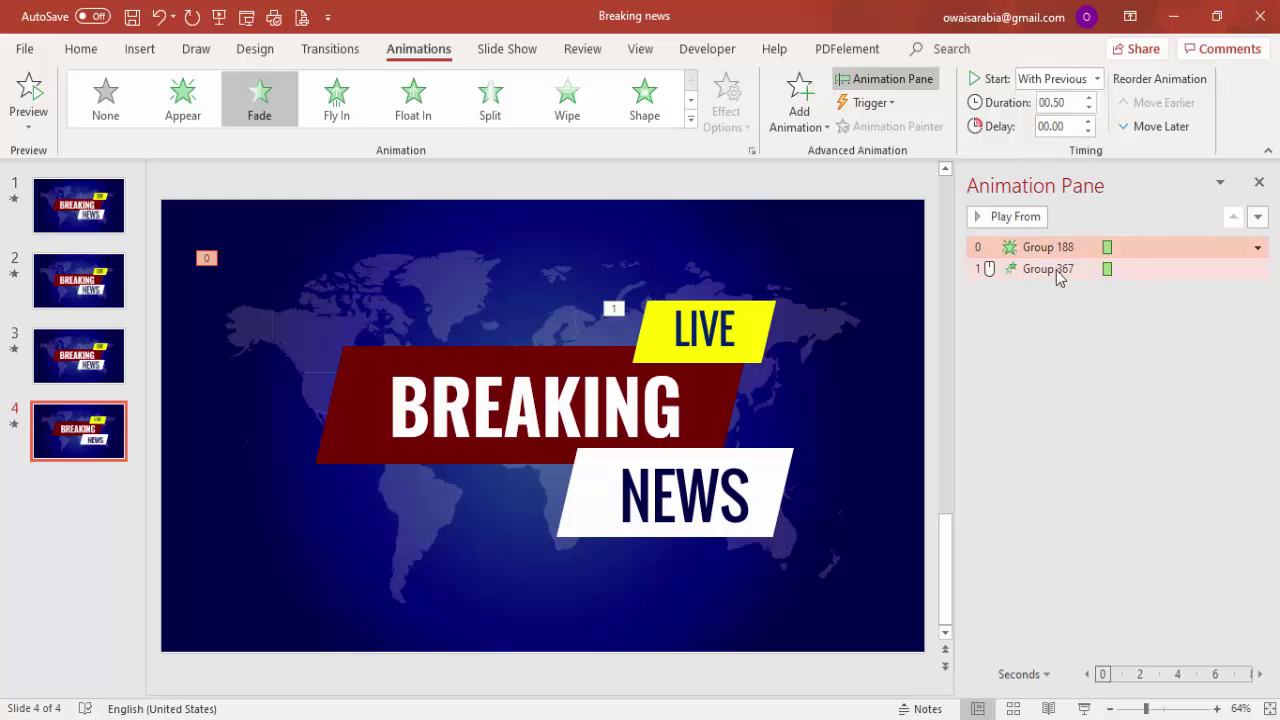
left_click(1058, 270)
left_click(1096, 78)
left_click(1055, 136)
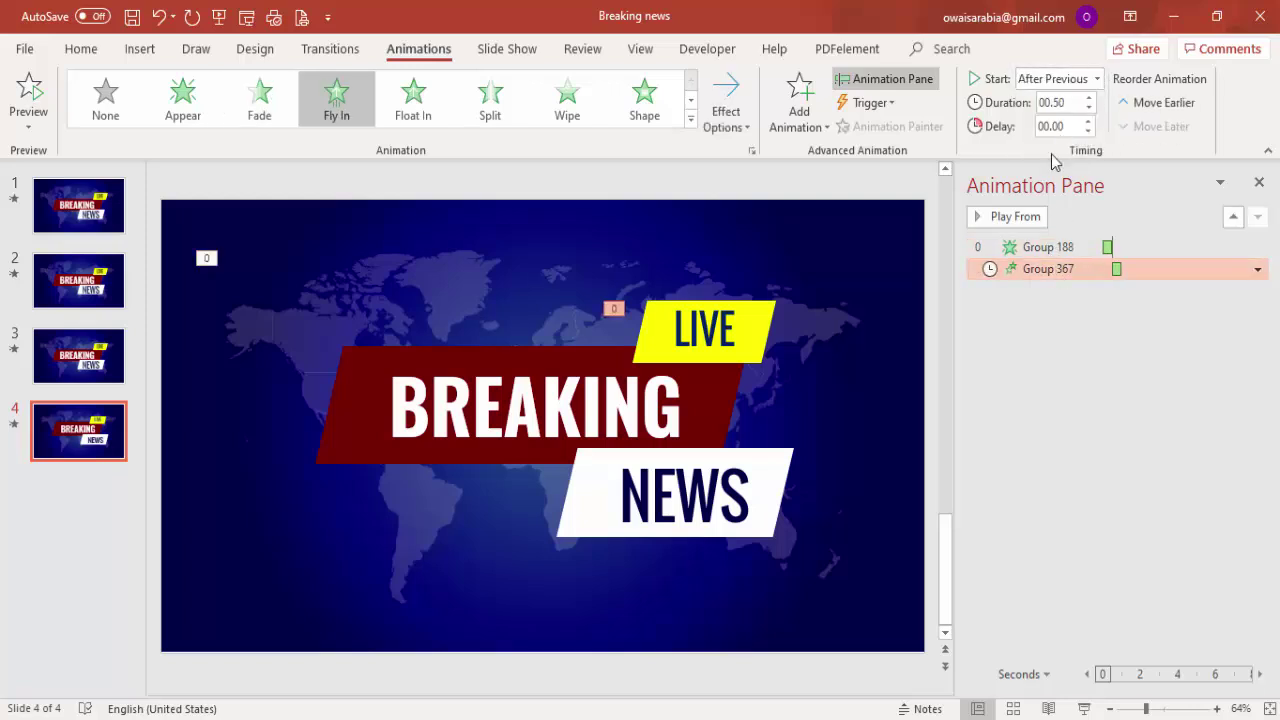
Copy the LIVE group's animation onto the BREAKING group with the Animation Painter
left_click(760, 330)
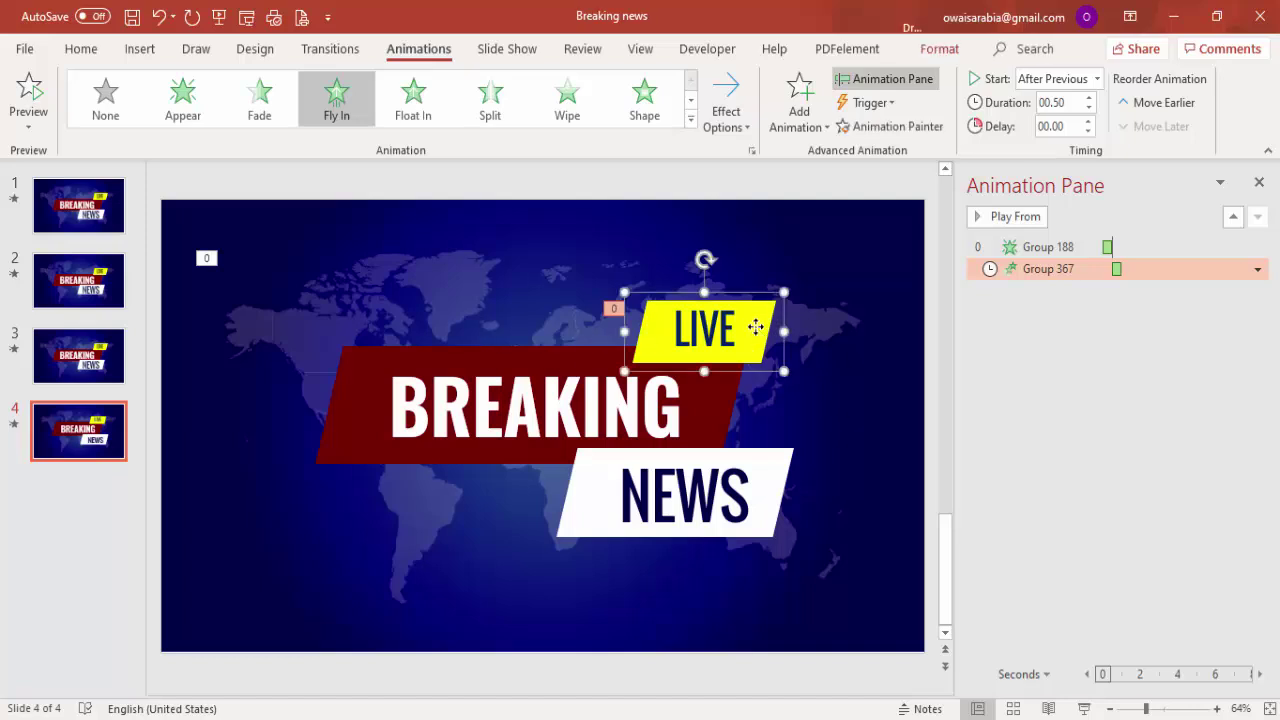
left_click(899, 124)
left_click(391, 373)
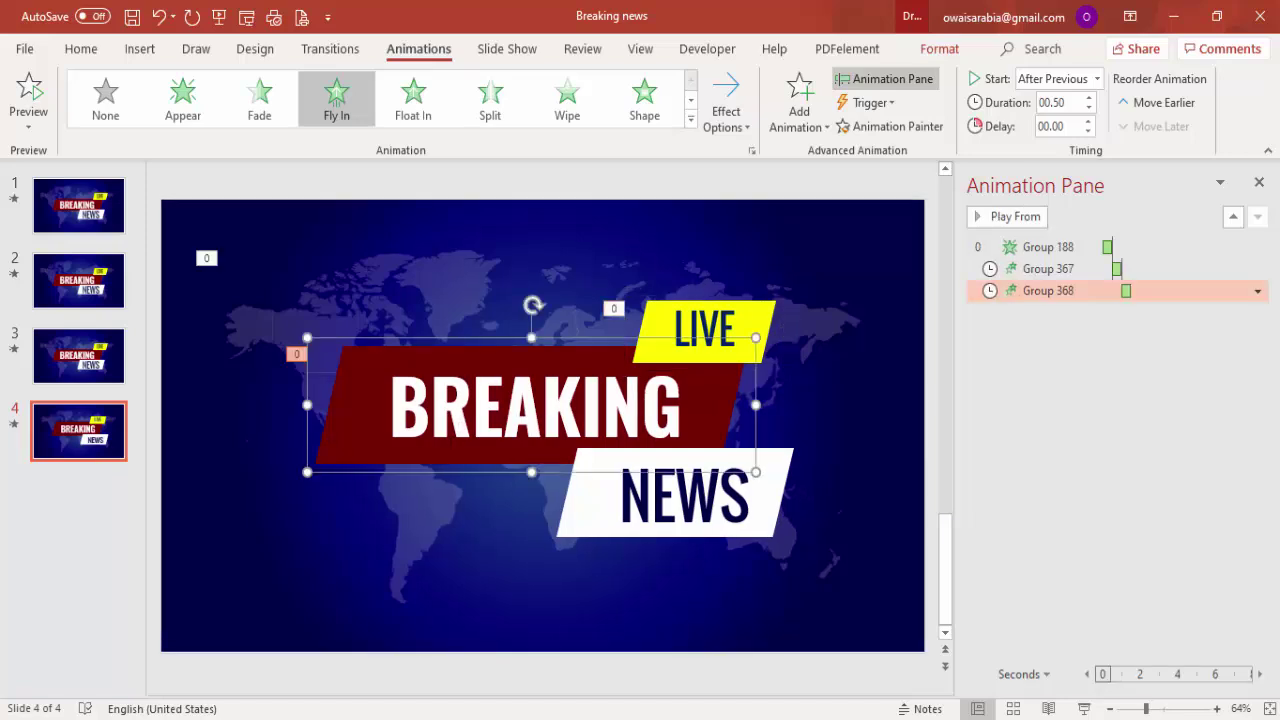
Make the BREAKING group fly in from the right, starting With Previous with a 0.25-second delay
left_click(726, 110)
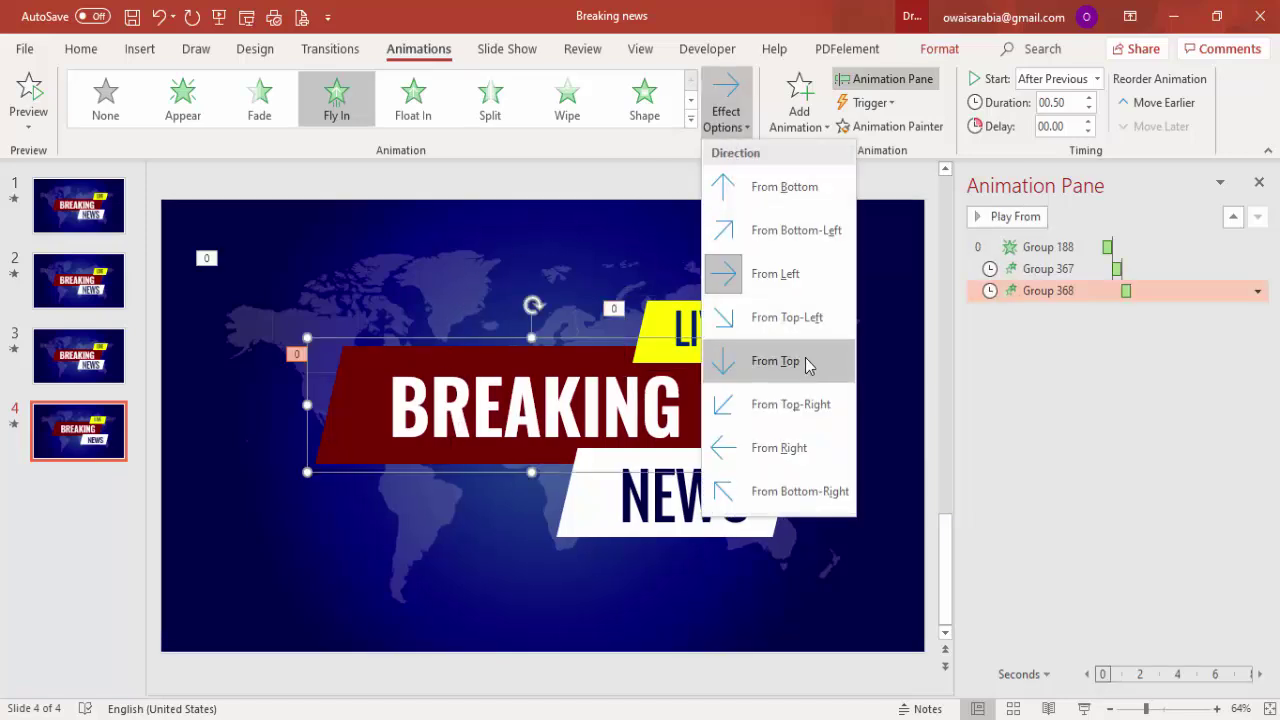
left_click(809, 450)
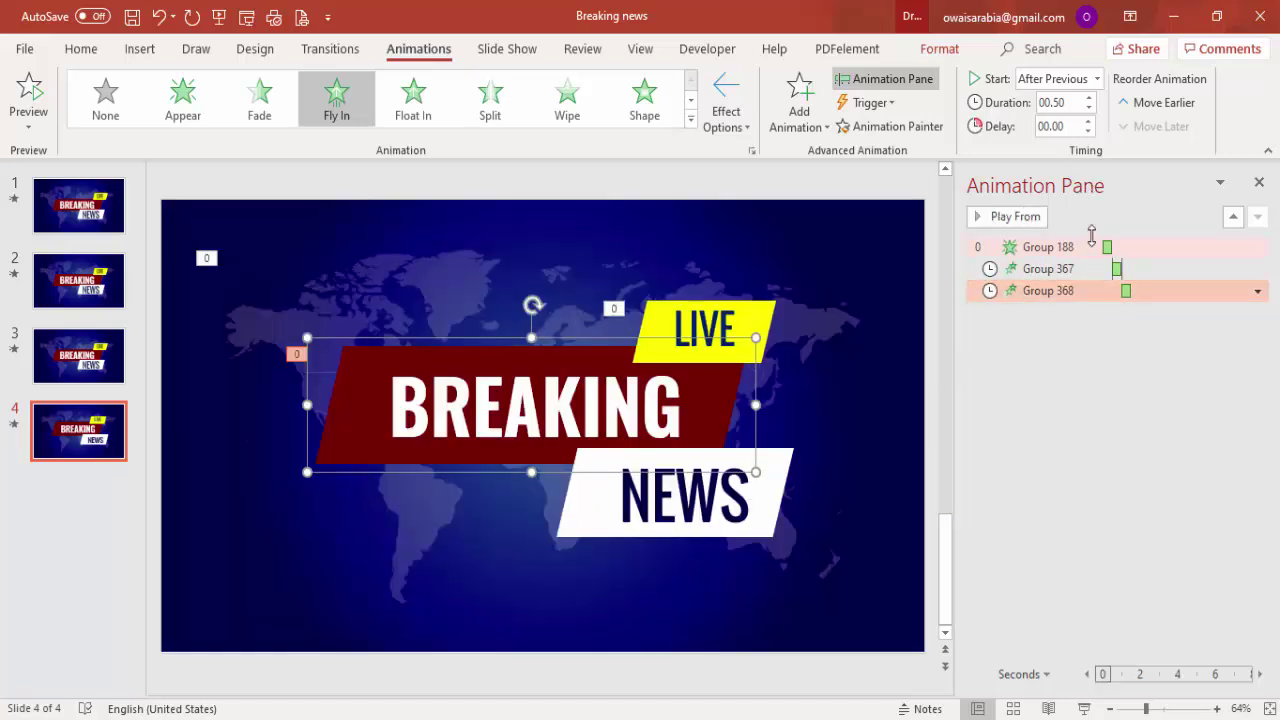
left_click(1062, 79)
left_click(1070, 120)
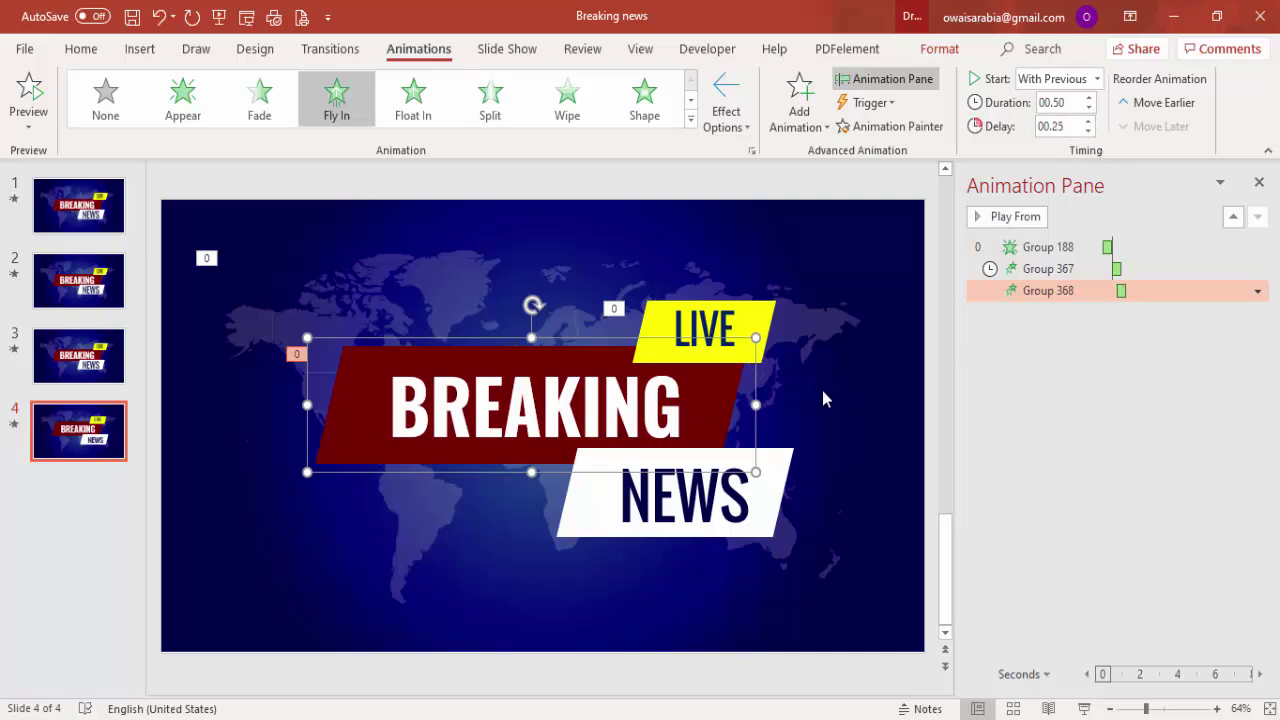
Copy the LIVE group's animation onto the NEWS group with the Animation Painter
left_click(757, 318)
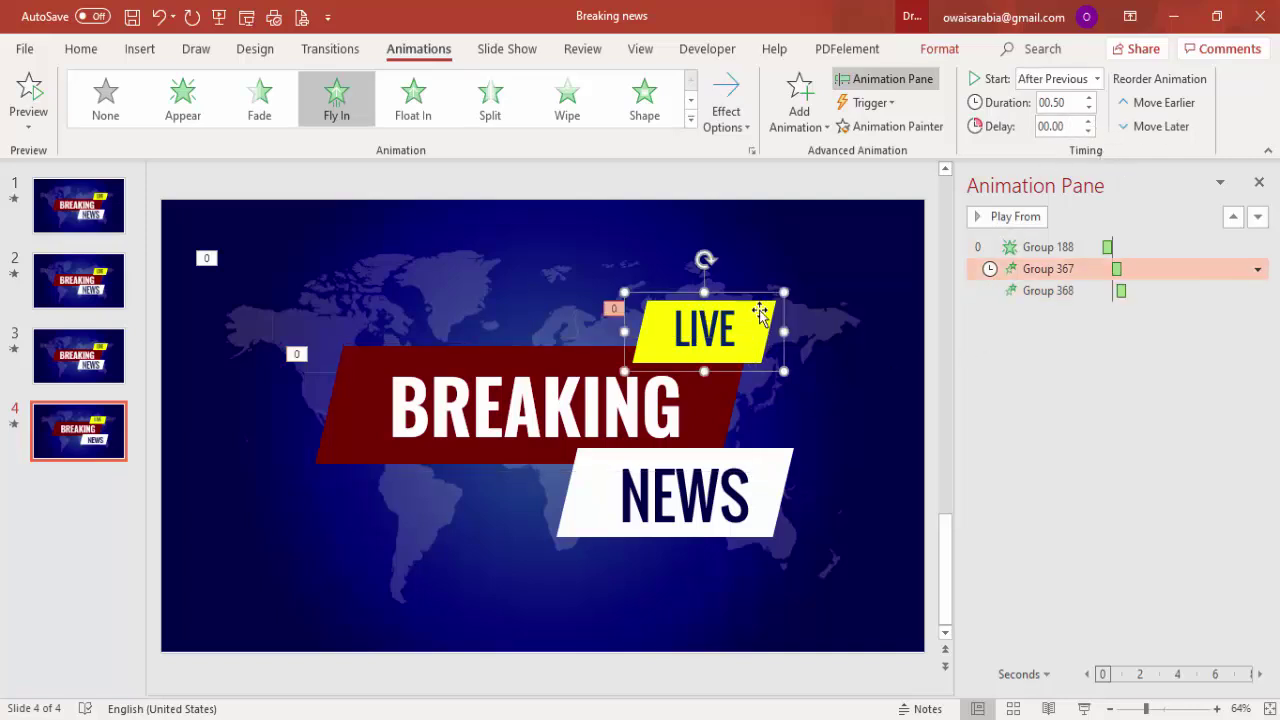
left_click(932, 128)
left_click(736, 471)
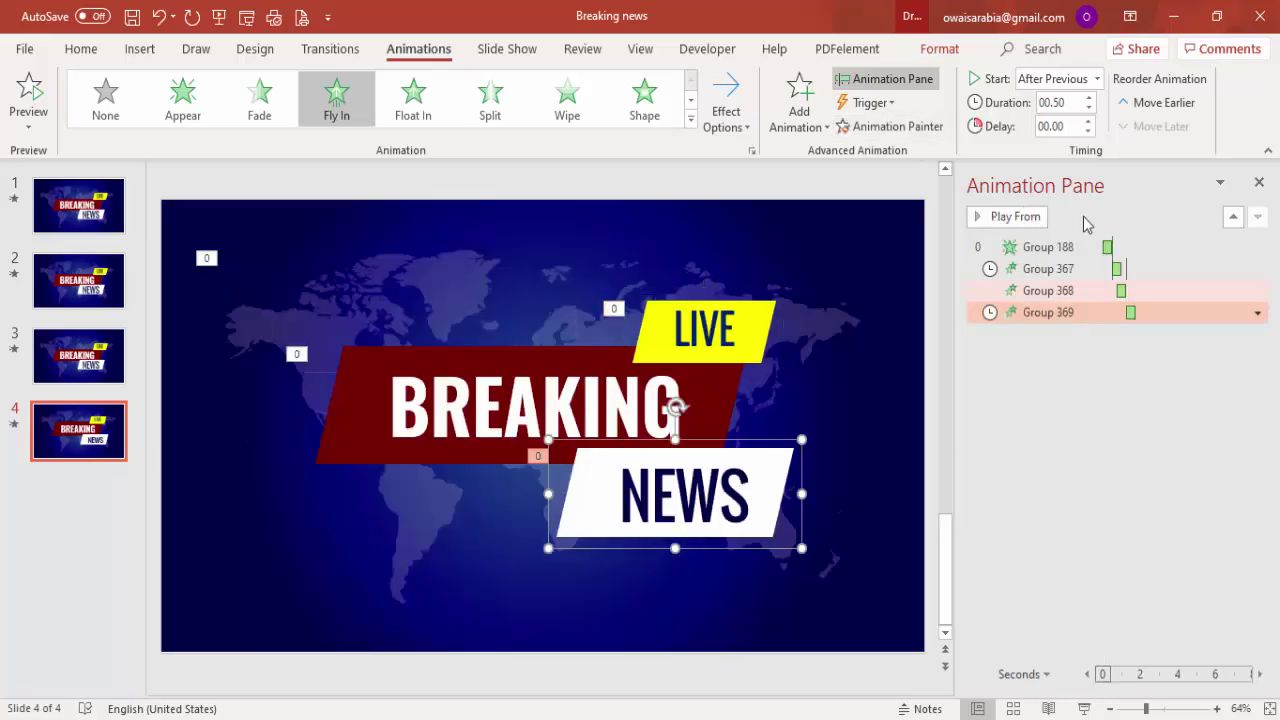
Set the NEWS group's Fly In to start With Previous with a 0.5-second delay, and preview it
left_click(1094, 79)
left_click(1063, 122)
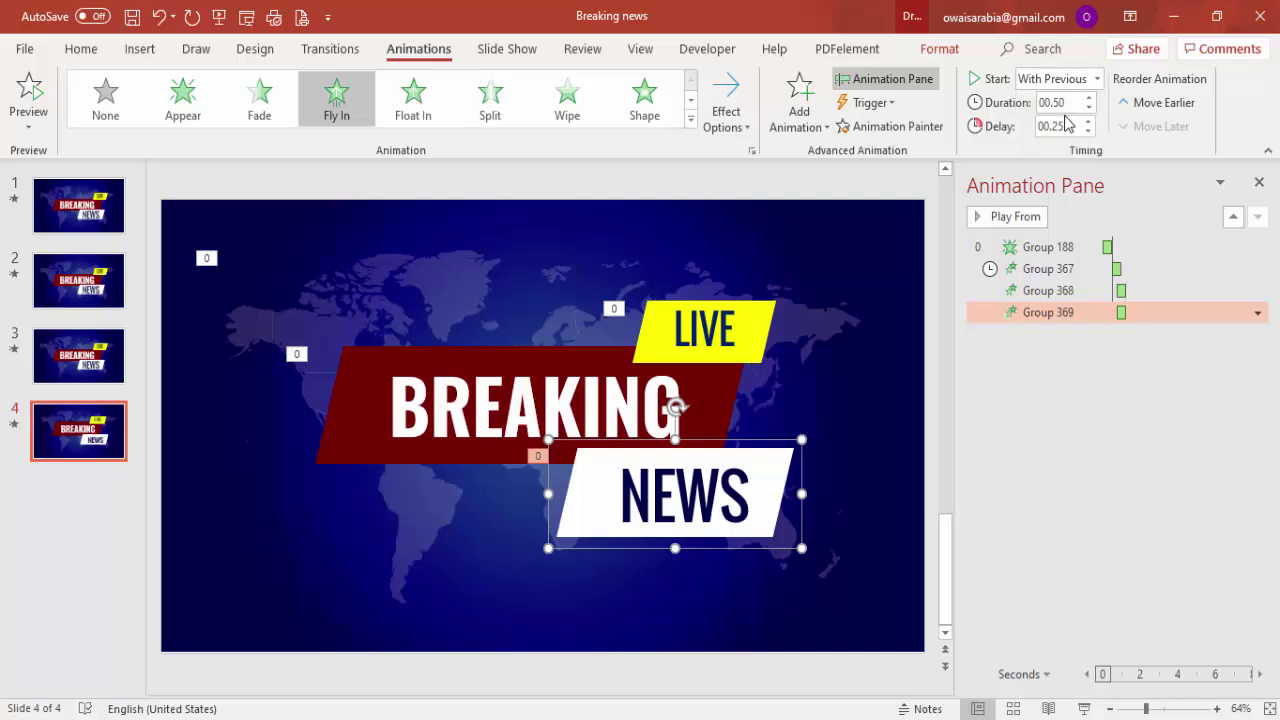
left_click(1088, 121)
left_click(1007, 216)
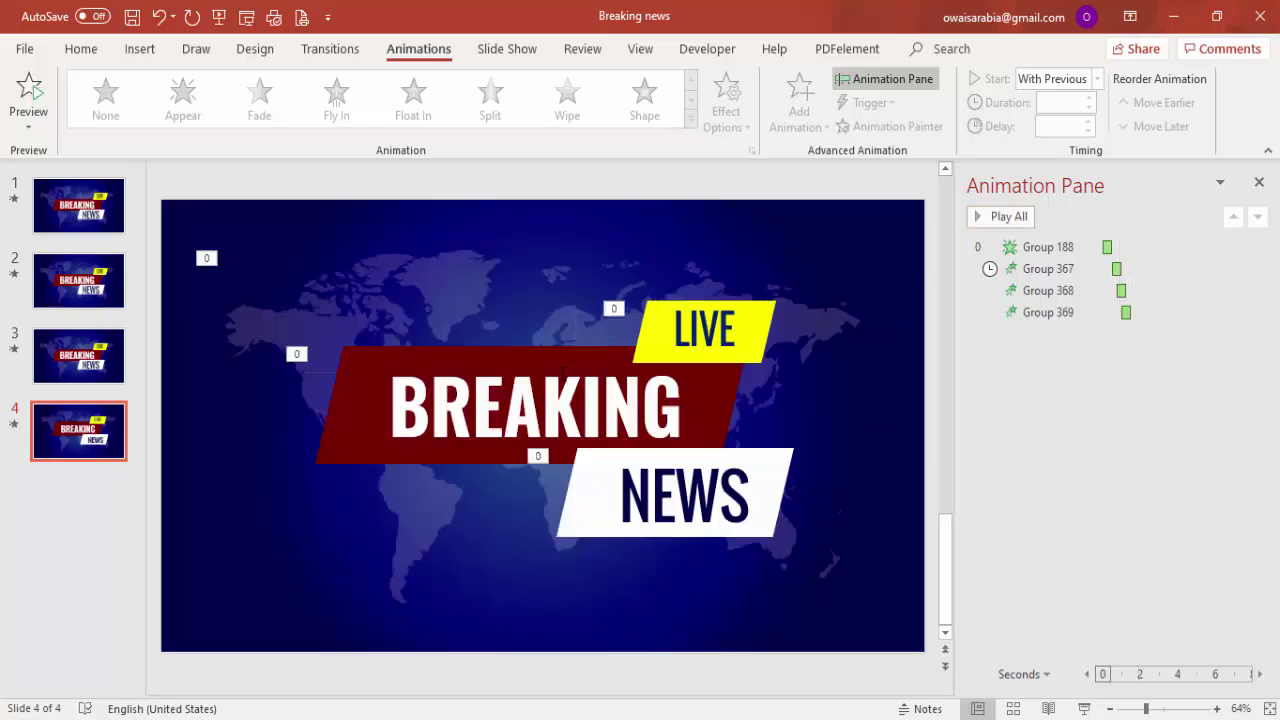
Add a Zoom entrance effect to the BREAKING group alongside its Fly In
left_click(473, 354)
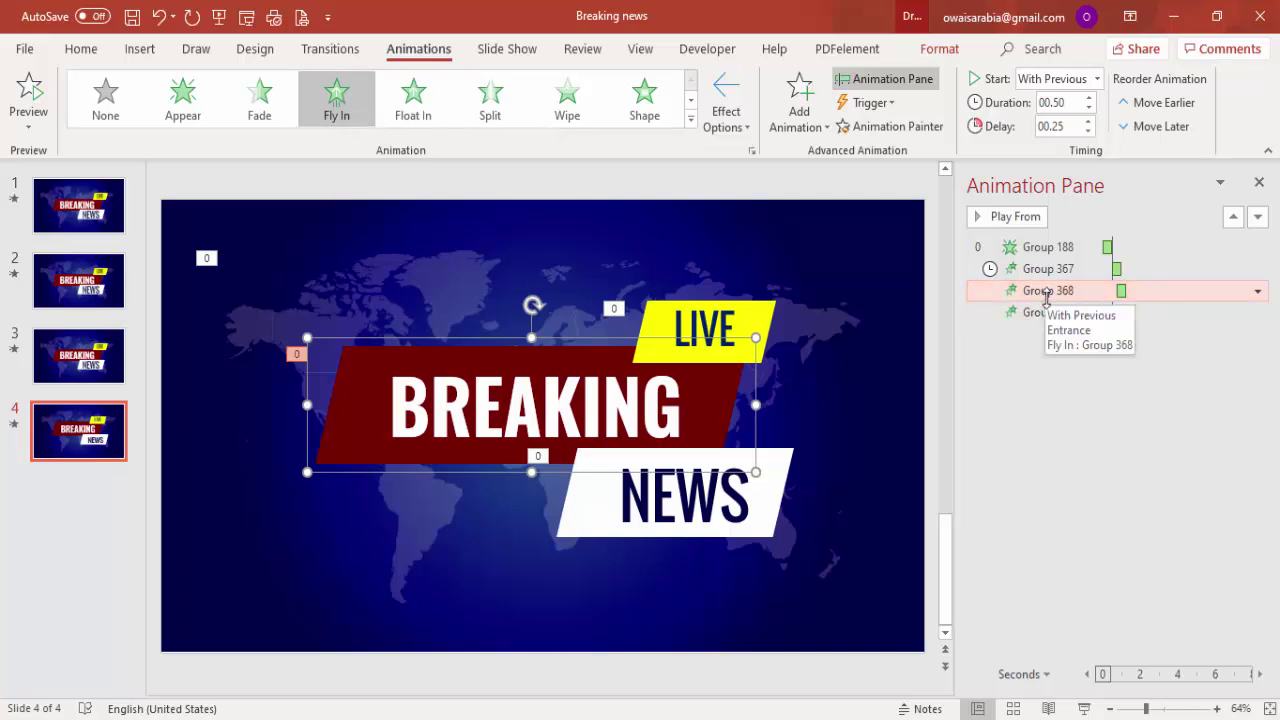
left_click(803, 127)
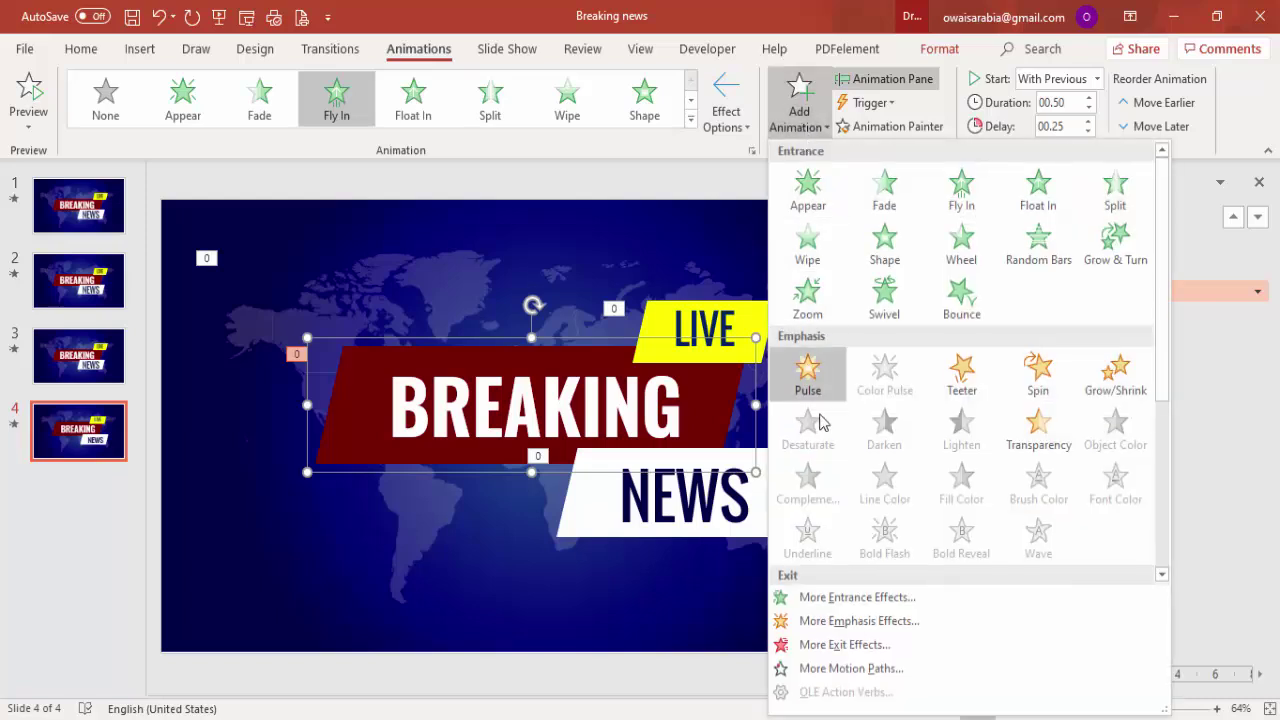
left_click(826, 600)
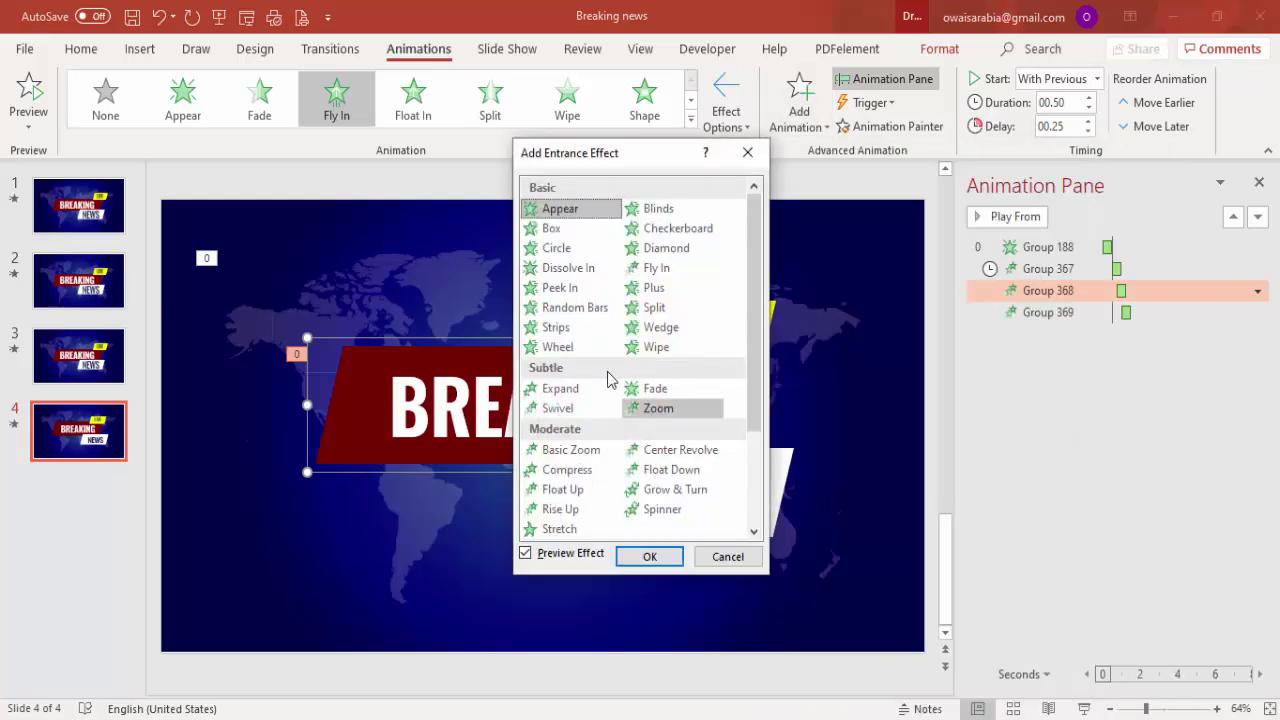
left_click(641, 410)
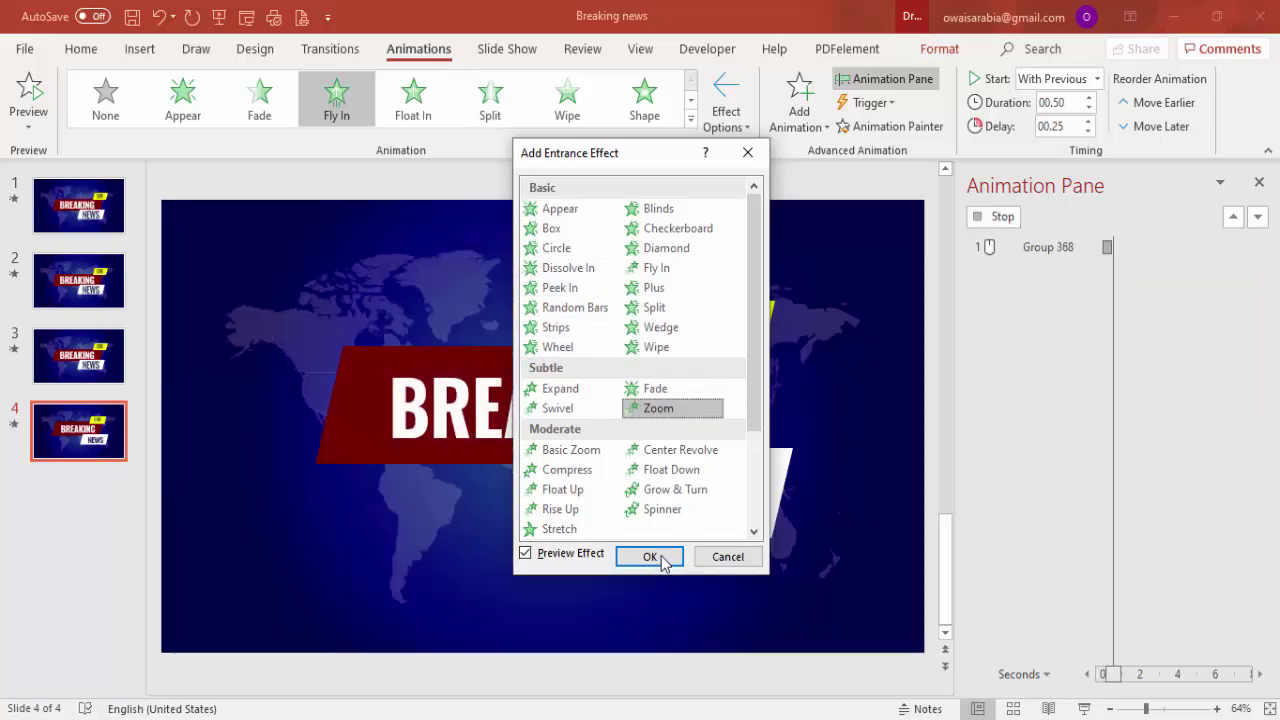
left_click(650, 557)
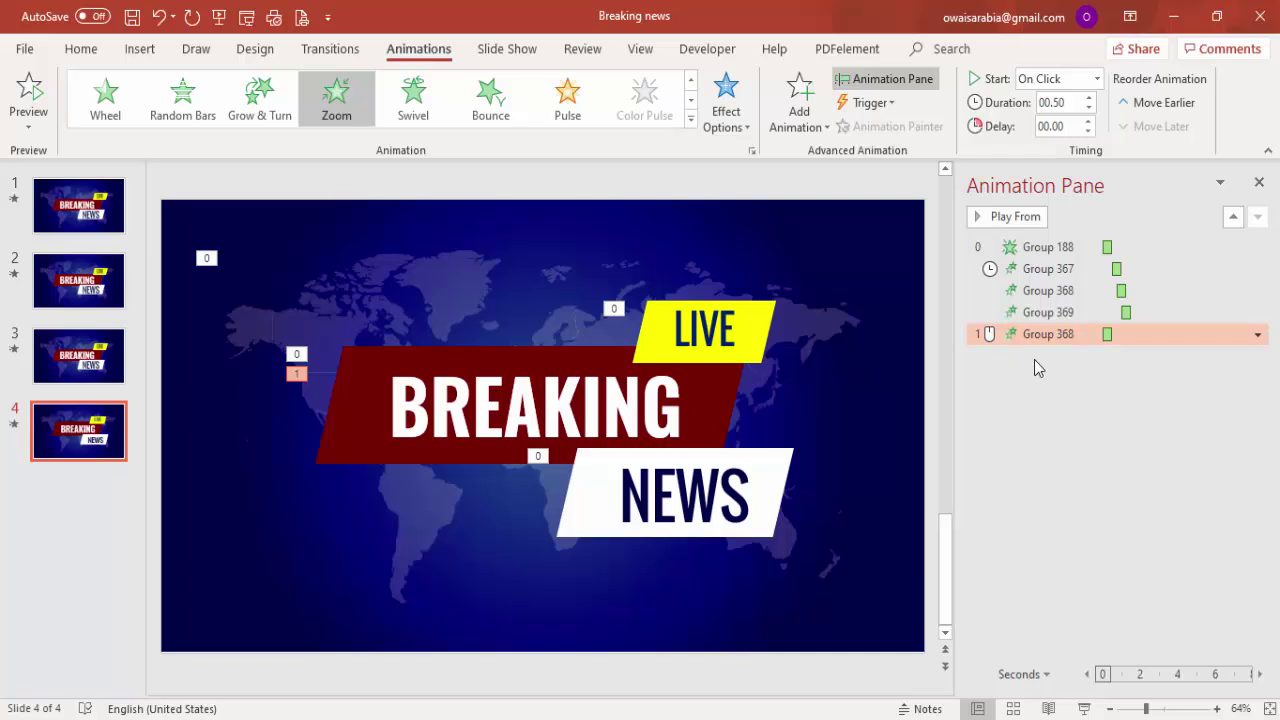
Place the BREAKING group's Zoom directly after its Fly In and start it With Previous with a 0.25-second delay
left_click(1047, 270)
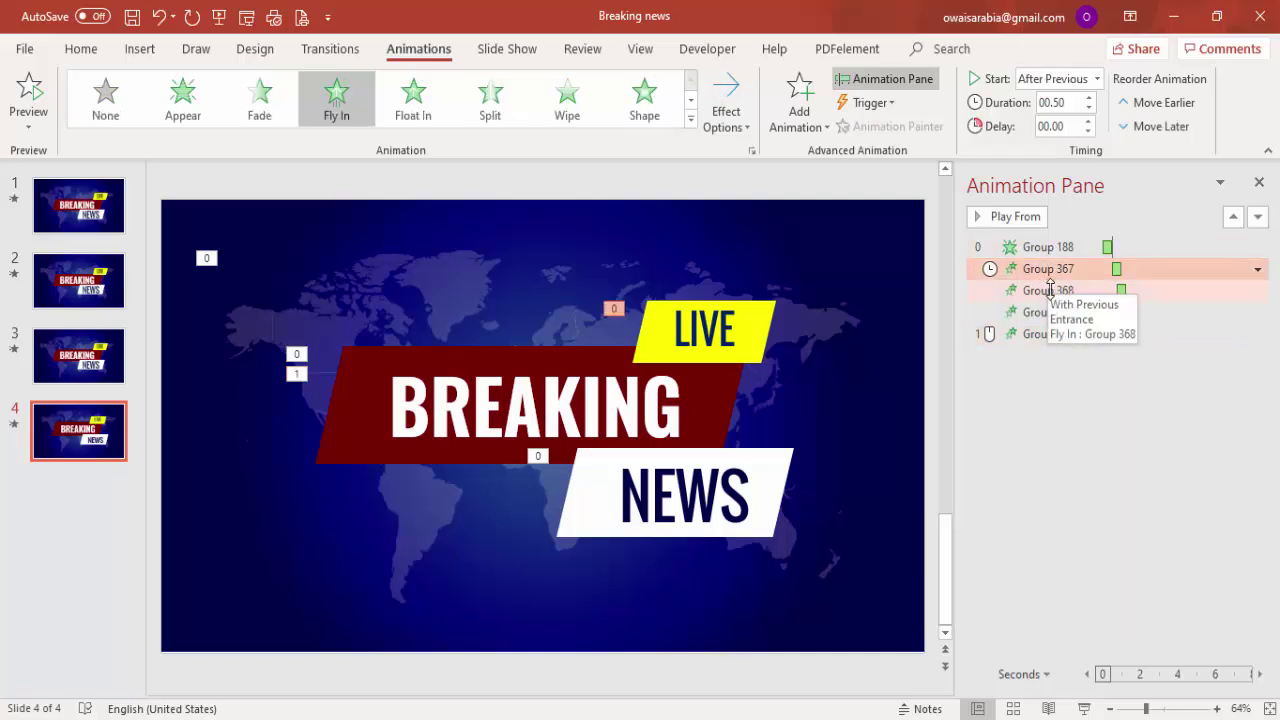
left_click(1050, 290)
left_click_drag(1040, 334, 1043, 313)
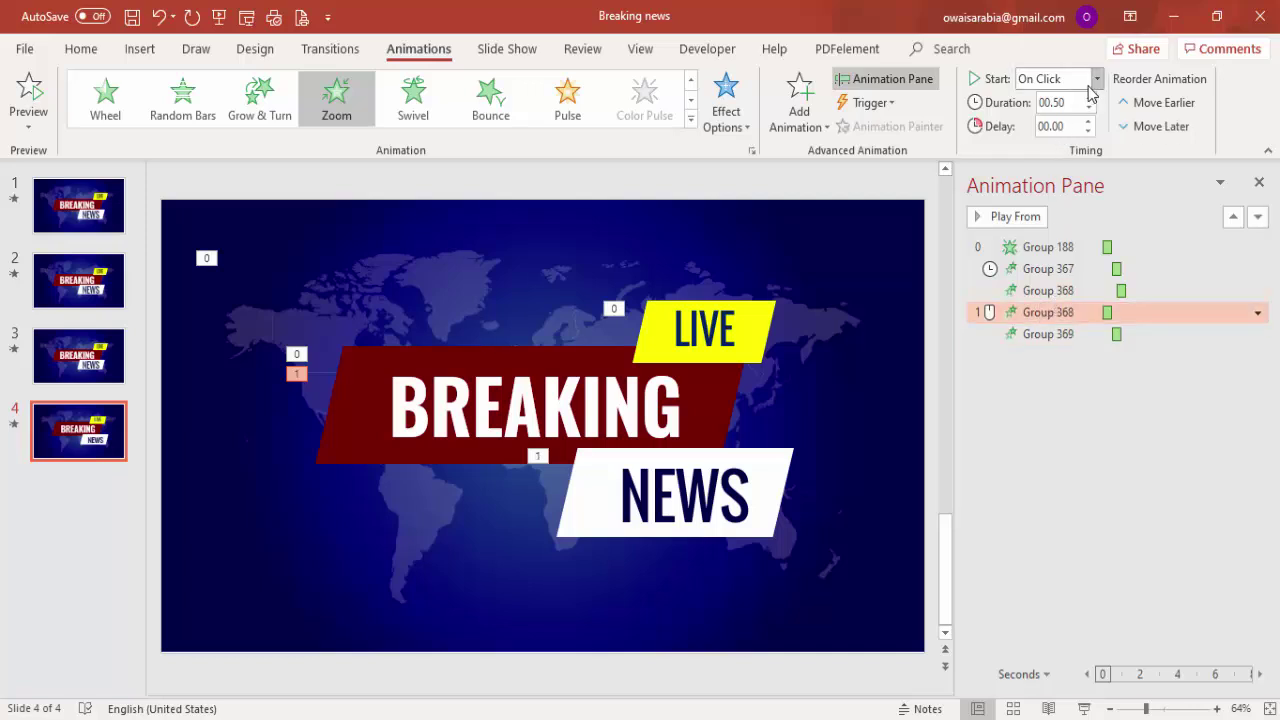
left_click(1098, 80)
left_click(1062, 121)
left_click(1088, 121)
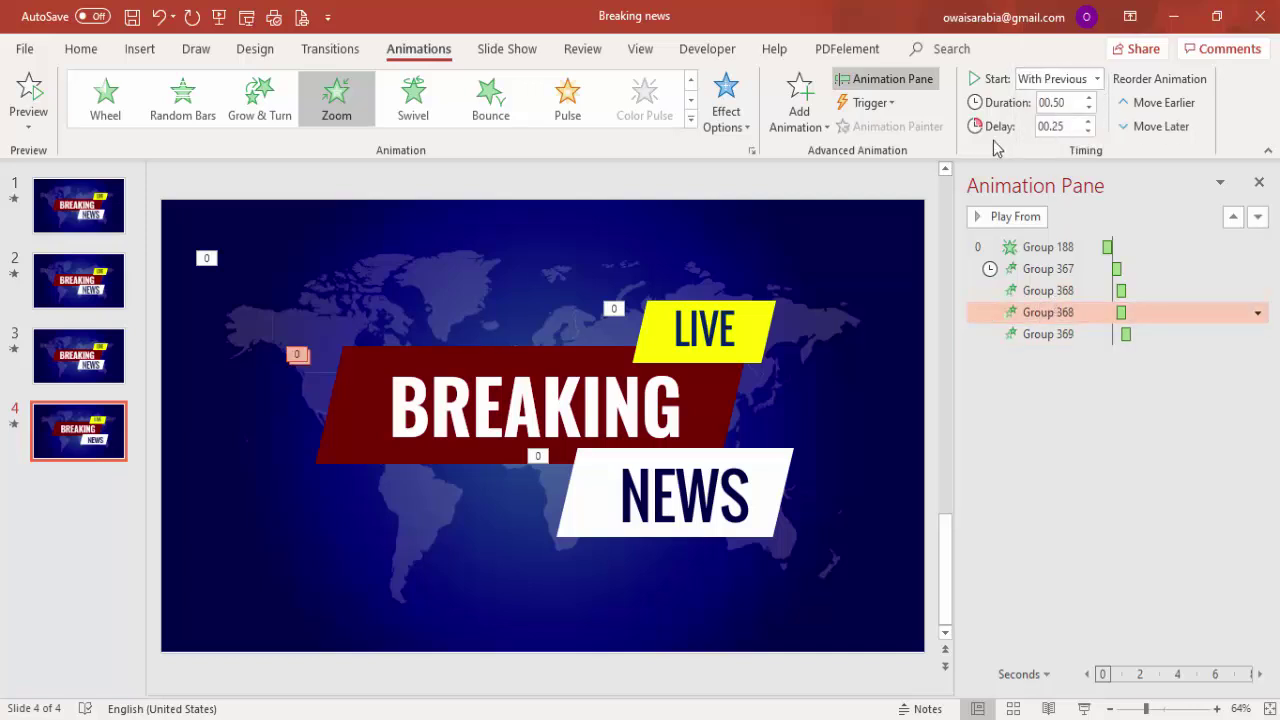
Play the slide's full animation sequence to check the timing of the map and the three banners
left_click(1006, 216)
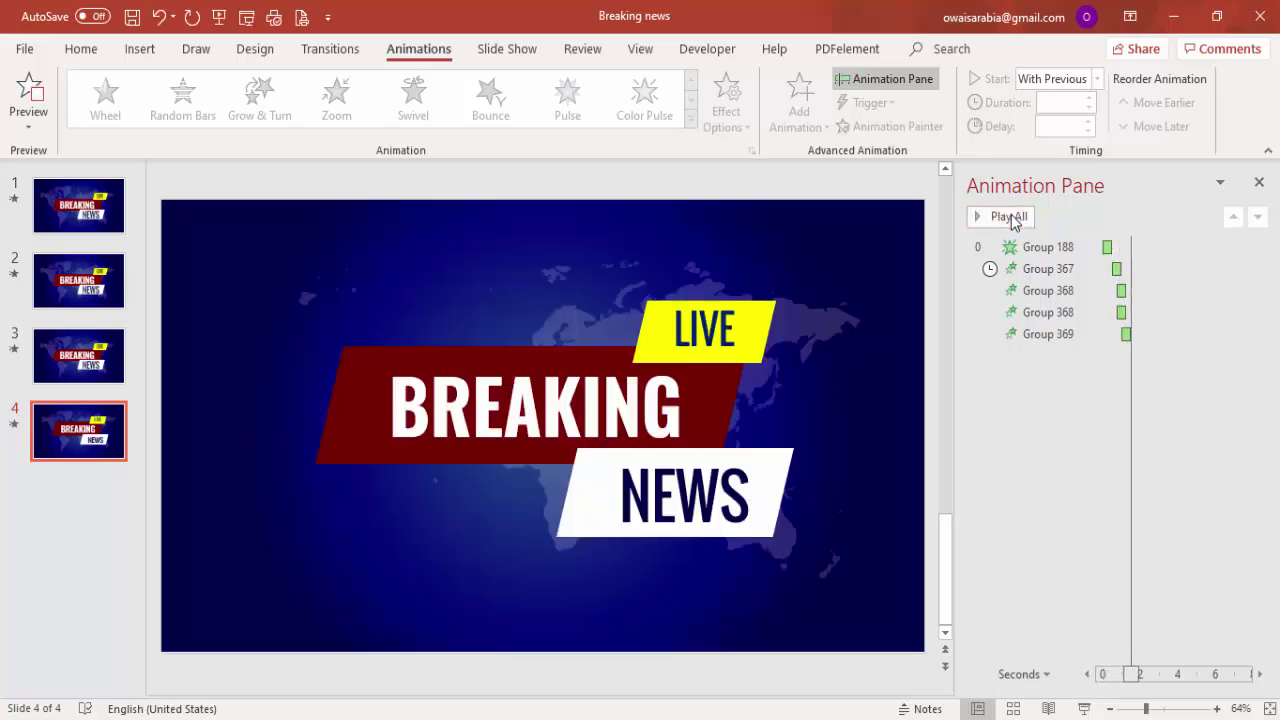
left_click(1011, 216)
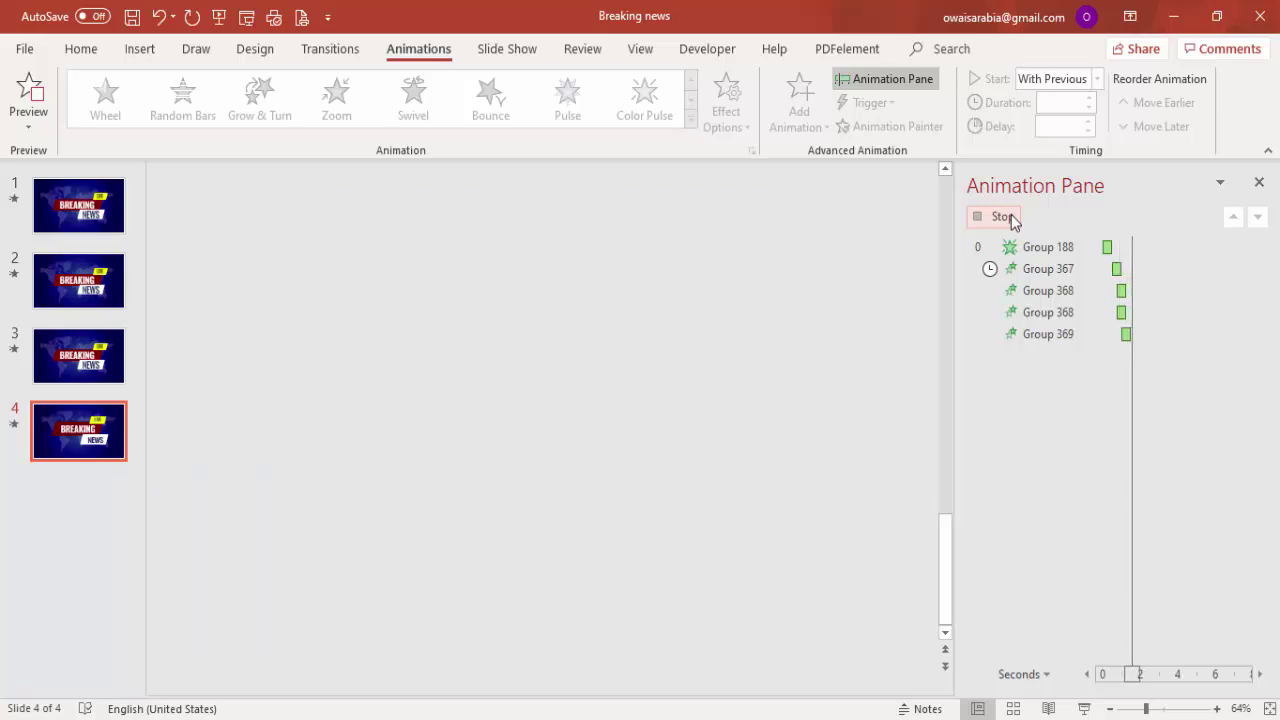
left_click(1011, 217)
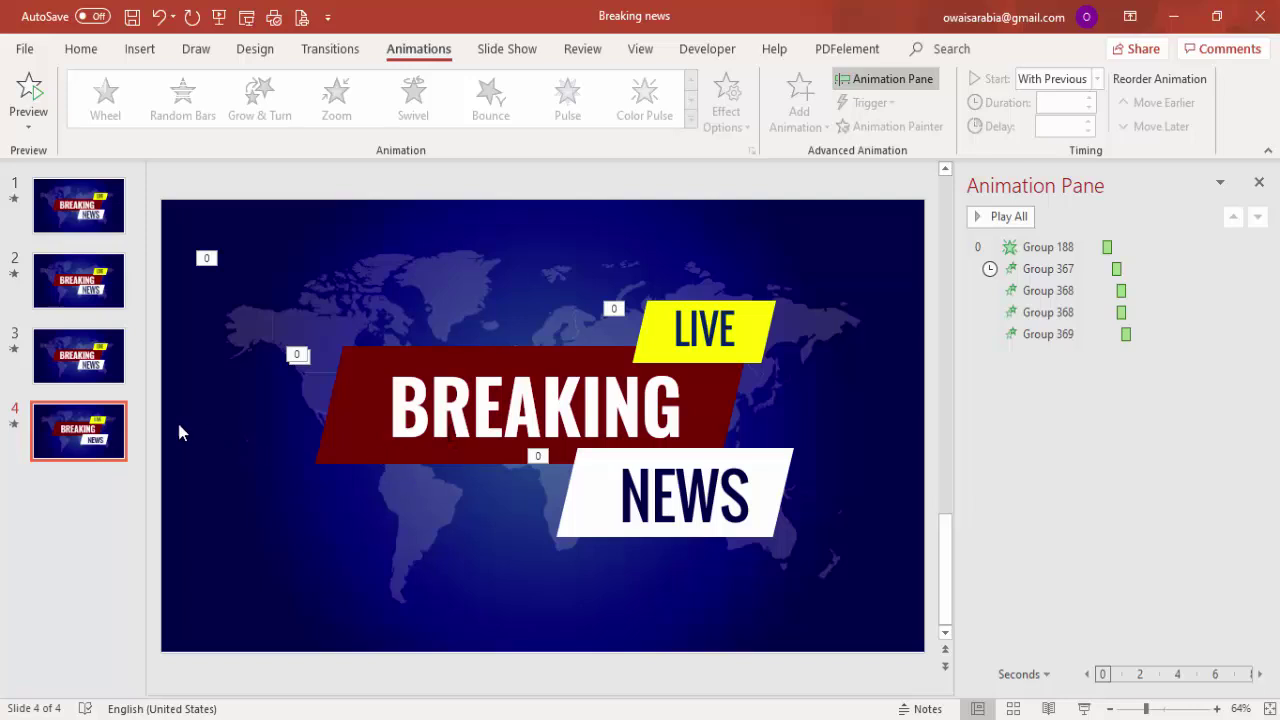
Duplicate slide 4 and start the slide show from the original slide 4
right_click(57, 432)
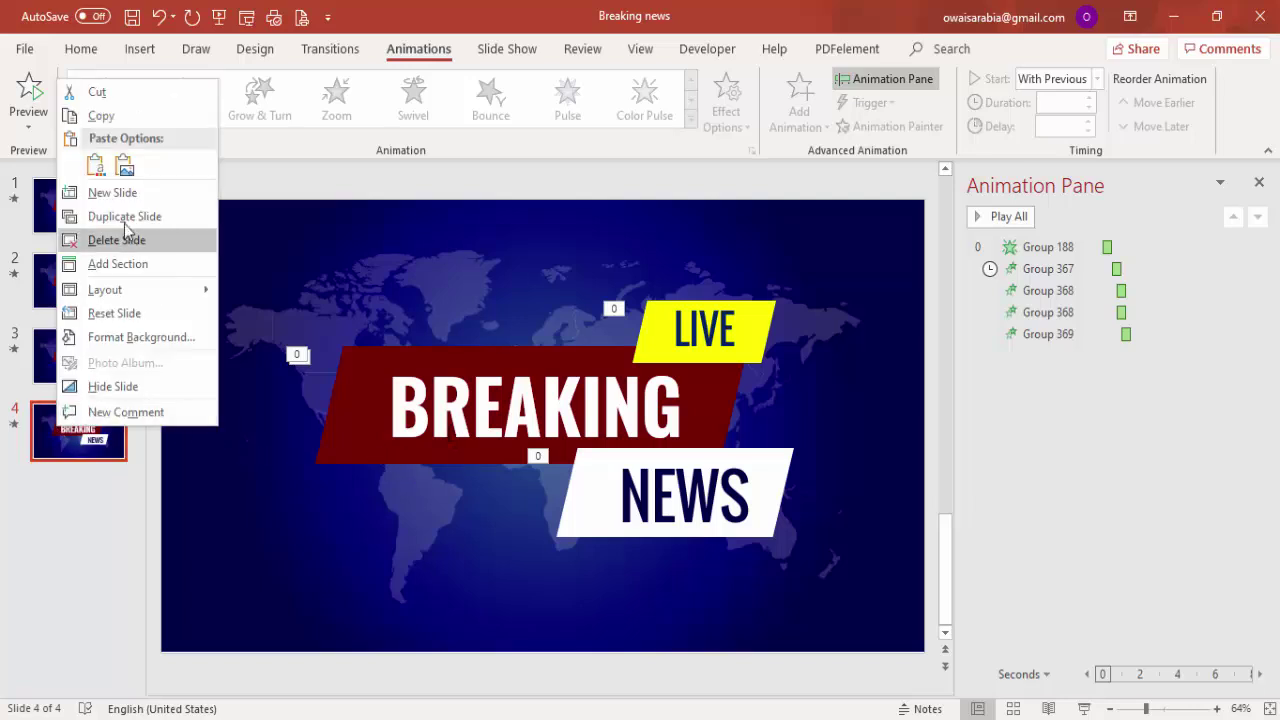
left_click(110, 215)
left_click(87, 440)
key("Down")
left_click(88, 437)
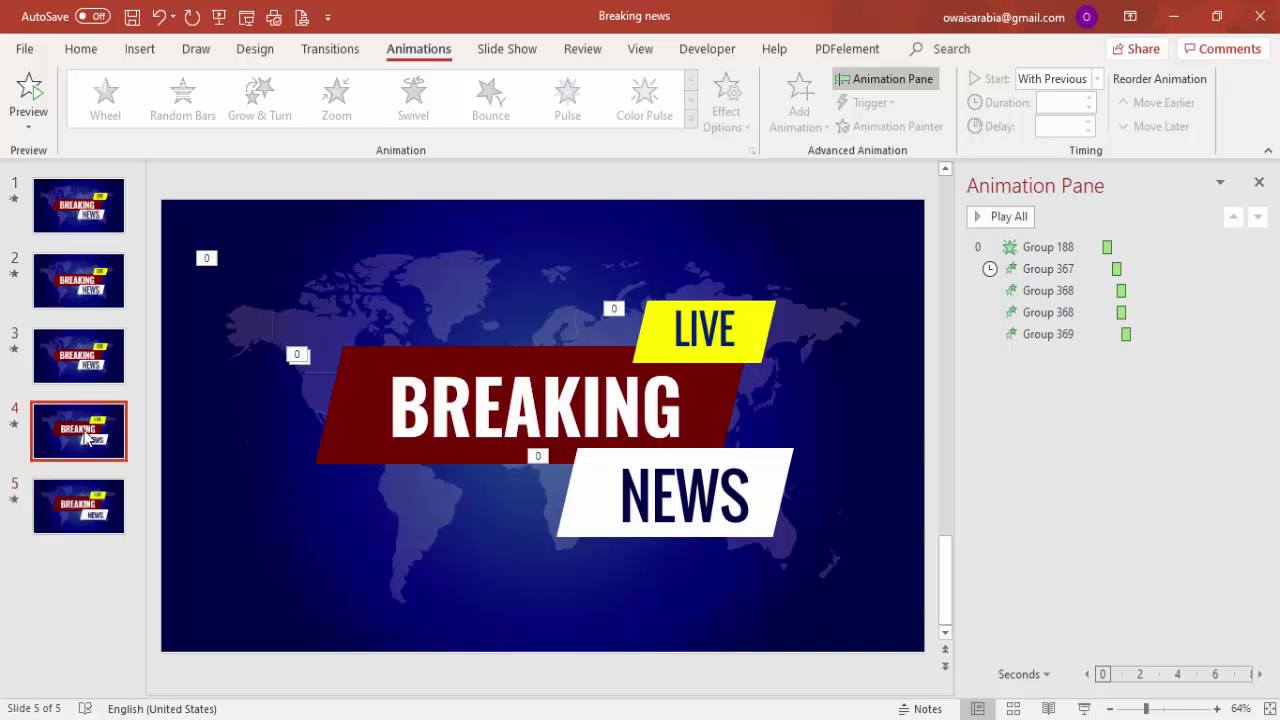
left_click(1084, 708)
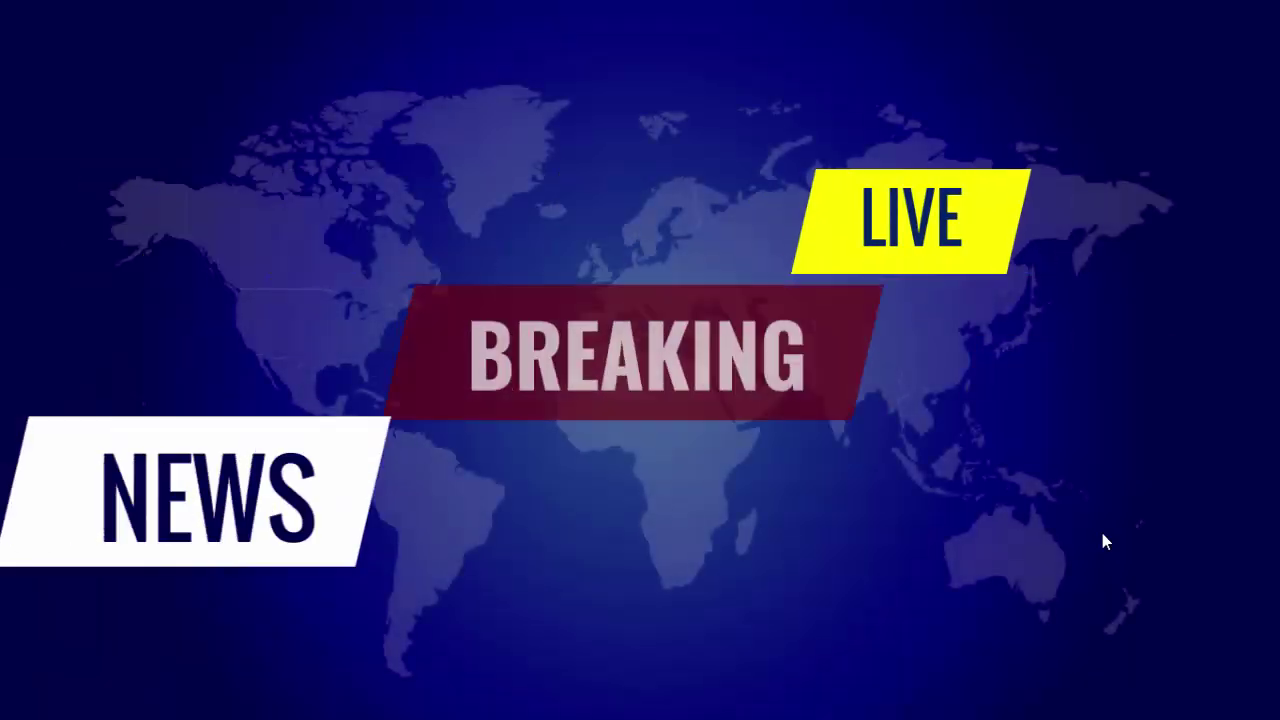
Advance the running slide show to slide 5, watch its animation, and end the show
left_click(1102, 533)
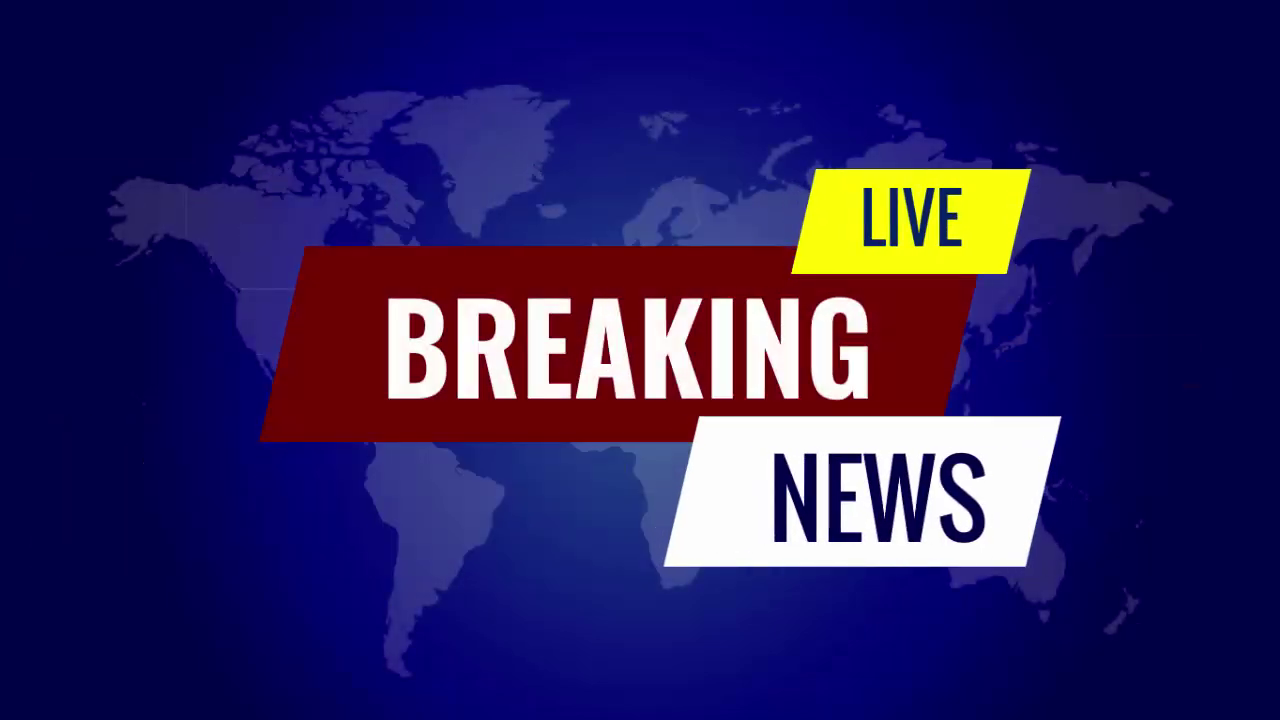
key("Escape")
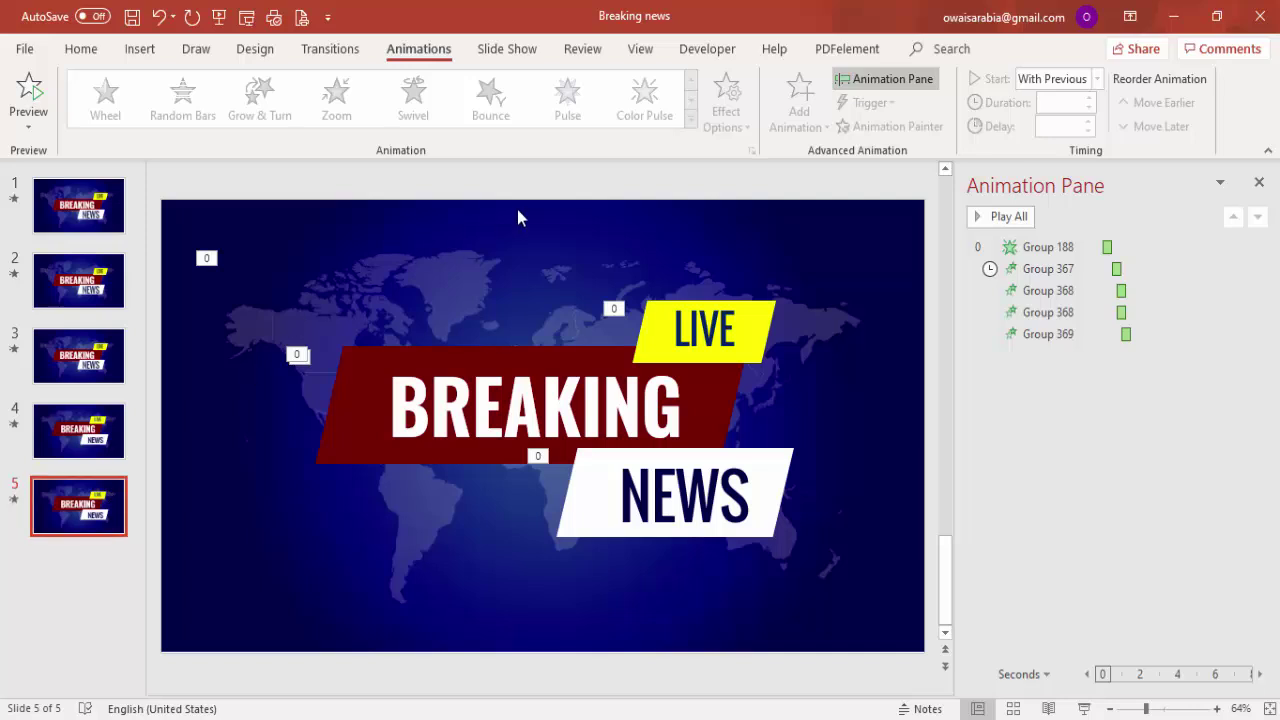
Set slide 5 to advance automatically after 3 seconds instead of on mouse click
left_click(340, 50)
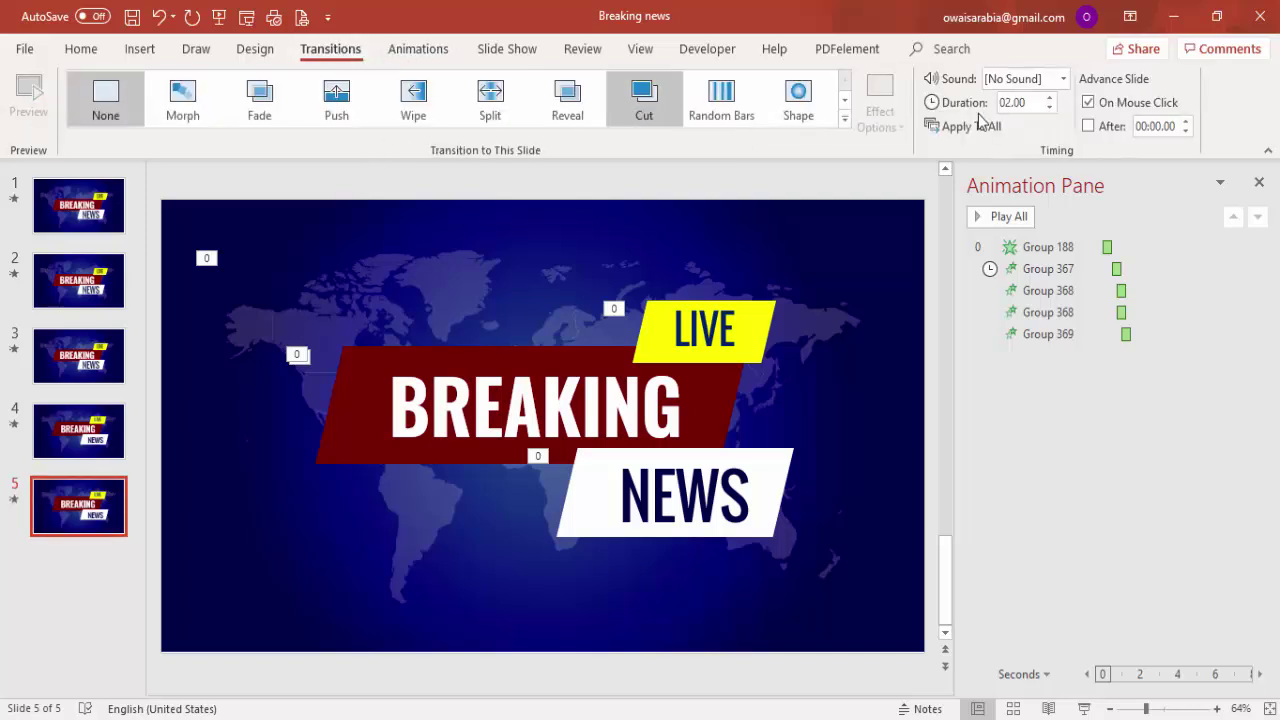
left_click(1088, 127)
left_click(1088, 103)
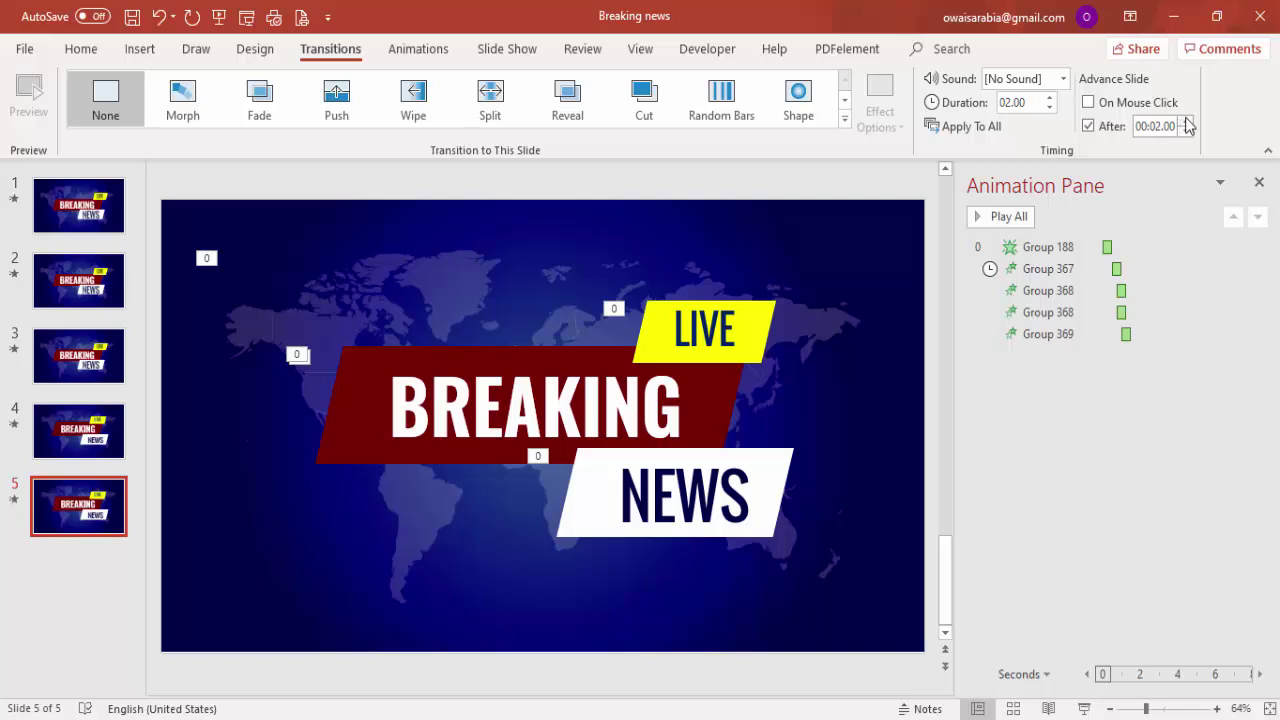
Set slide 4 to advance automatically instead of on mouse click, and play the slide show from it
left_click(100, 432)
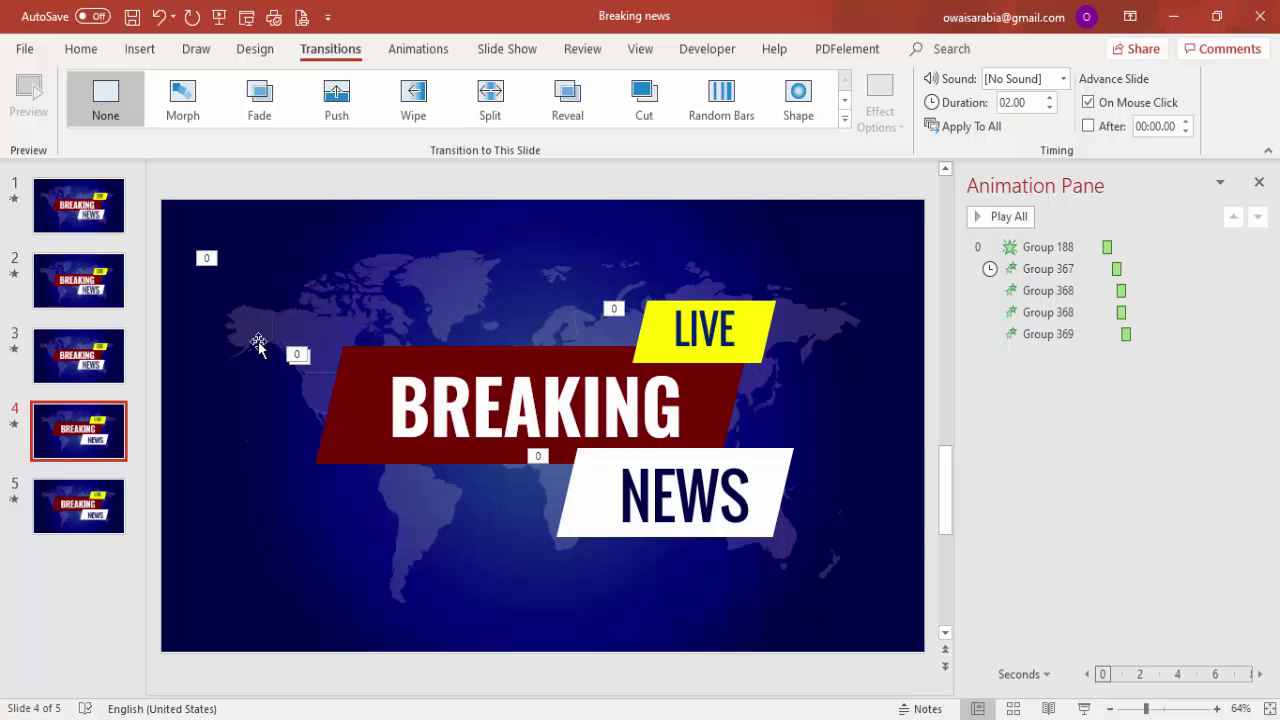
left_click(1088, 103)
left_click(1088, 126)
left_click(1084, 708)
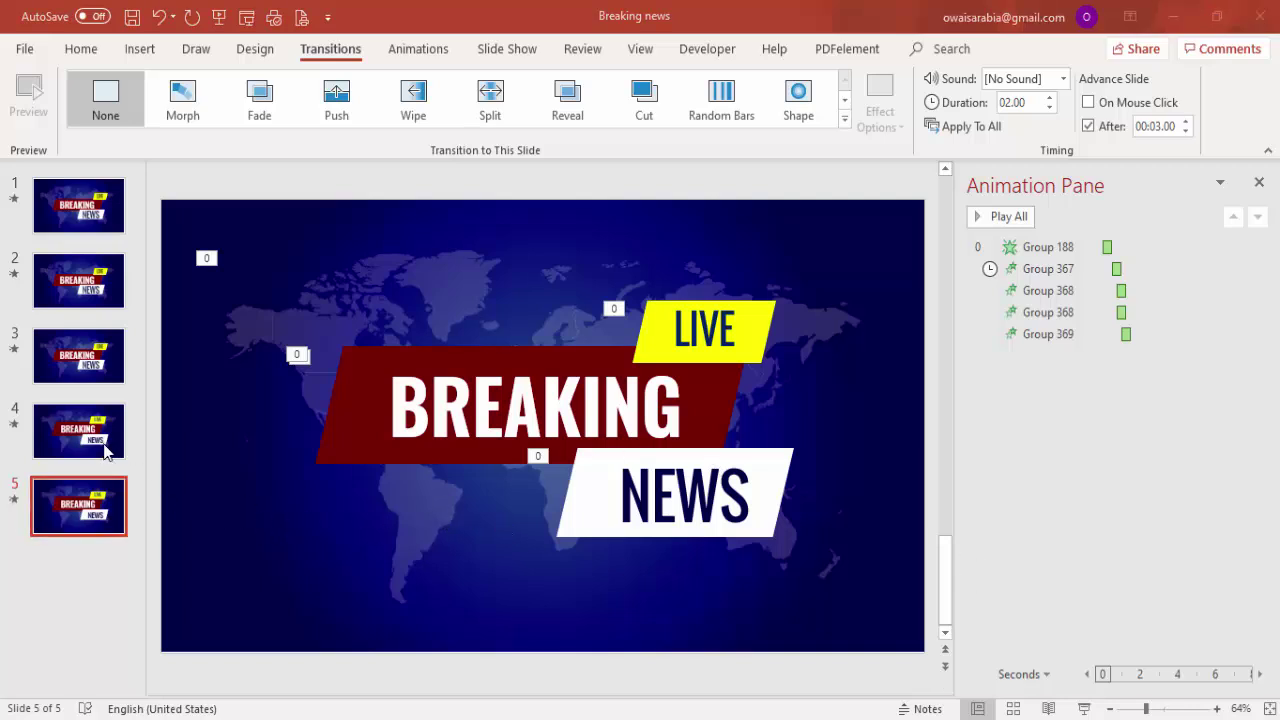
Duplicate slide 5 and replace the world map group's Fade entrance on the copy with an exit effect
right_click(100, 516)
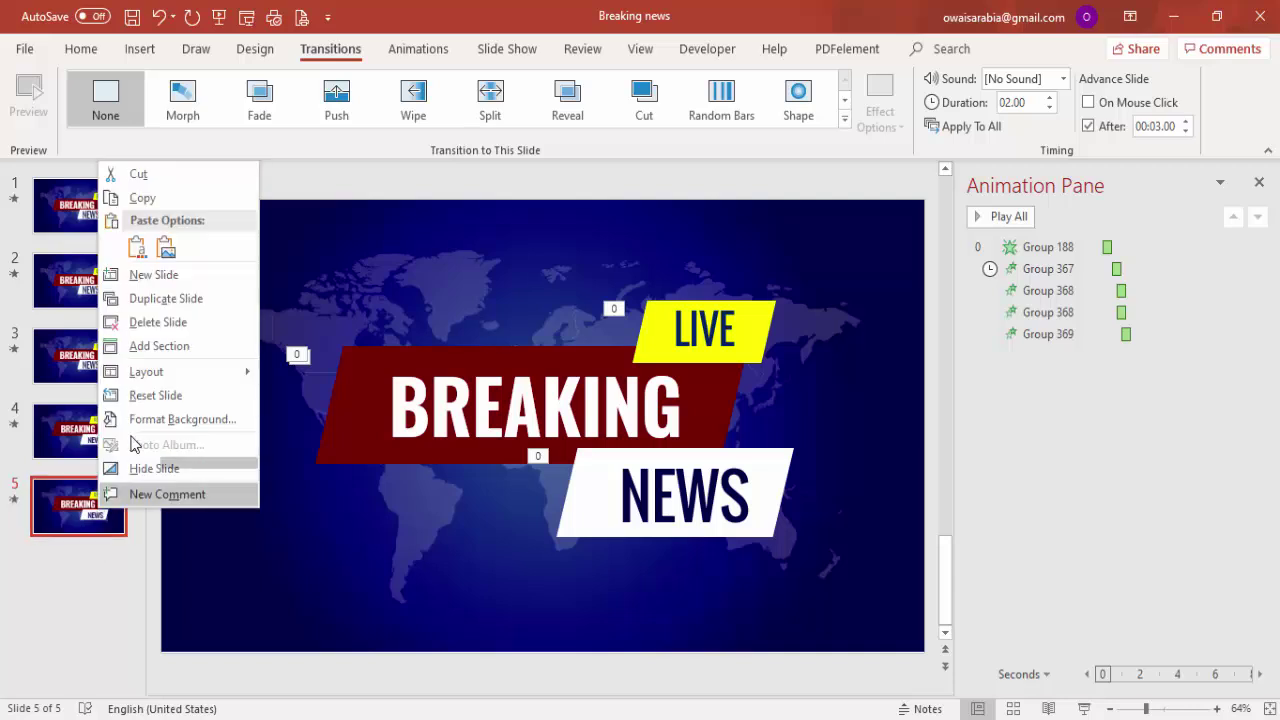
left_click(170, 298)
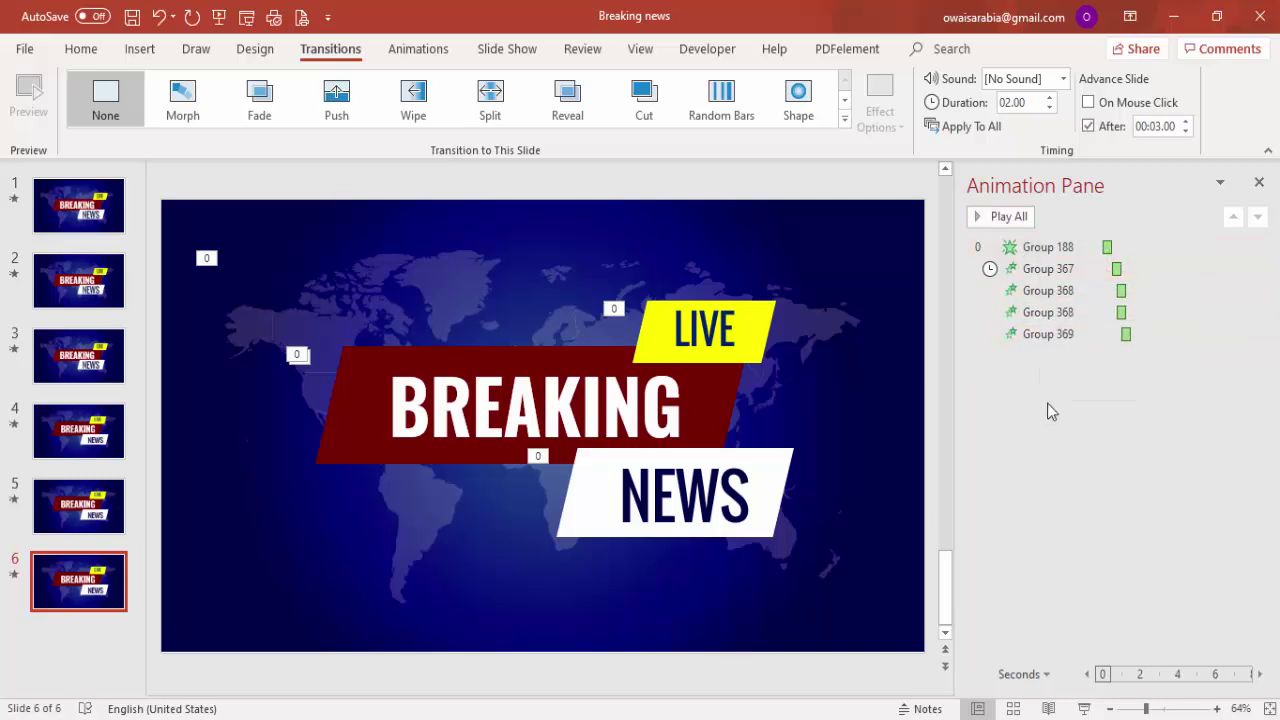
left_click(418, 50)
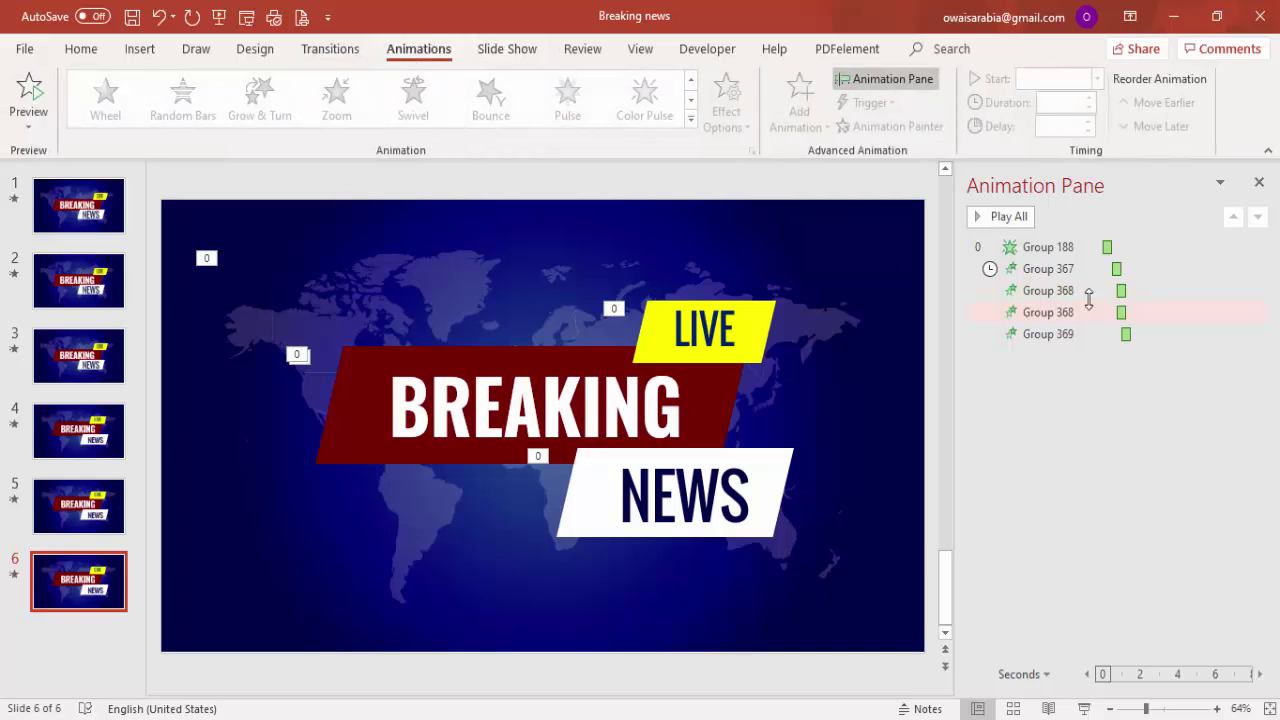
left_click(1048, 247)
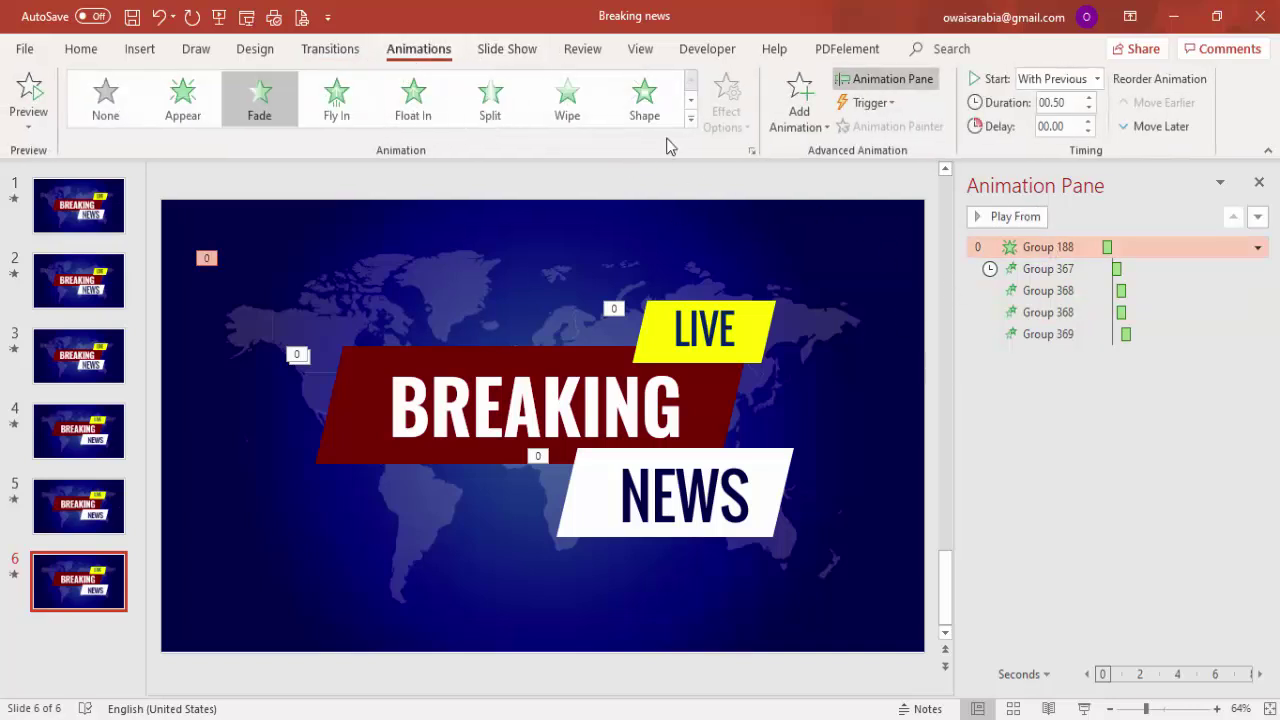
left_click(690, 120)
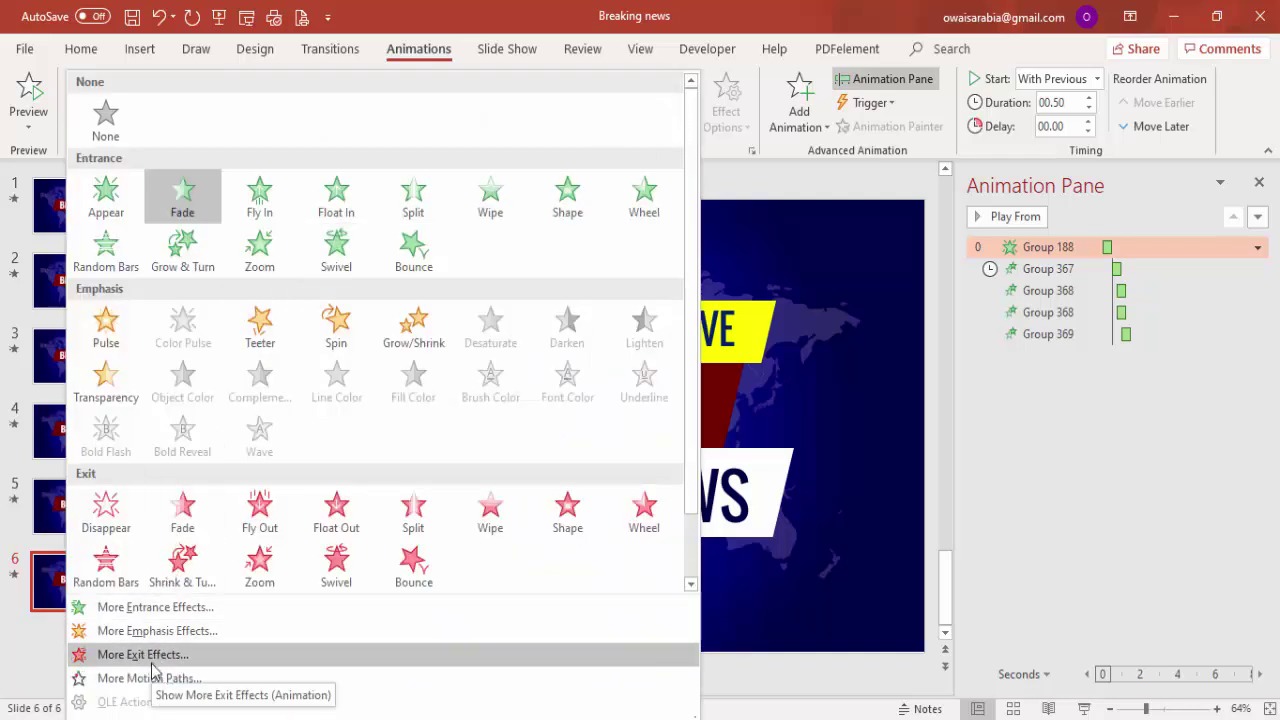
left_click(1200, 428)
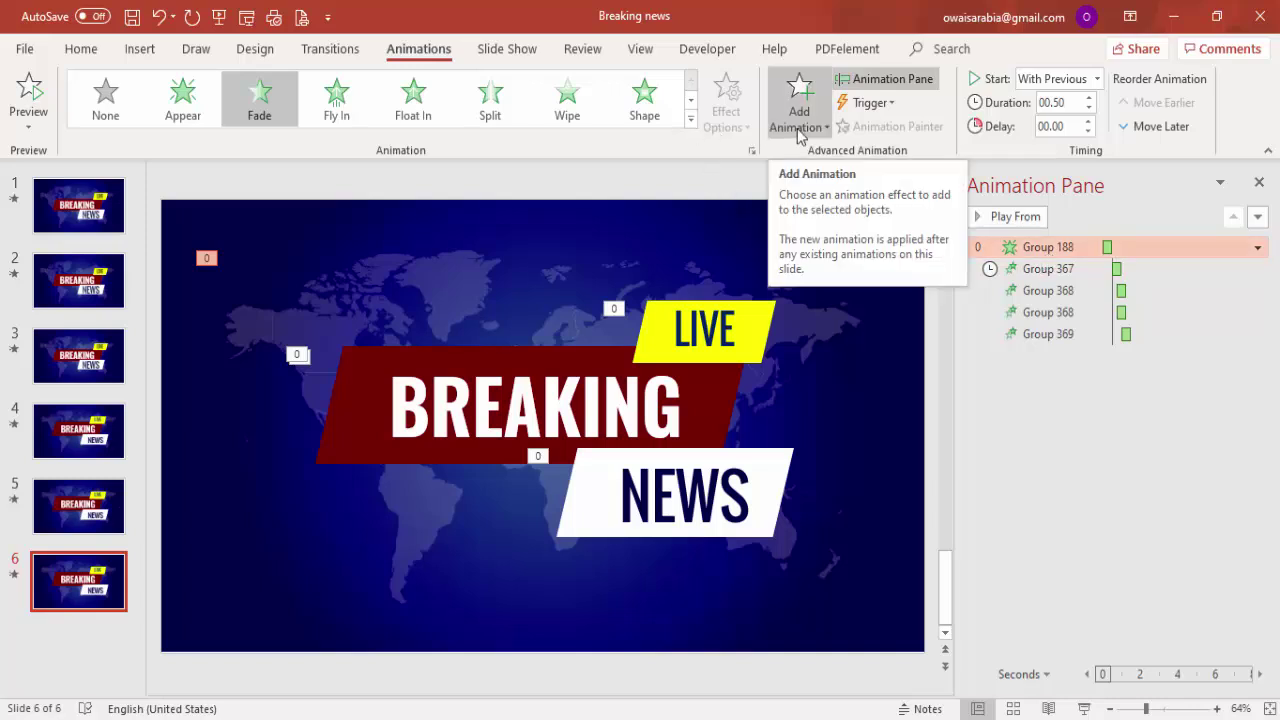
left_click(690, 119)
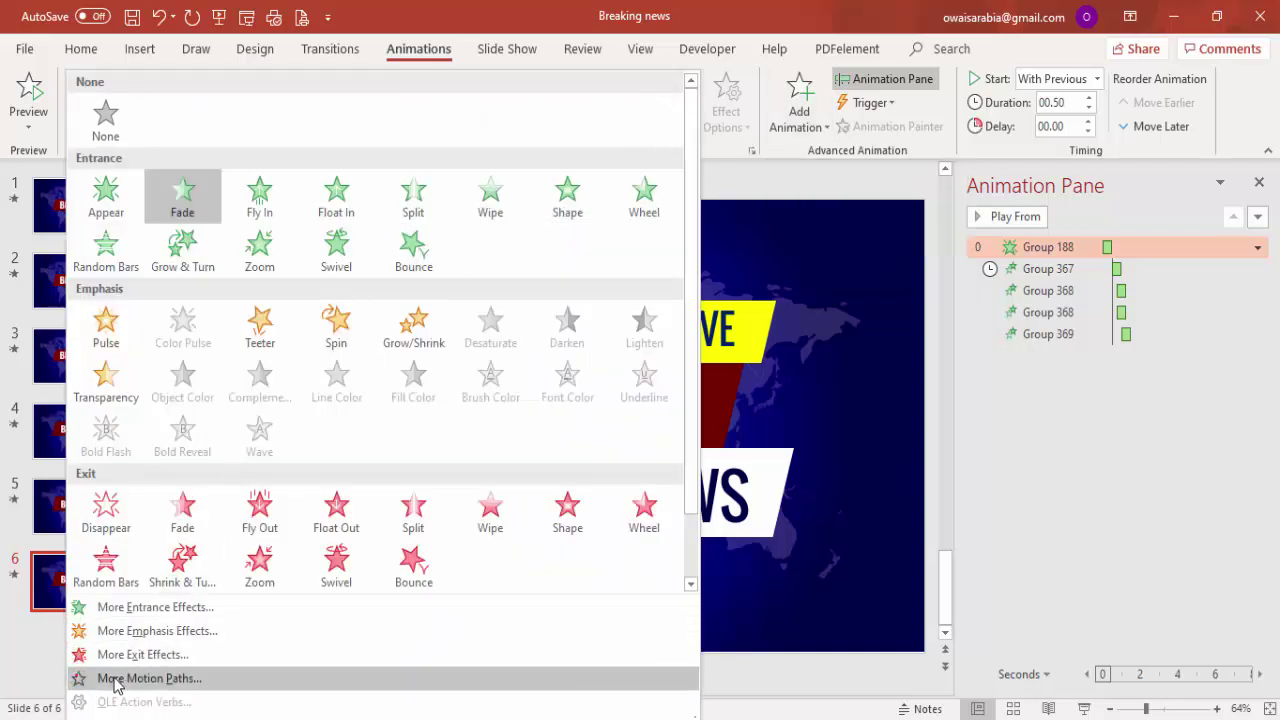
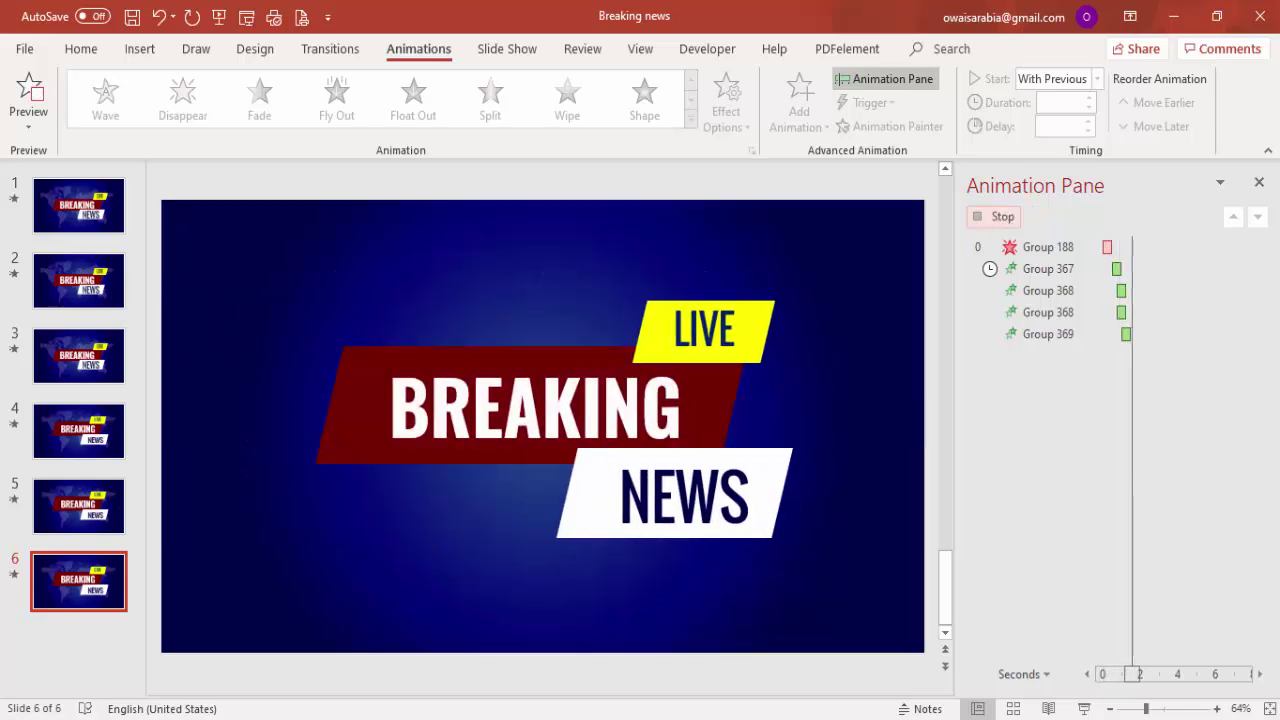
Replace the LIVE group's Fly In entrance on slide 6 with a Fly Out exit heading To Right
left_click(768, 318)
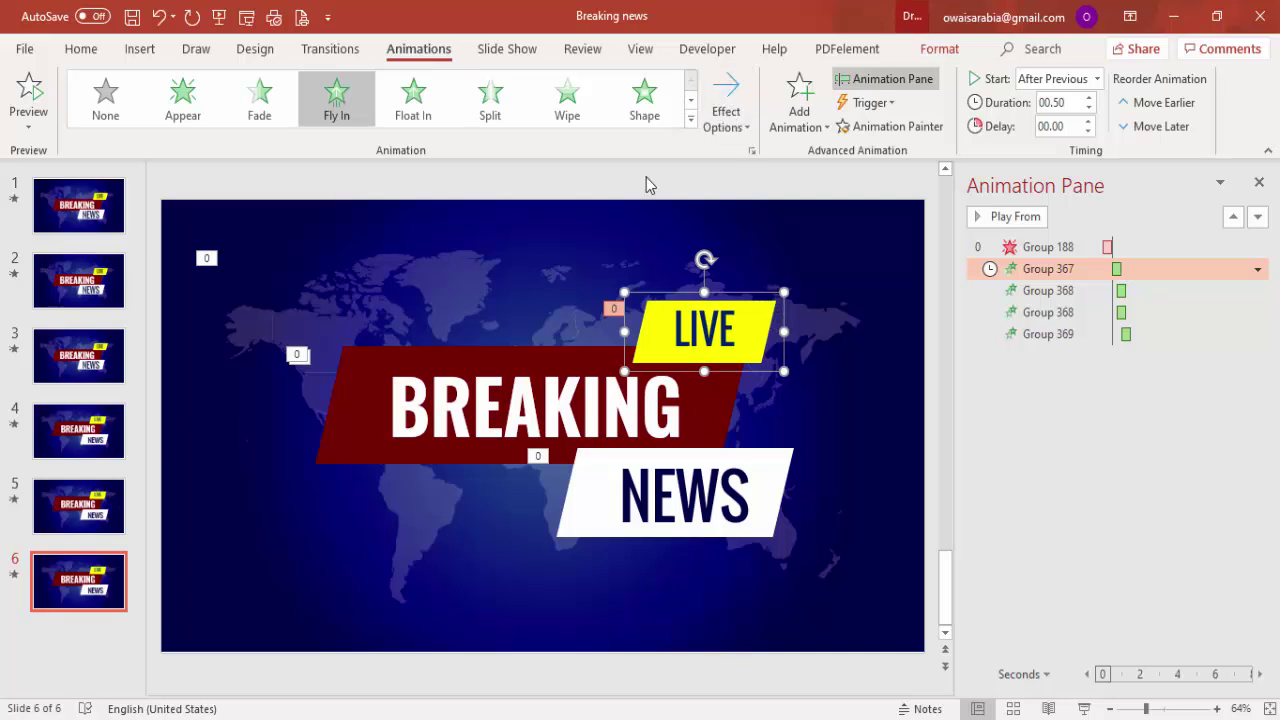
left_click(690, 119)
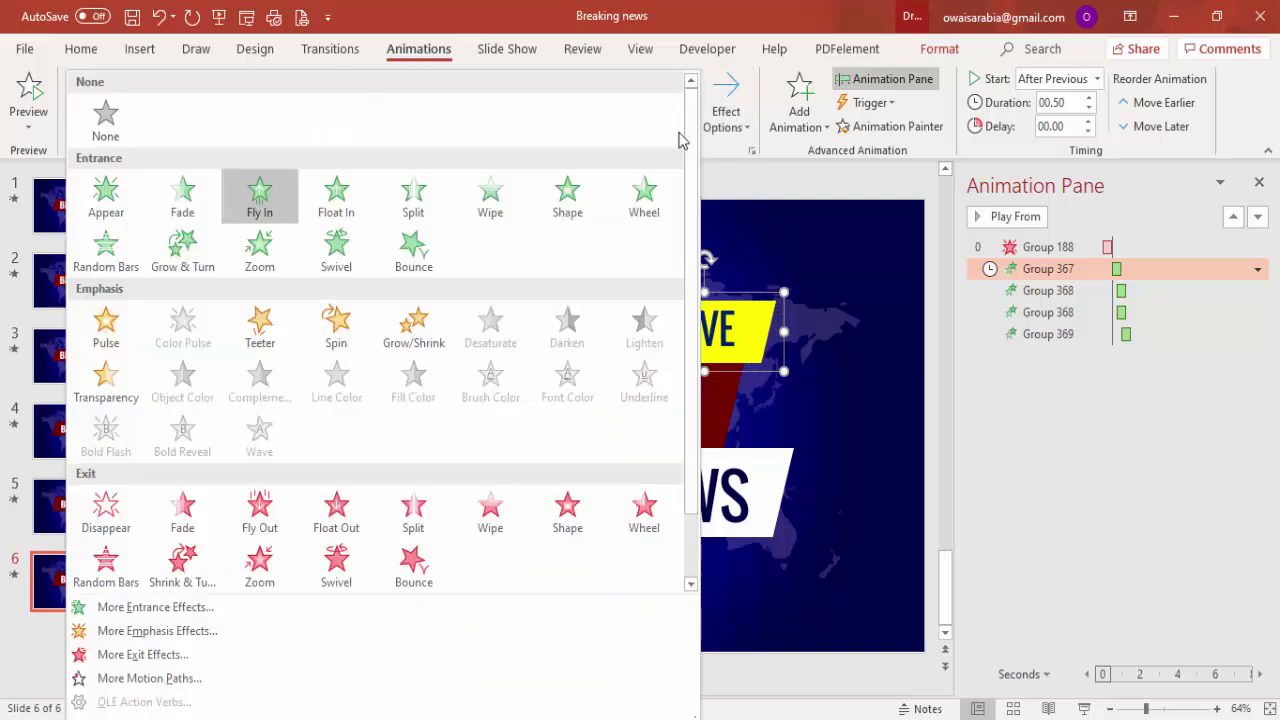
left_click(143, 655)
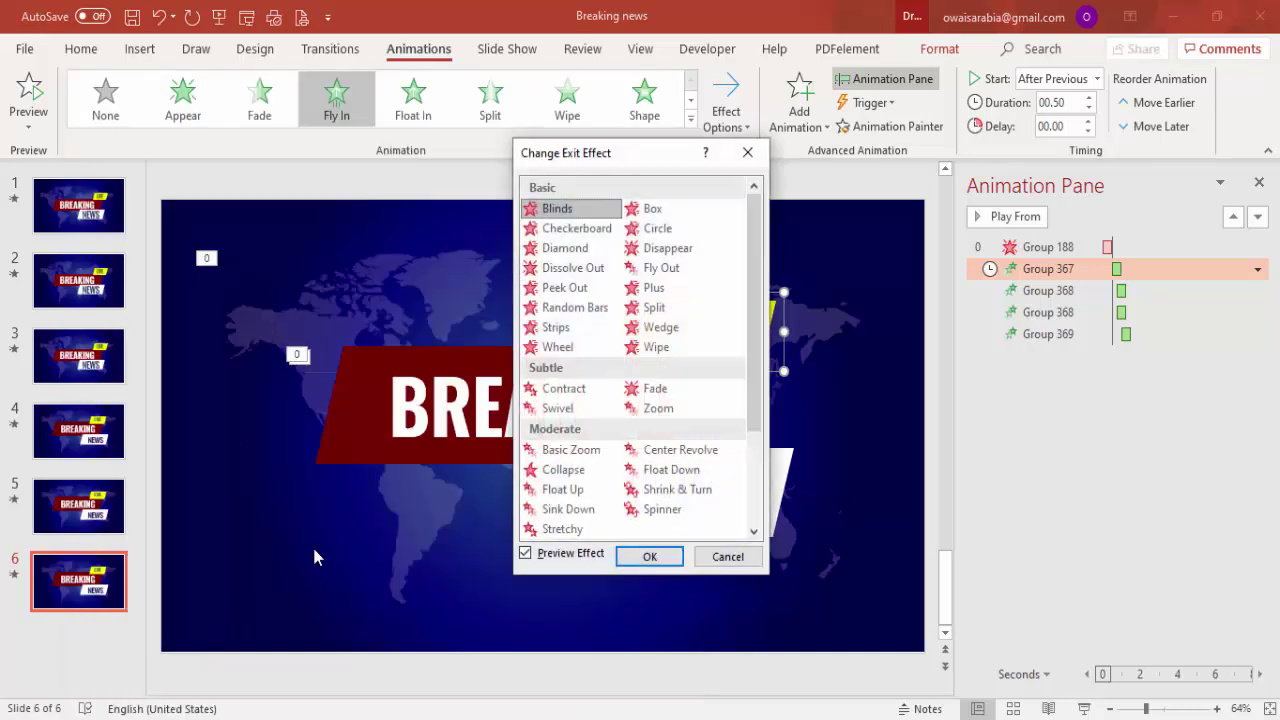
left_click(697, 281)
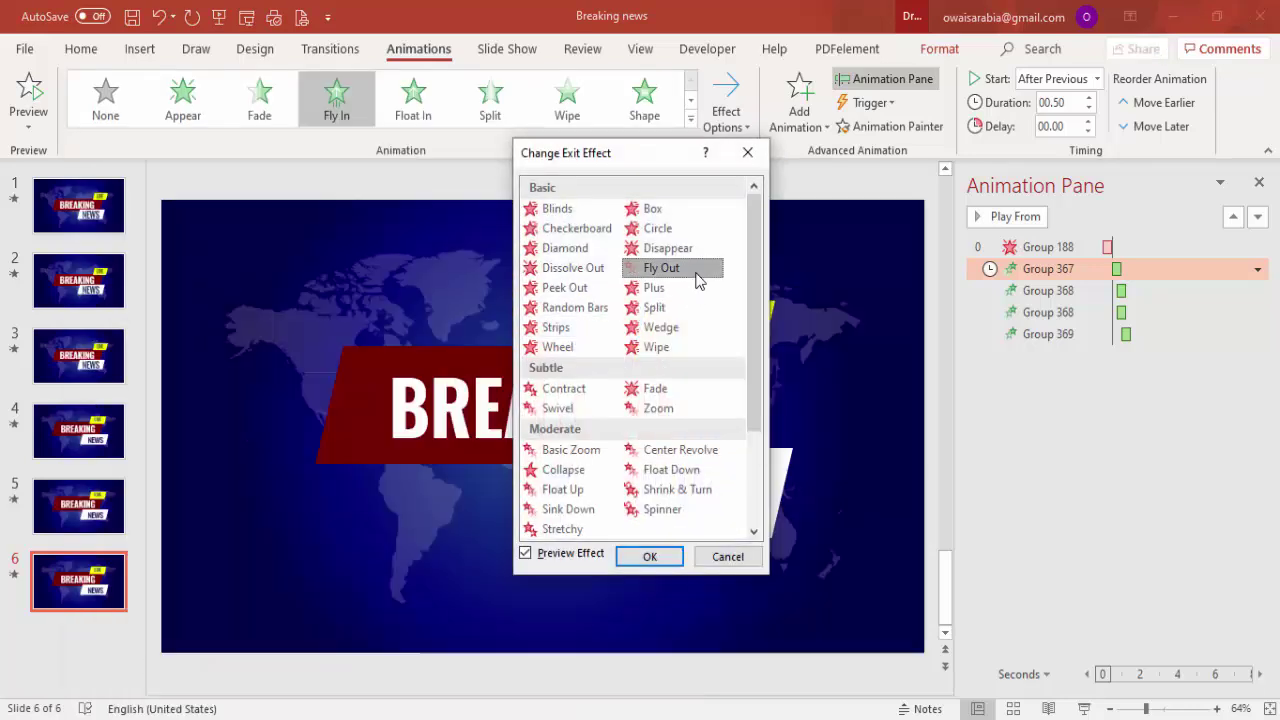
left_click(675, 558)
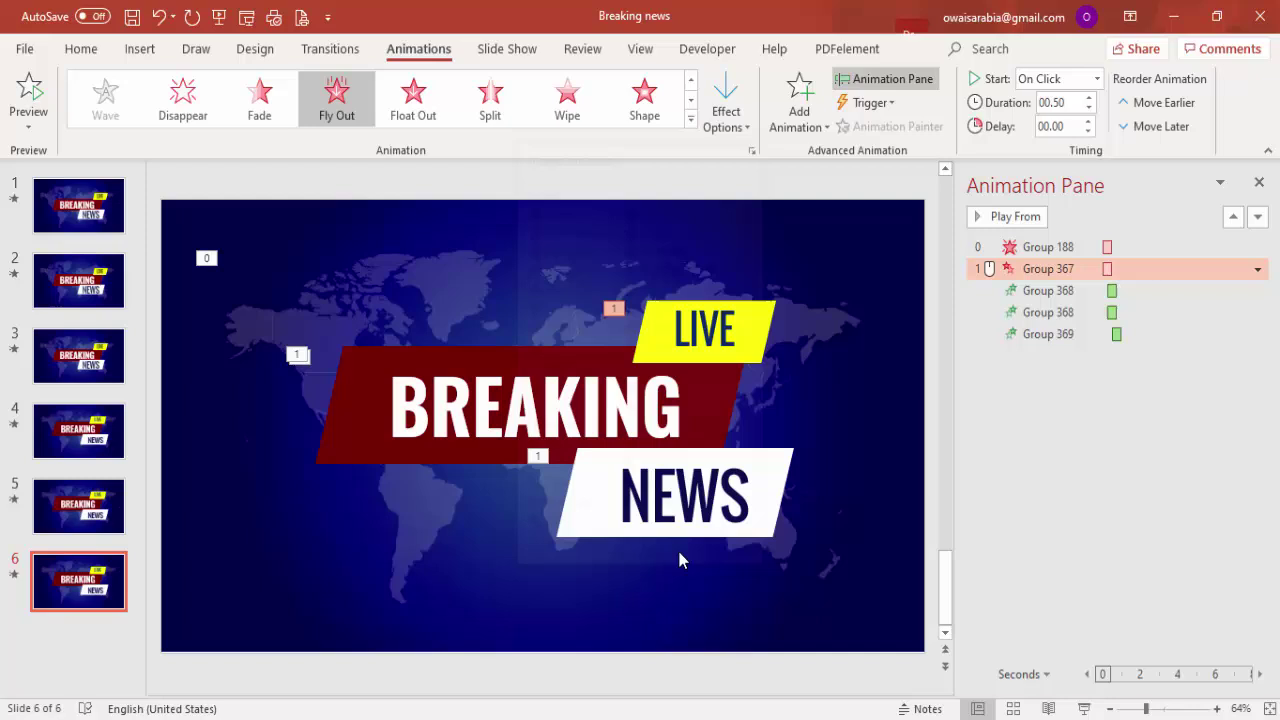
left_click(729, 130)
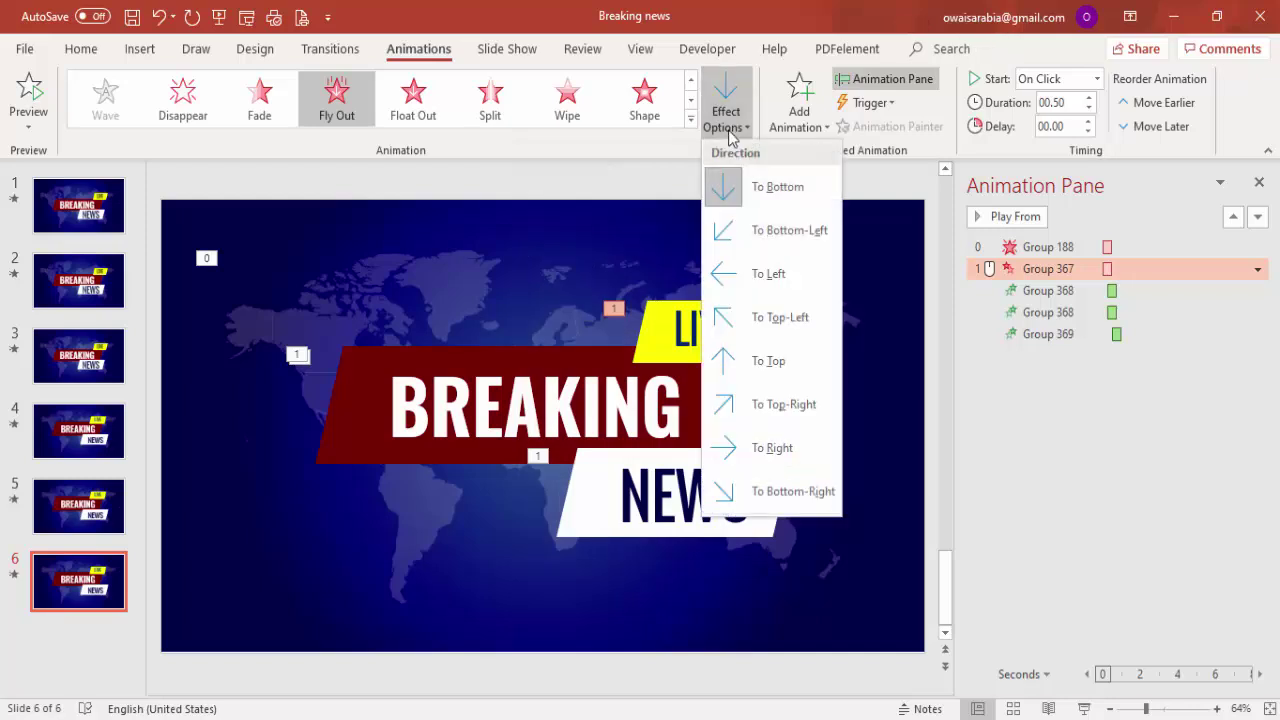
left_click(794, 452)
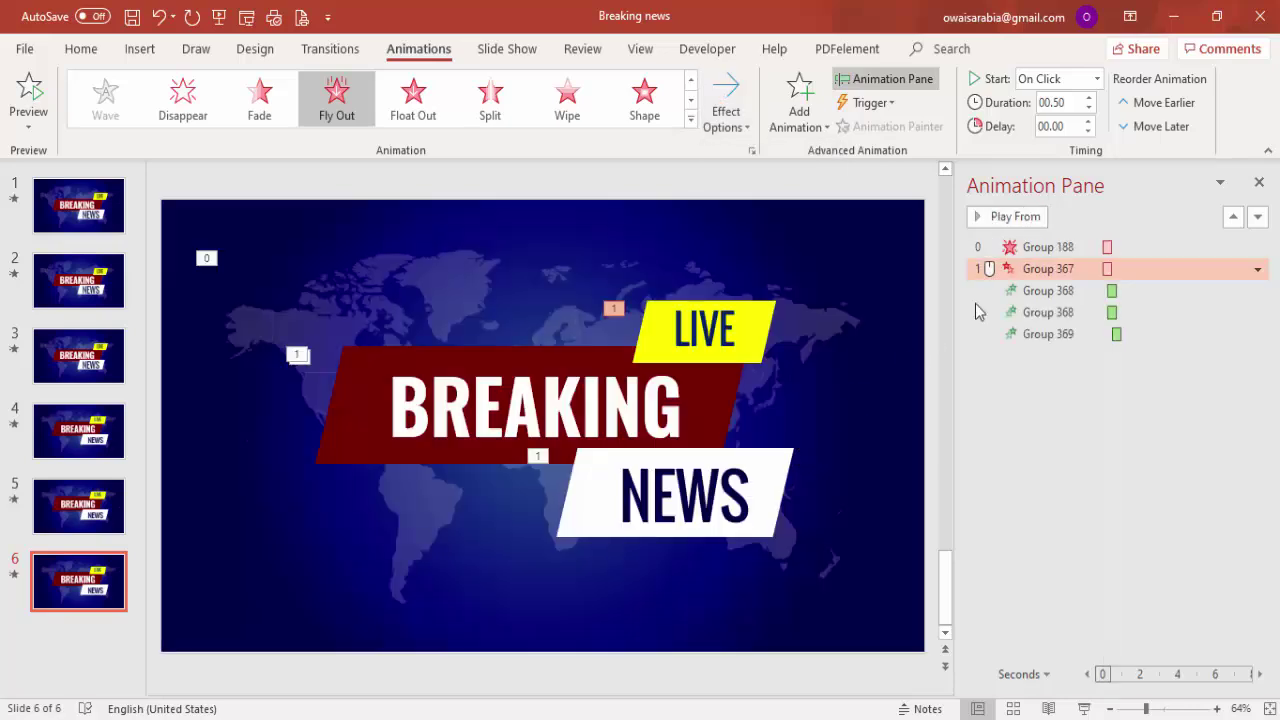
Start the LIVE group's Fly Out With Previous with a 0.25-second delay
left_click(1096, 78)
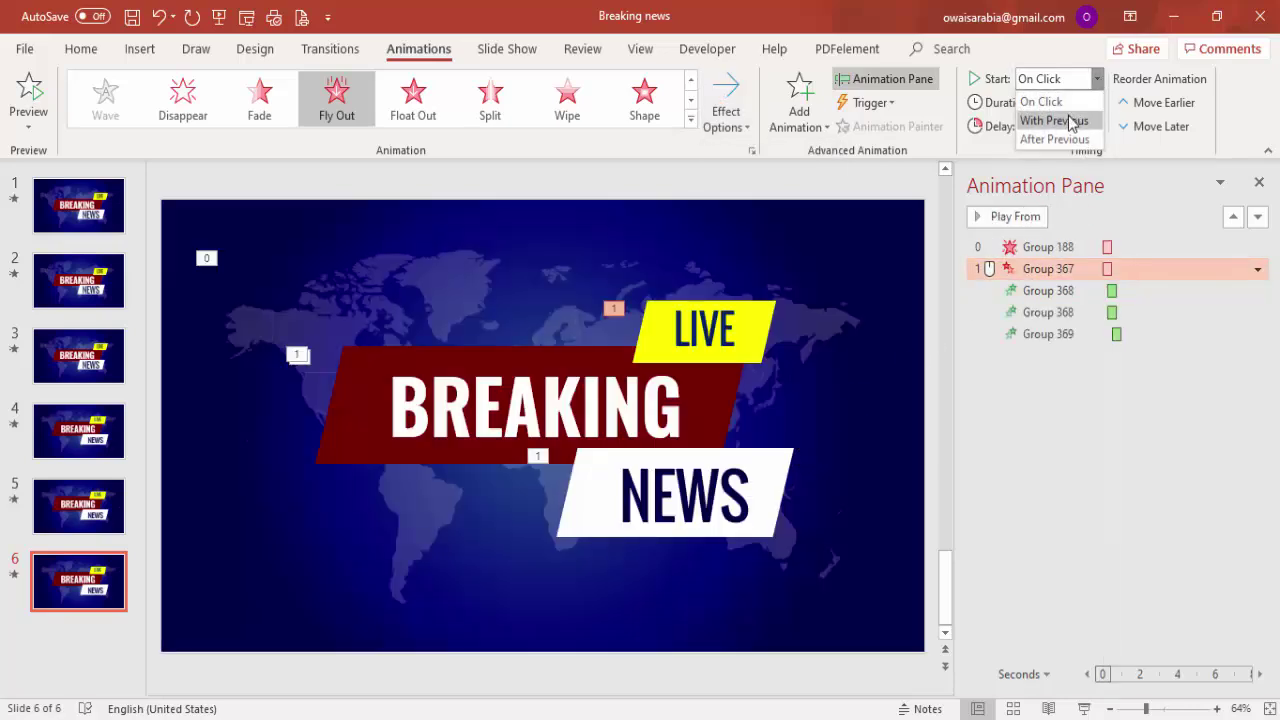
left_click(1068, 120)
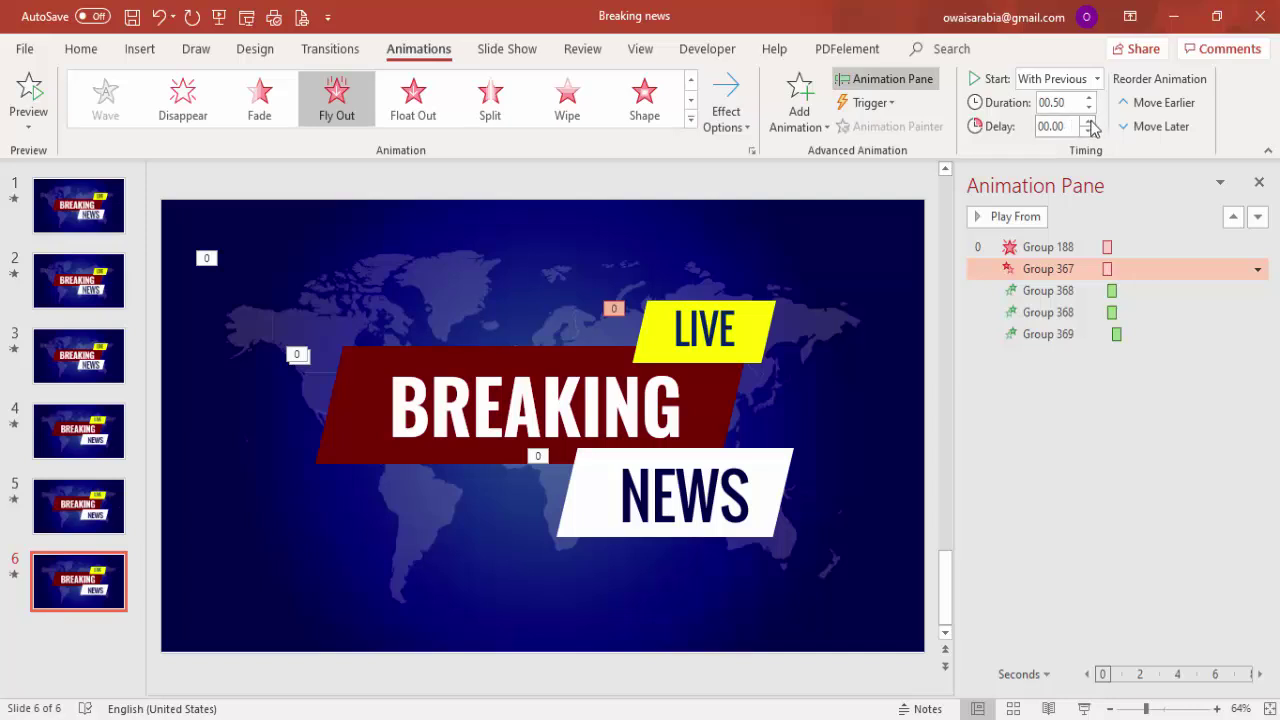
left_click(1090, 121)
Replace the BREAKING group's Fly In and Zoom entrances with a single Fly Out exit heading To Left
left_click(422, 362)
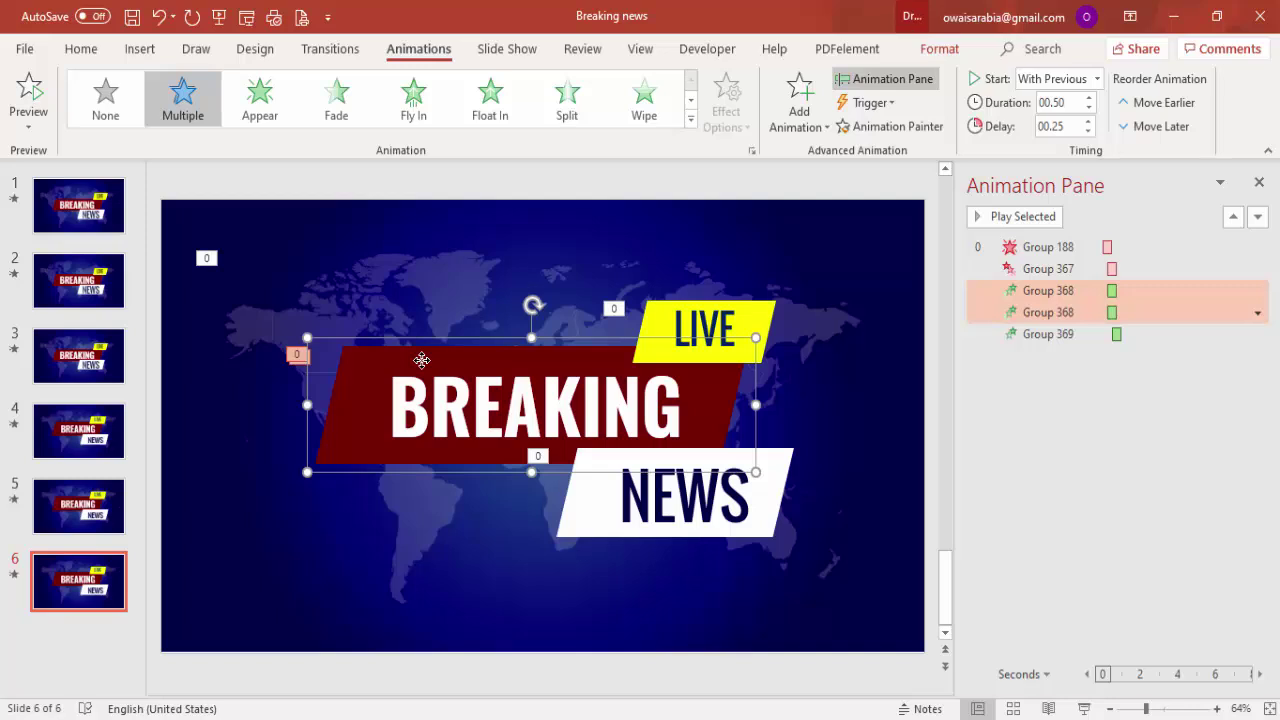
left_click(690, 119)
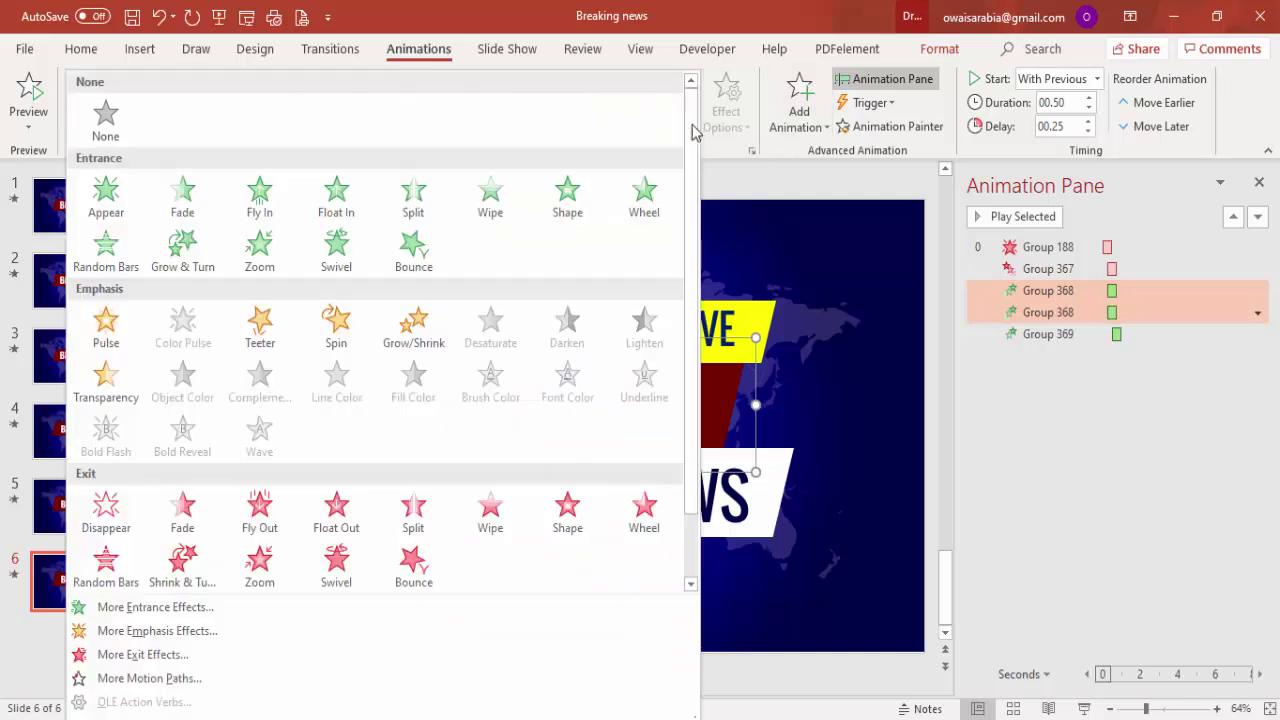
left_click(150, 655)
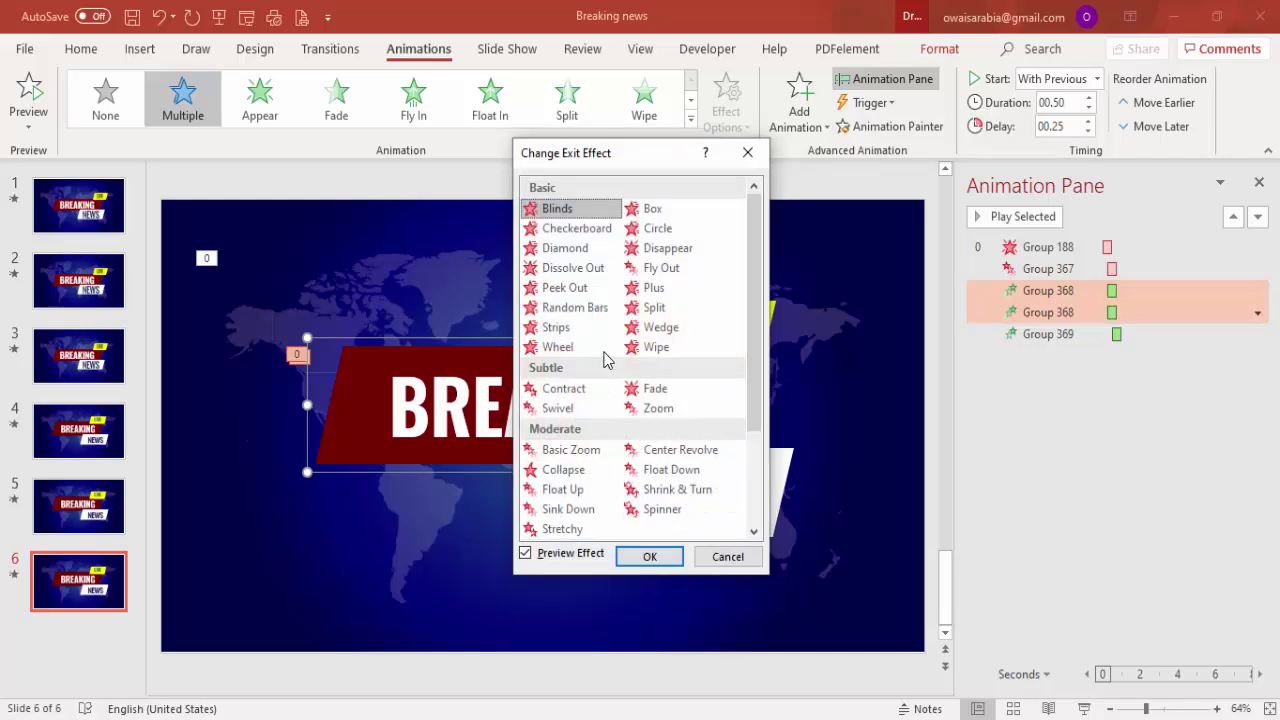
left_click(660, 267)
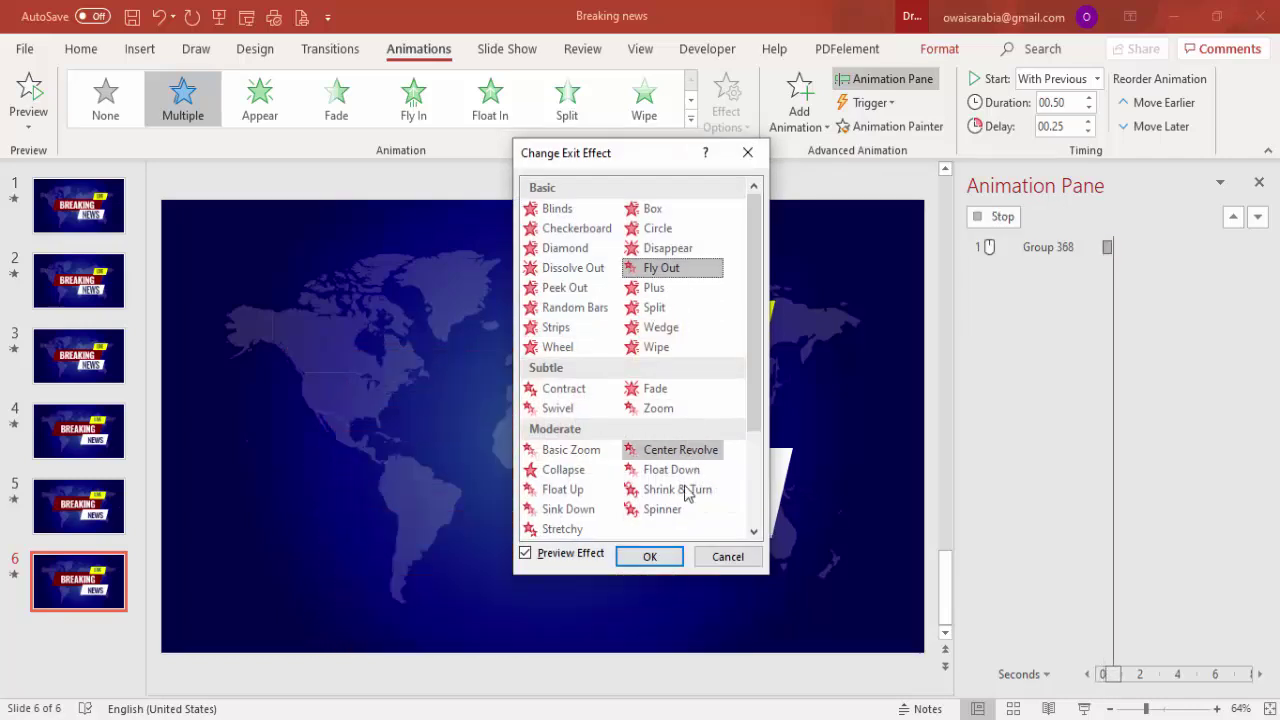
left_click(650, 557)
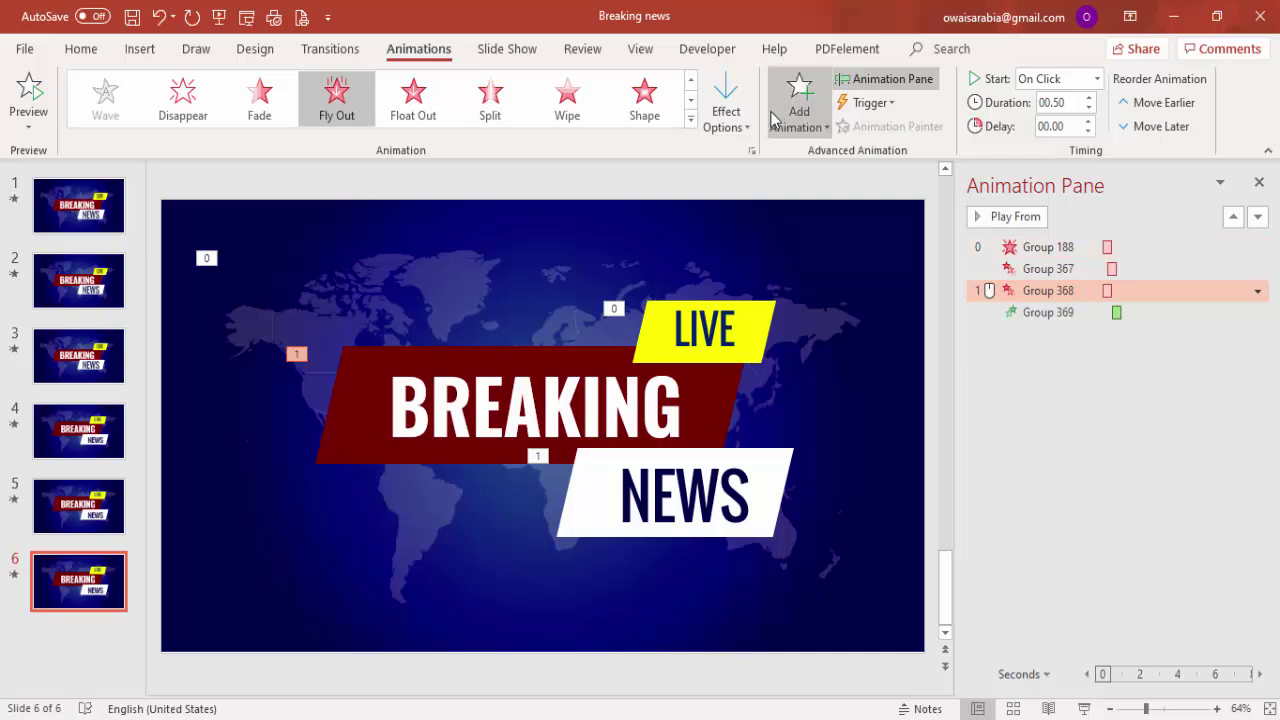
left_click(724, 125)
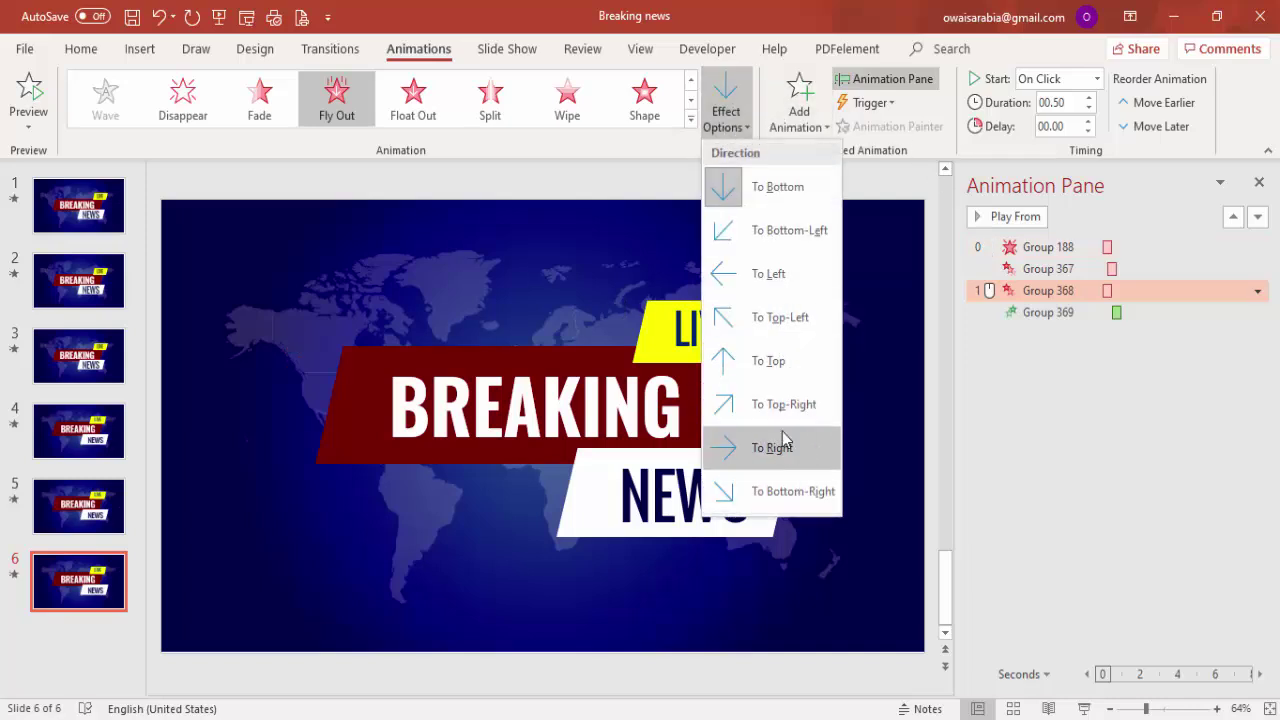
left_click(789, 274)
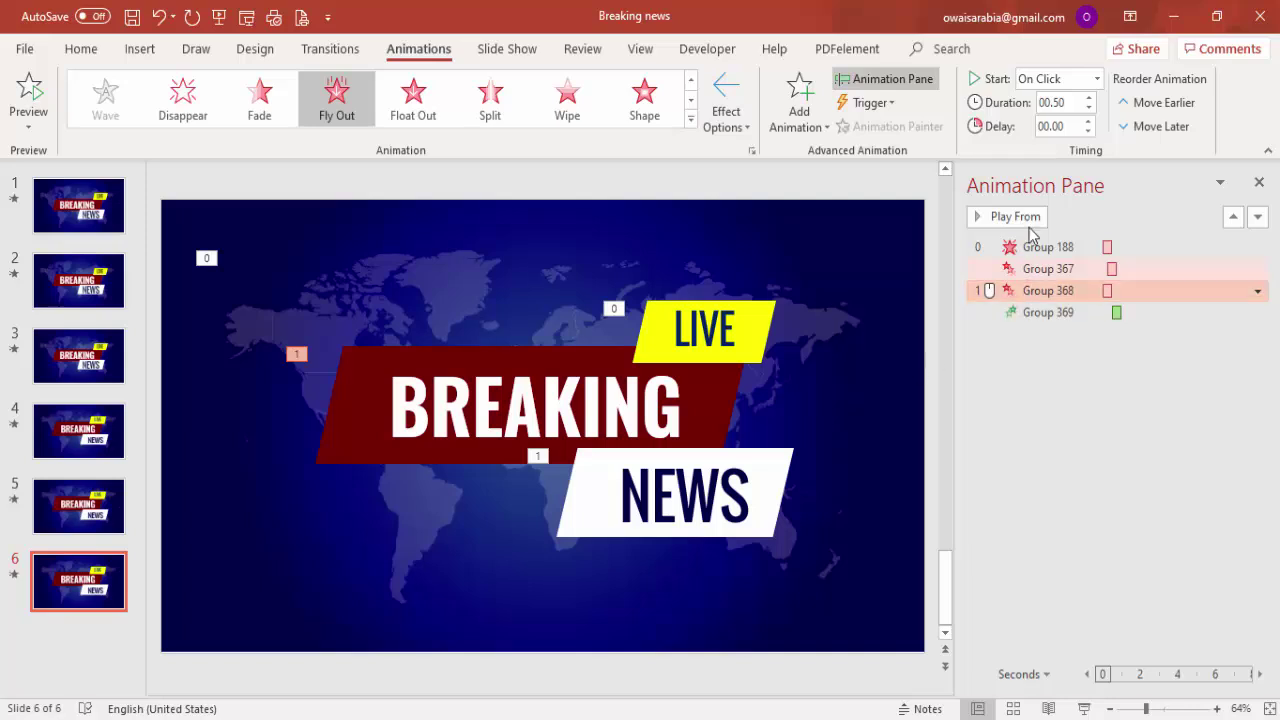
Start the BREAKING group's Fly Out With Previous with a 0.50-second delay
left_click(1097, 78)
left_click(1050, 117)
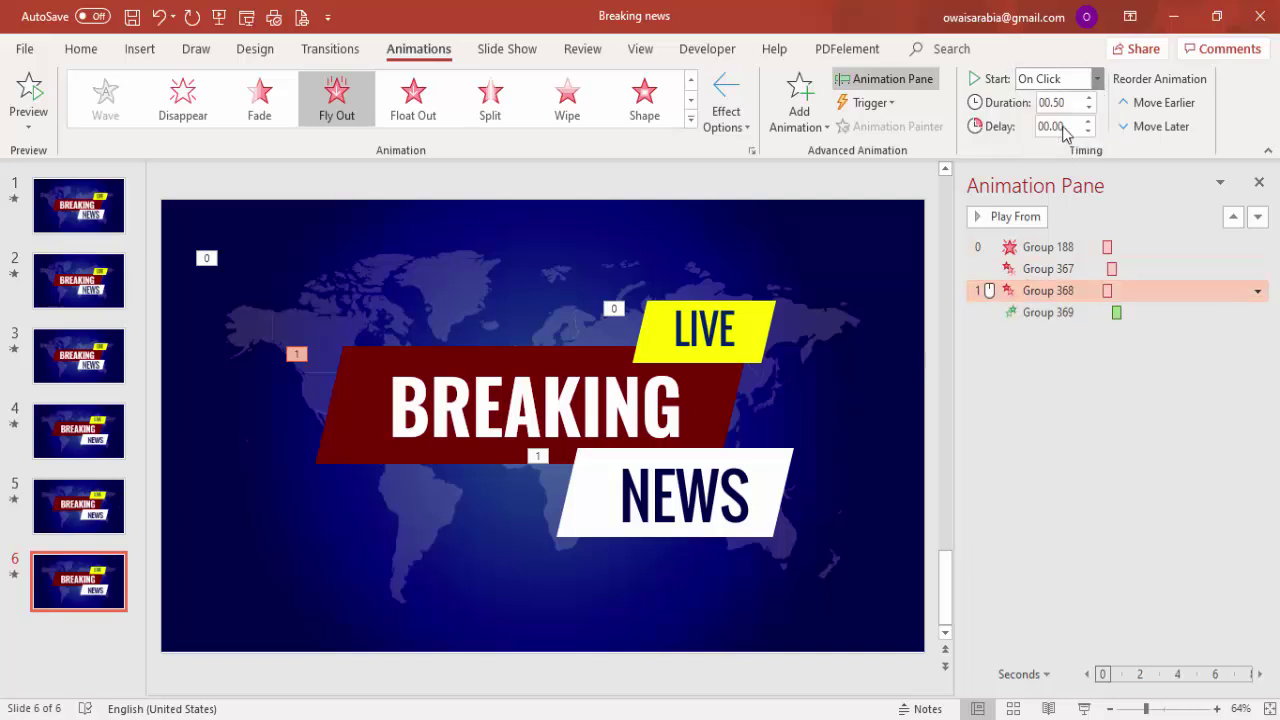
left_click(1088, 121)
left_click(1088, 121)
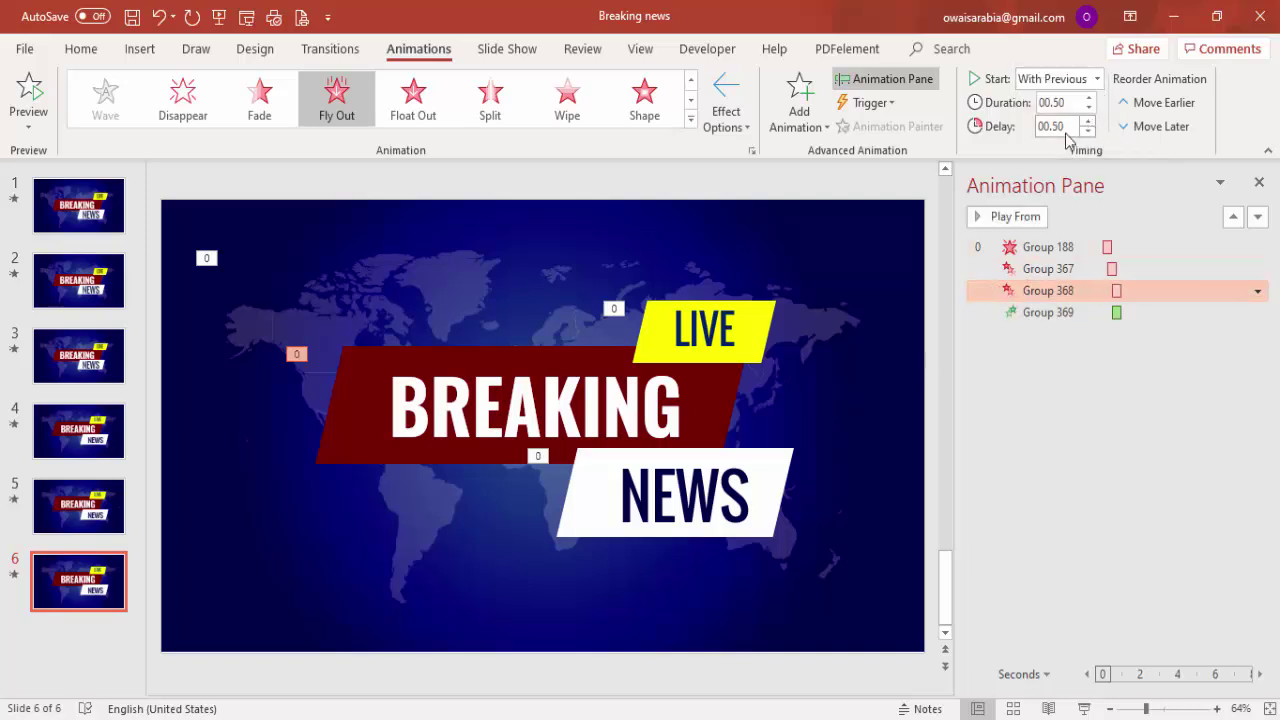
Replace the NEWS group's Fly In entrance on slide 6 with an exit effect
left_click(775, 470)
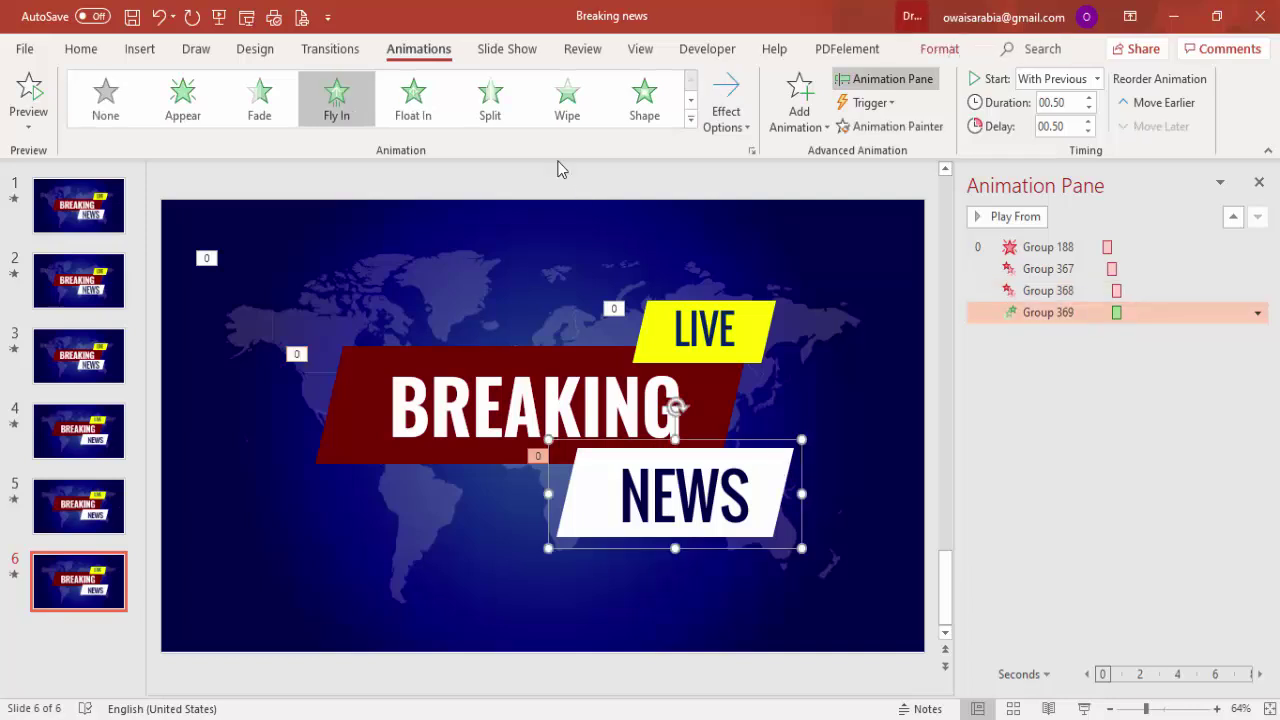
left_click(690, 118)
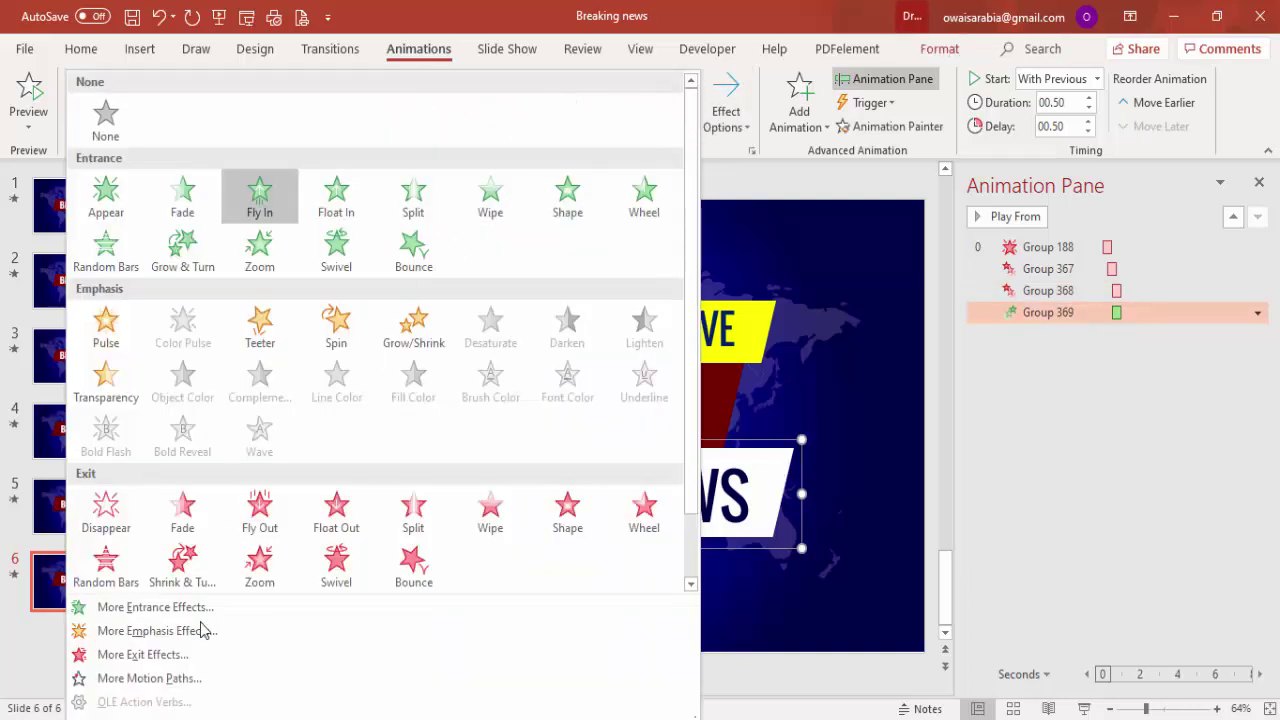